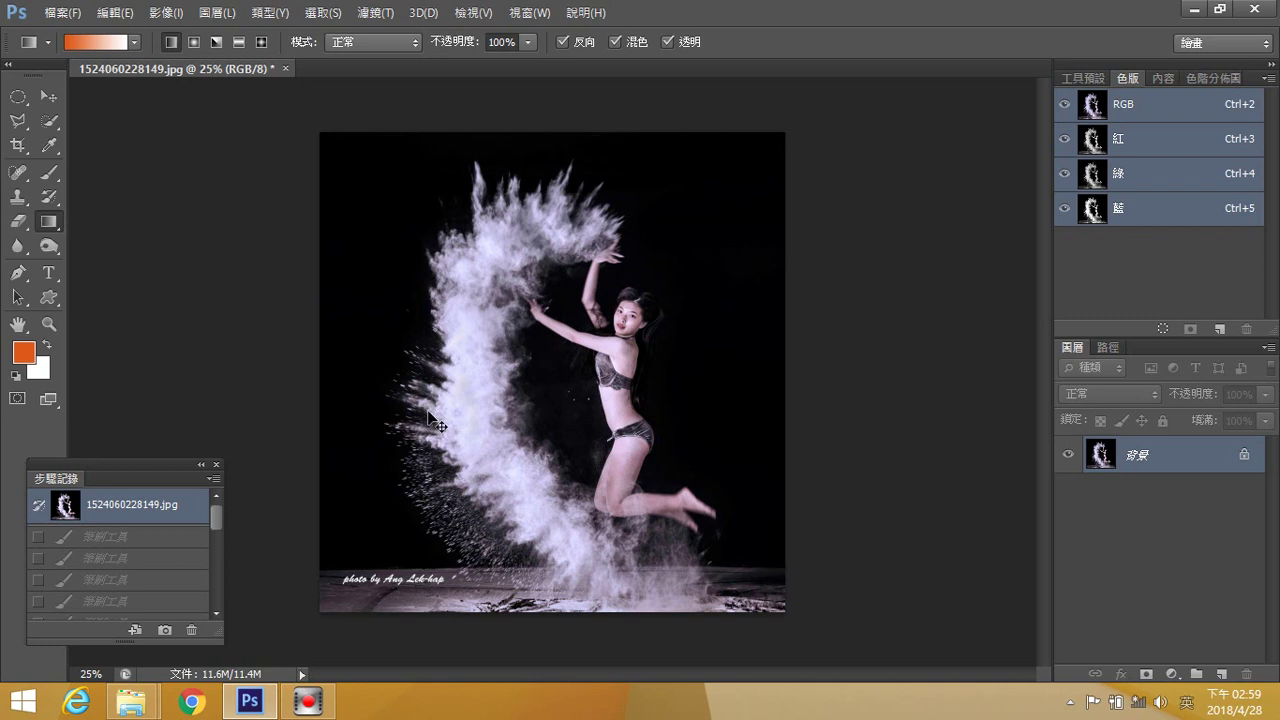
pyautogui.scroll(5, 427, 416)
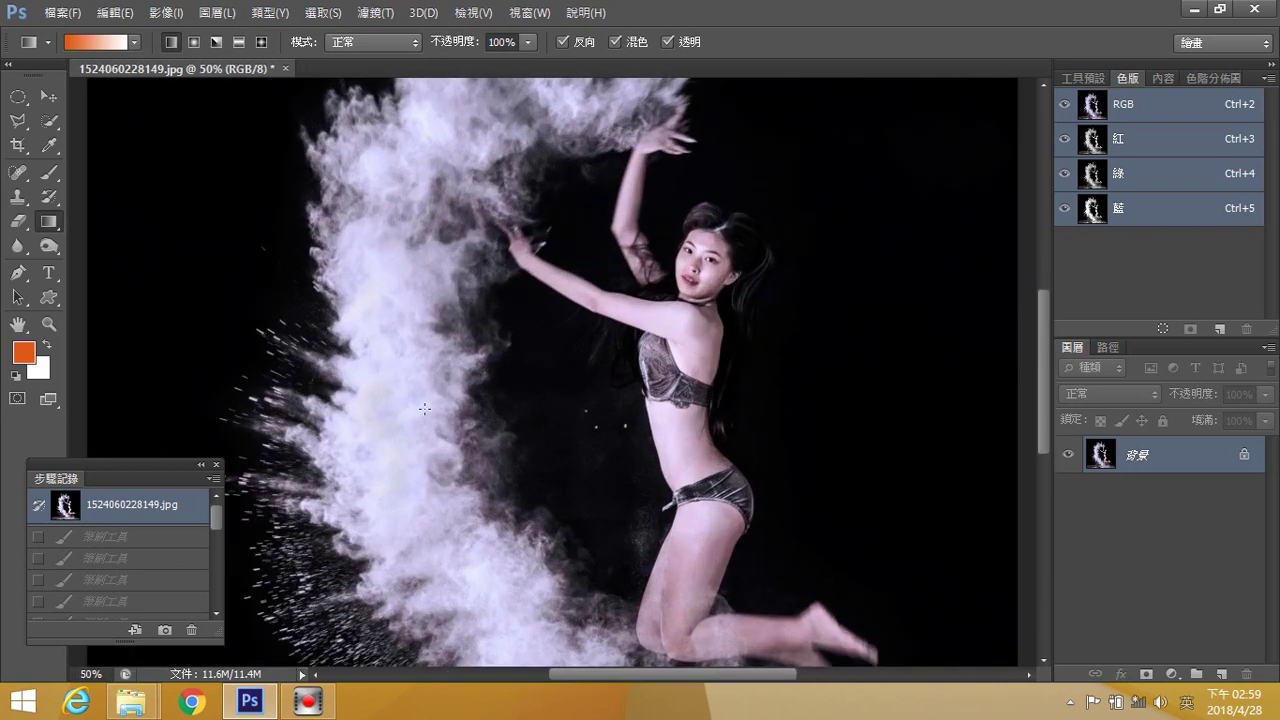
pyautogui.scroll(-4, 424, 411)
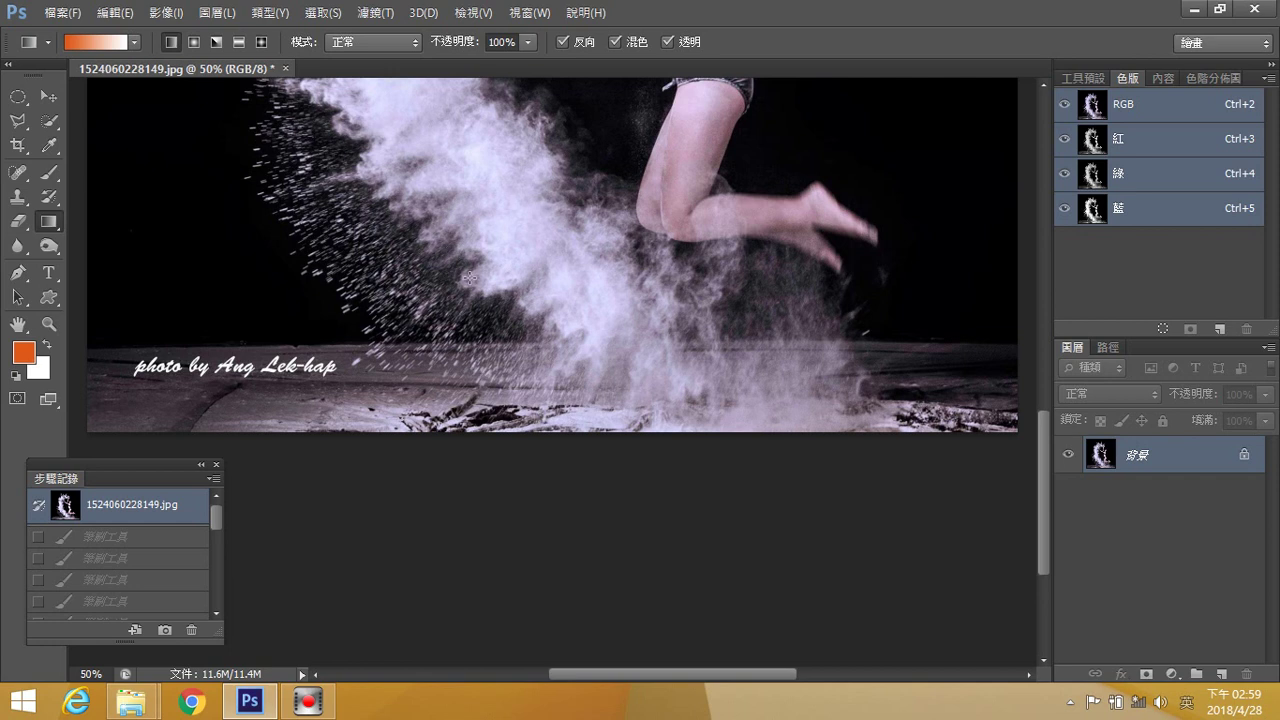
pyautogui.scroll(10, 499, 271)
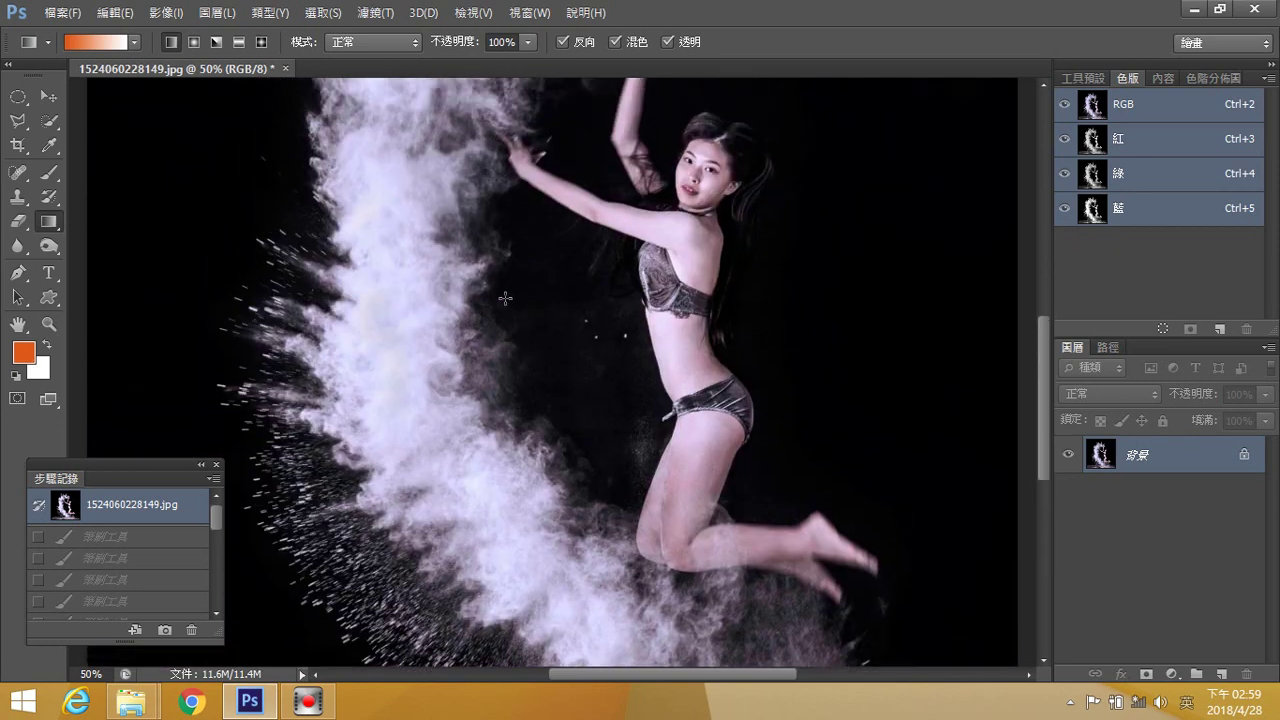
pyautogui.scroll(5, 505, 301)
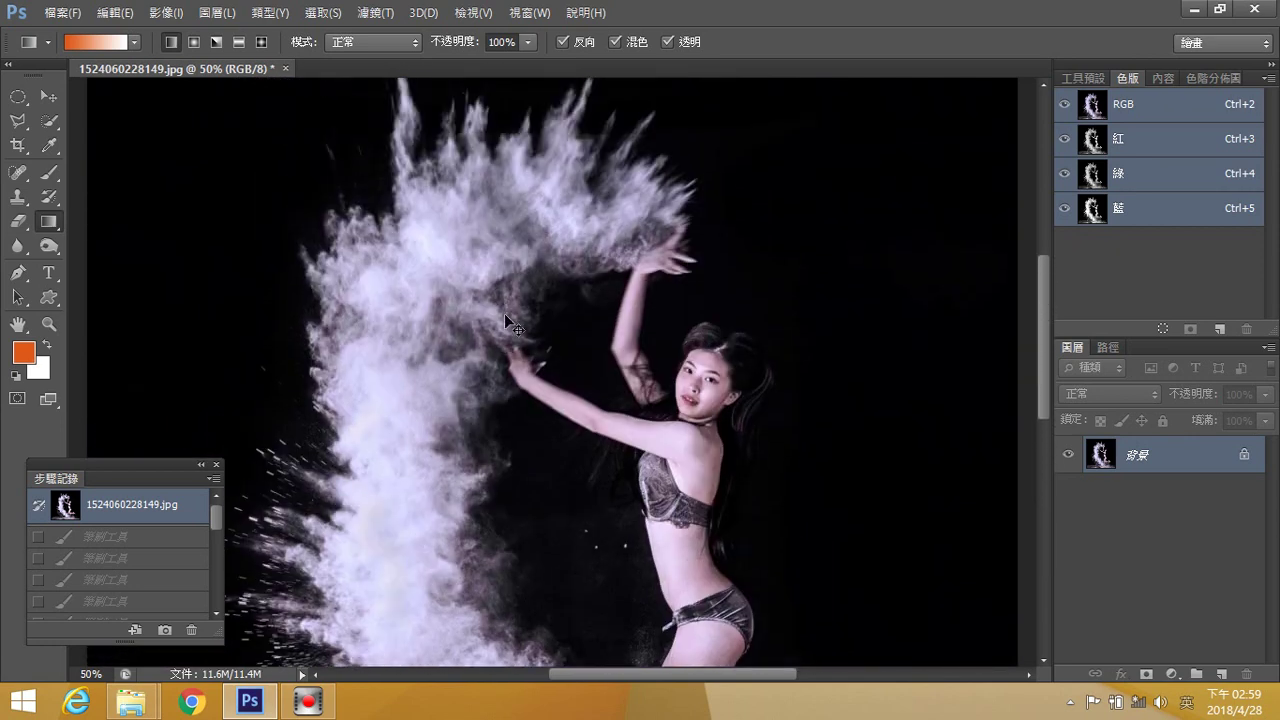
pyautogui.scroll(-1, 505, 318)
pyautogui.scroll(-1, 510, 326)
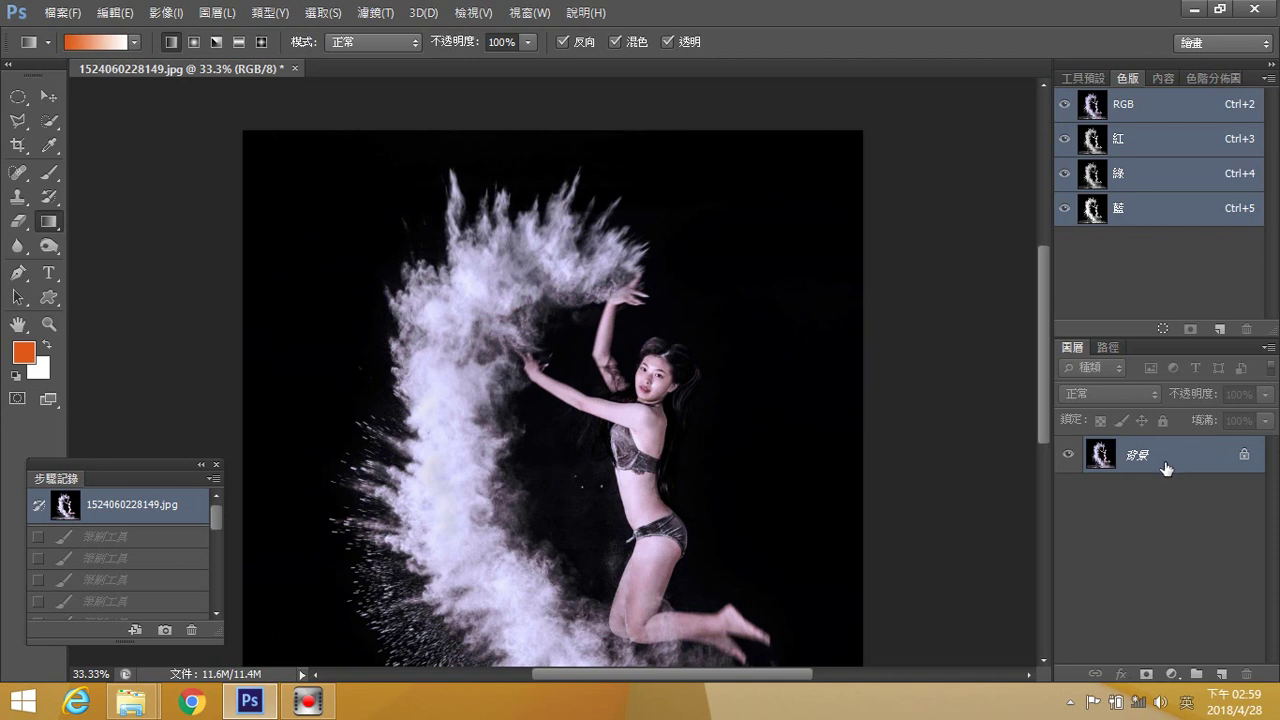
# - Duplicate the background layer four times
pyautogui.moveTo(1168, 467); pyautogui.dragTo(1223, 677)
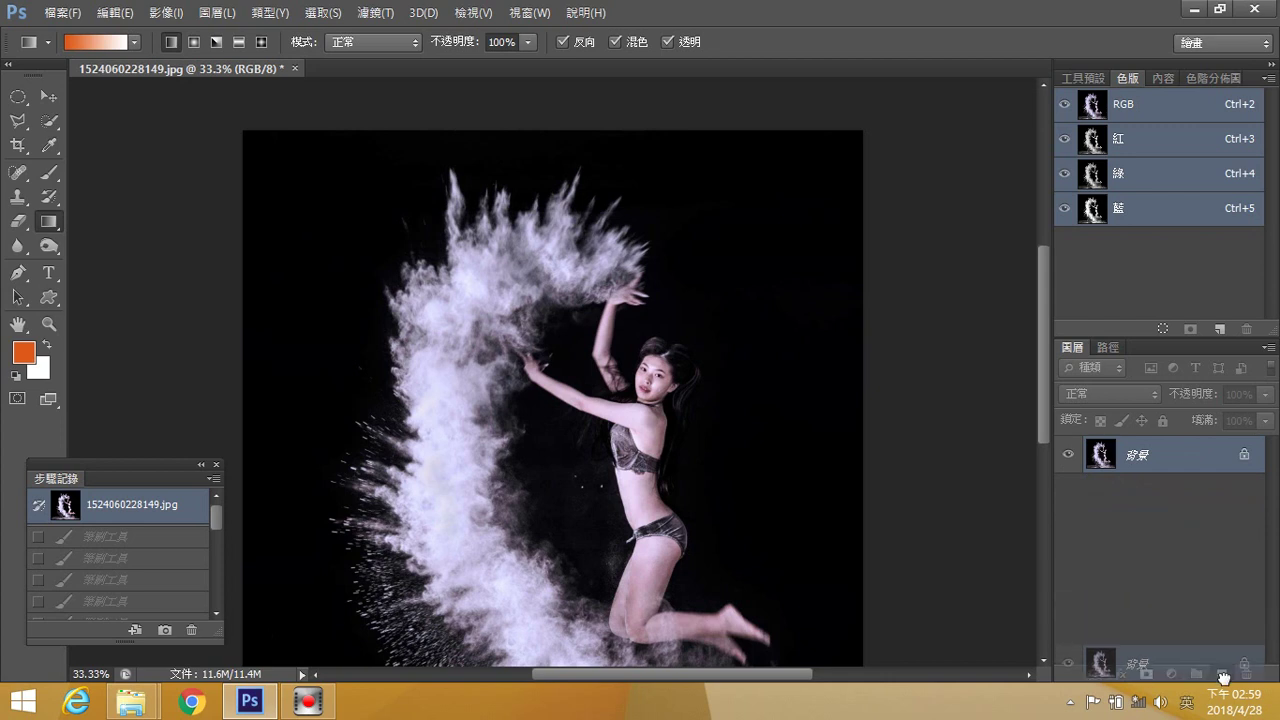
pyautogui.moveTo(1222, 678); pyautogui.dragTo(1221, 676)
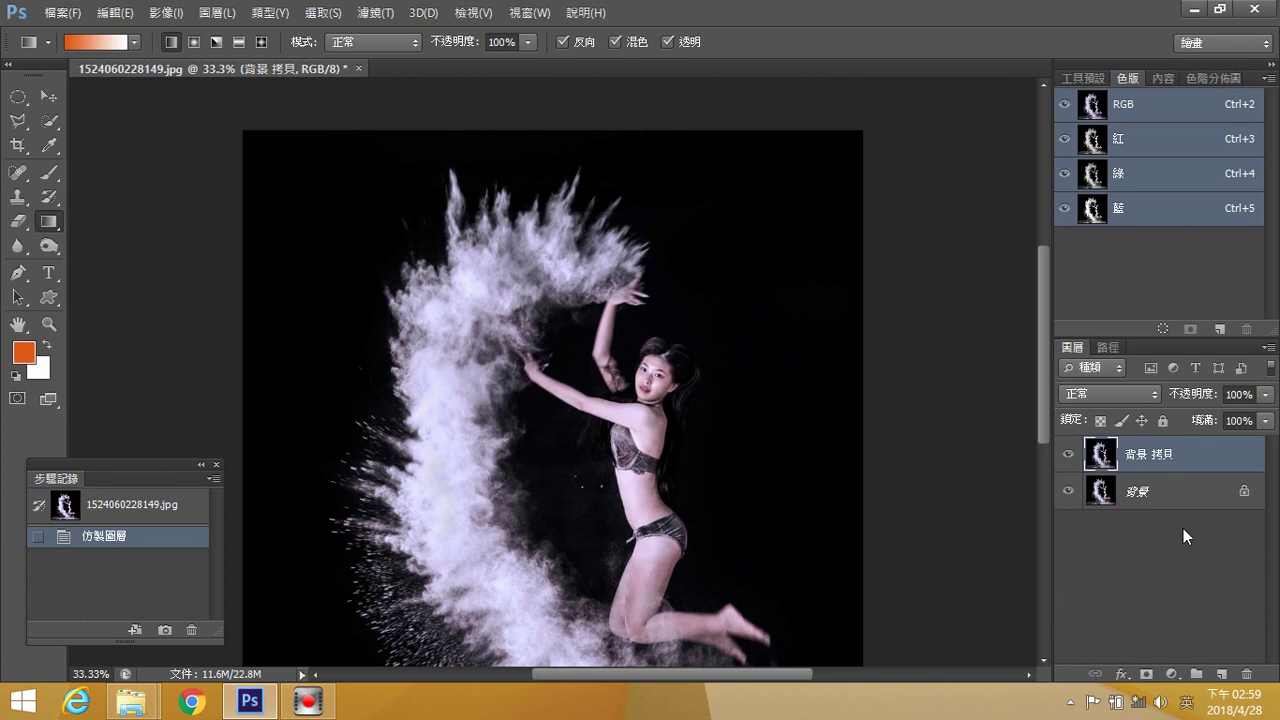
pyautogui.hotkey('ctrl', 'j')
pyautogui.hotkey('ctrl', 'j')
pyautogui.hotkey('ctrl', 'j')
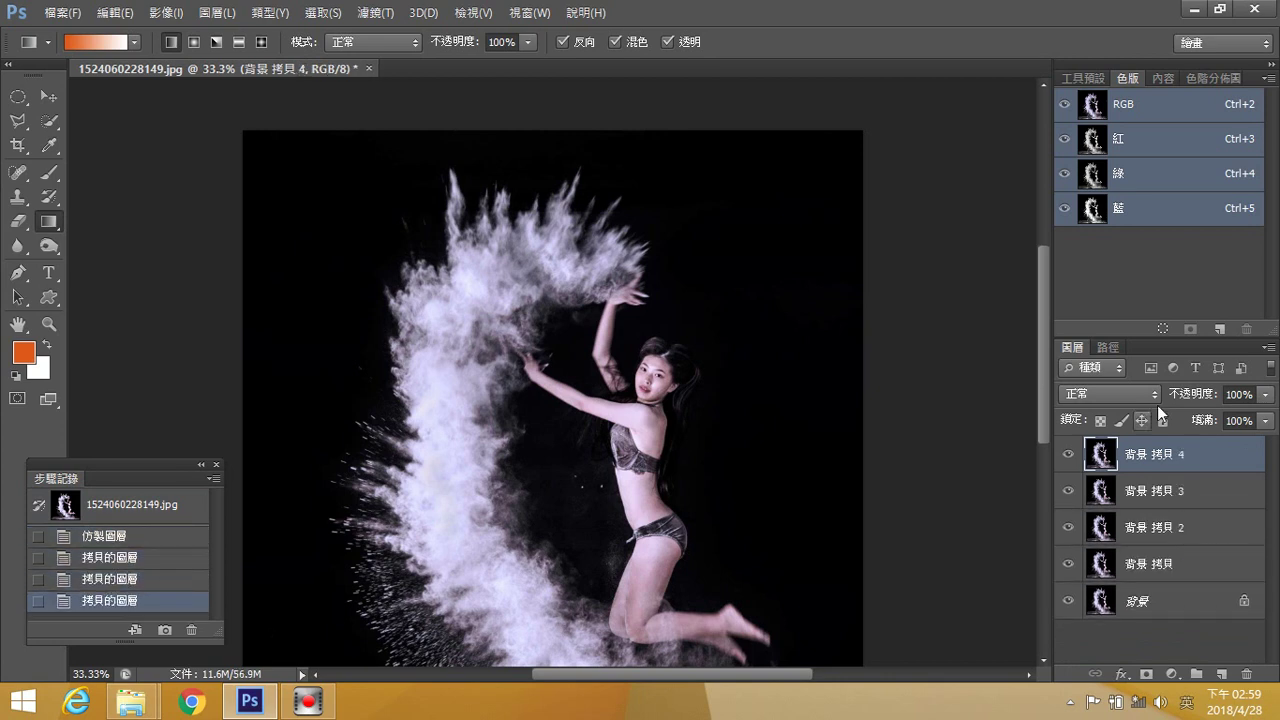
# - Set the foreground colour to bright red, f30722
pyautogui.click(24, 353)
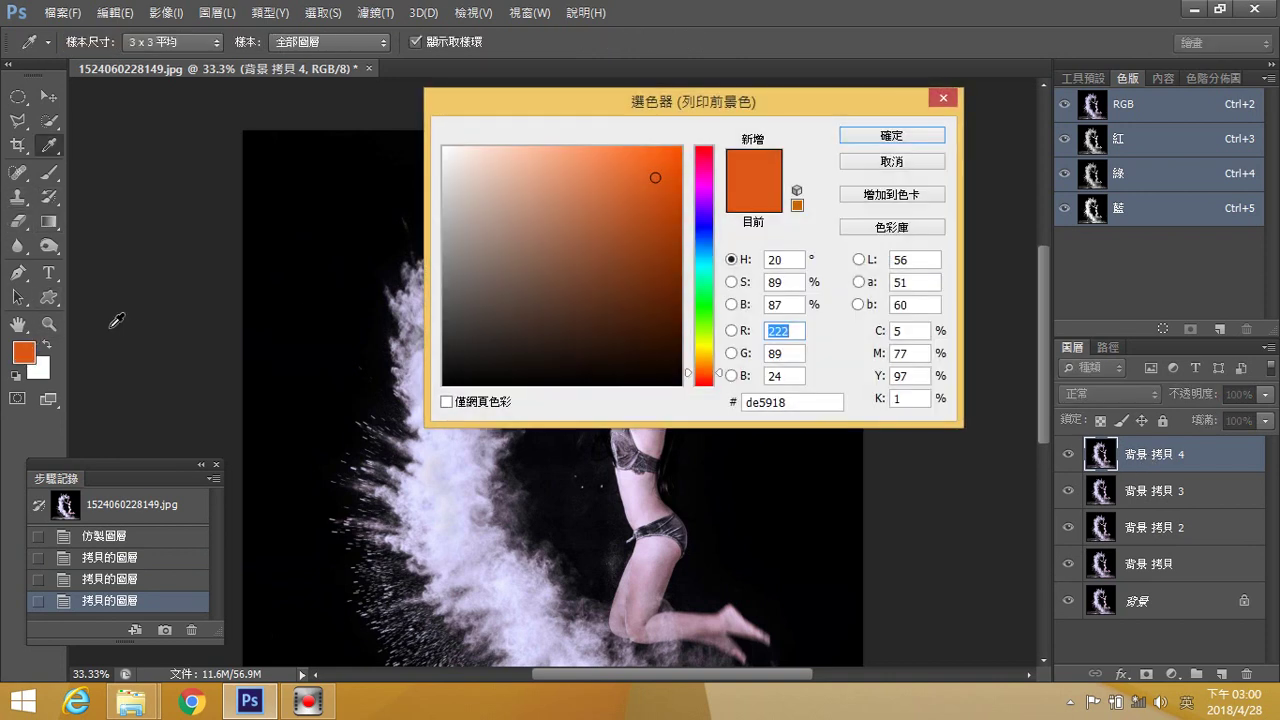
pyautogui.click(705, 152)
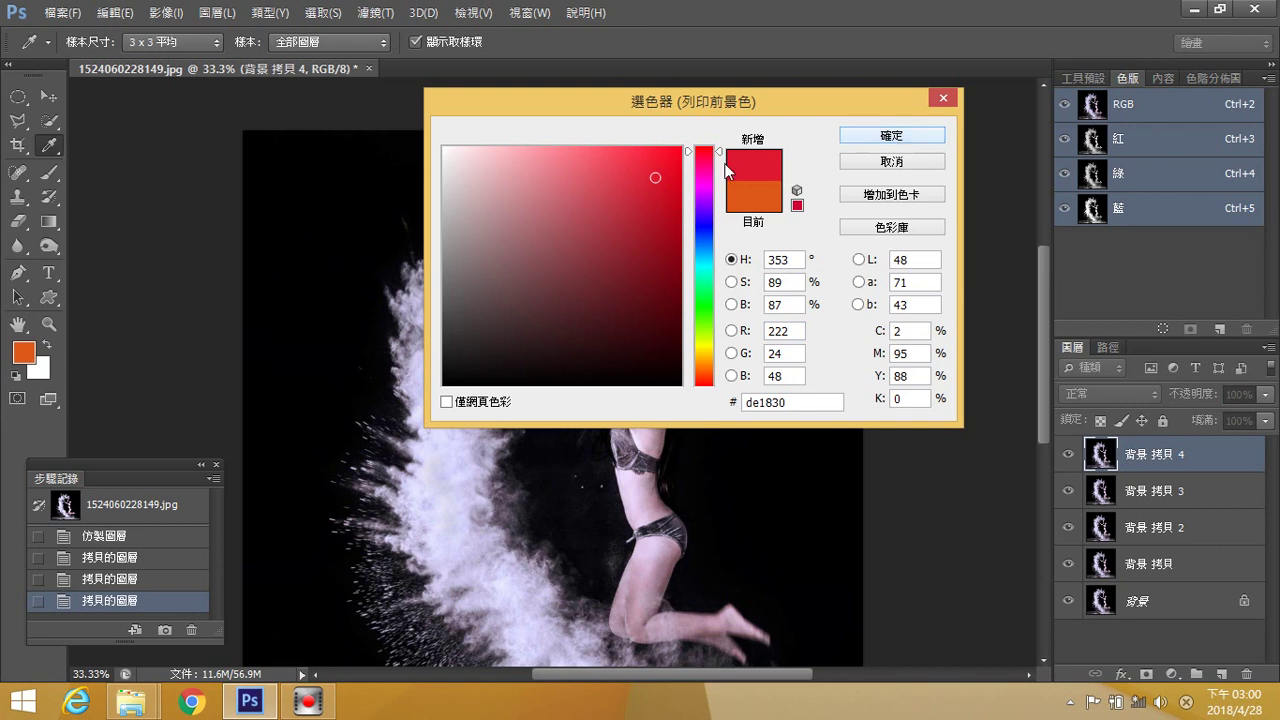
pyautogui.click(675, 158)
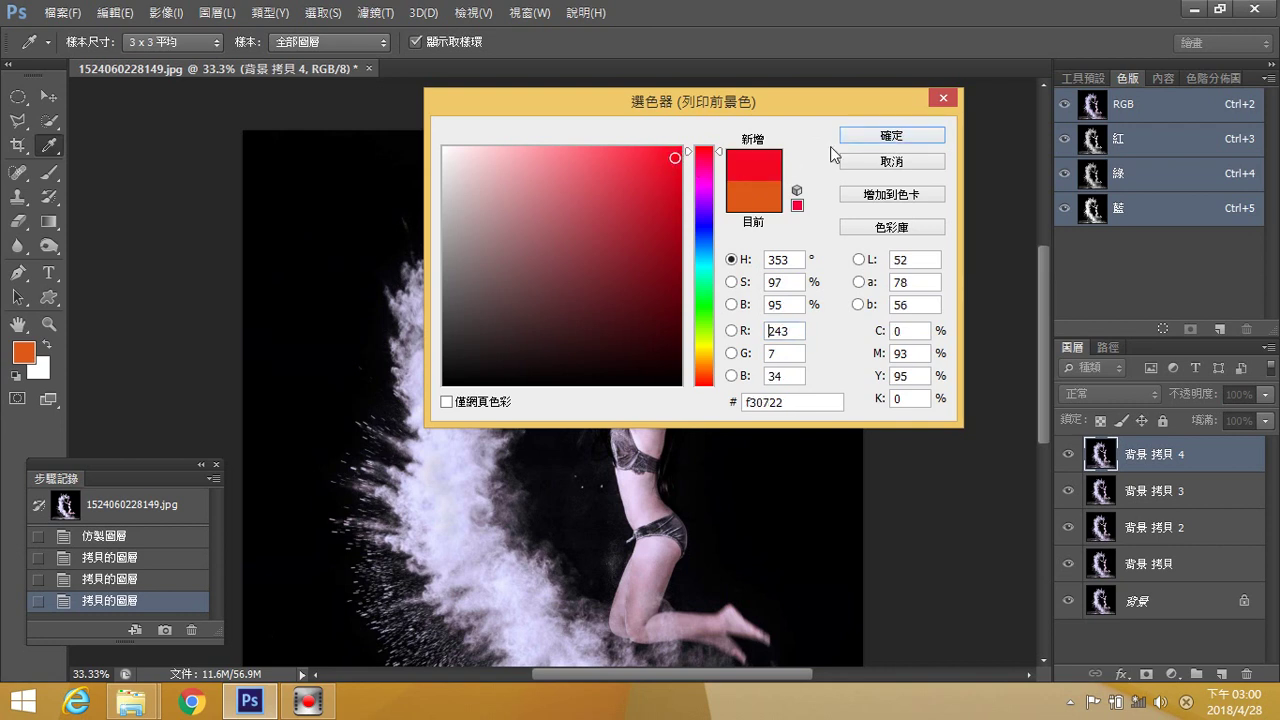
pyautogui.click(890, 140)
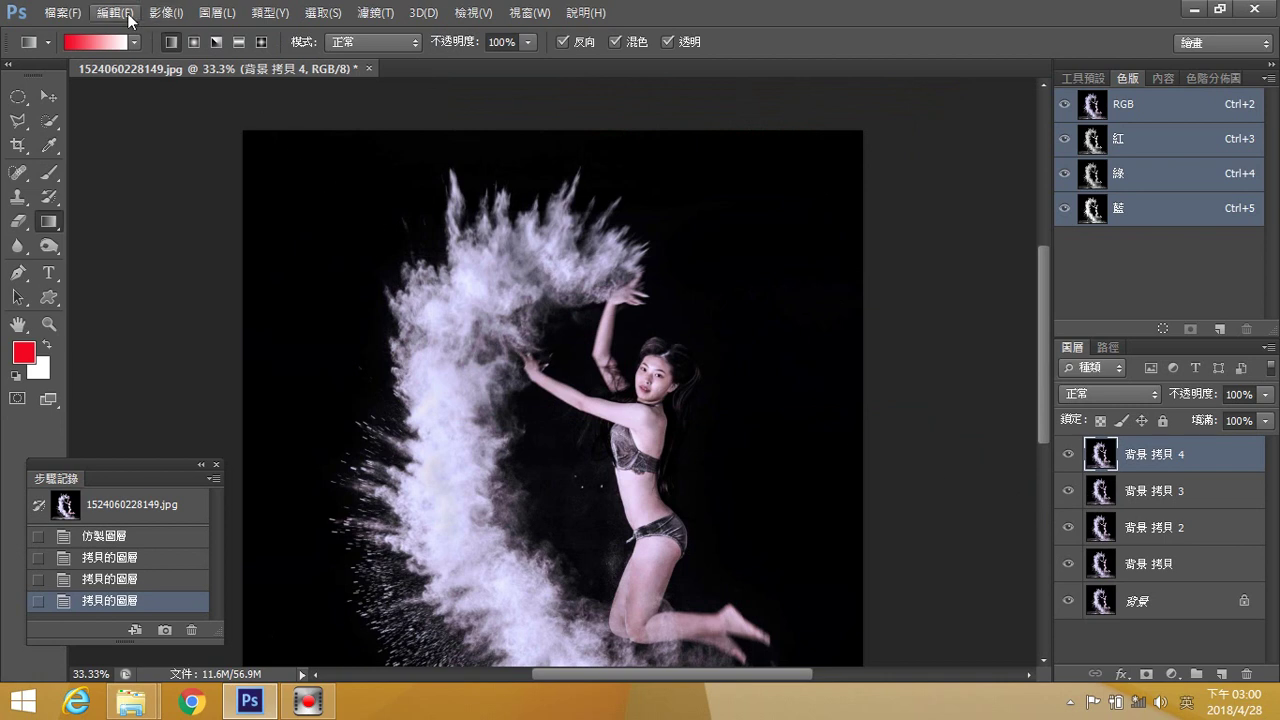
# - Fill the 背景 拷貝 4 layer with the foreground colour in 色彩增值 (Multiply) mode at 100% opacity
pyautogui.click(115, 13)
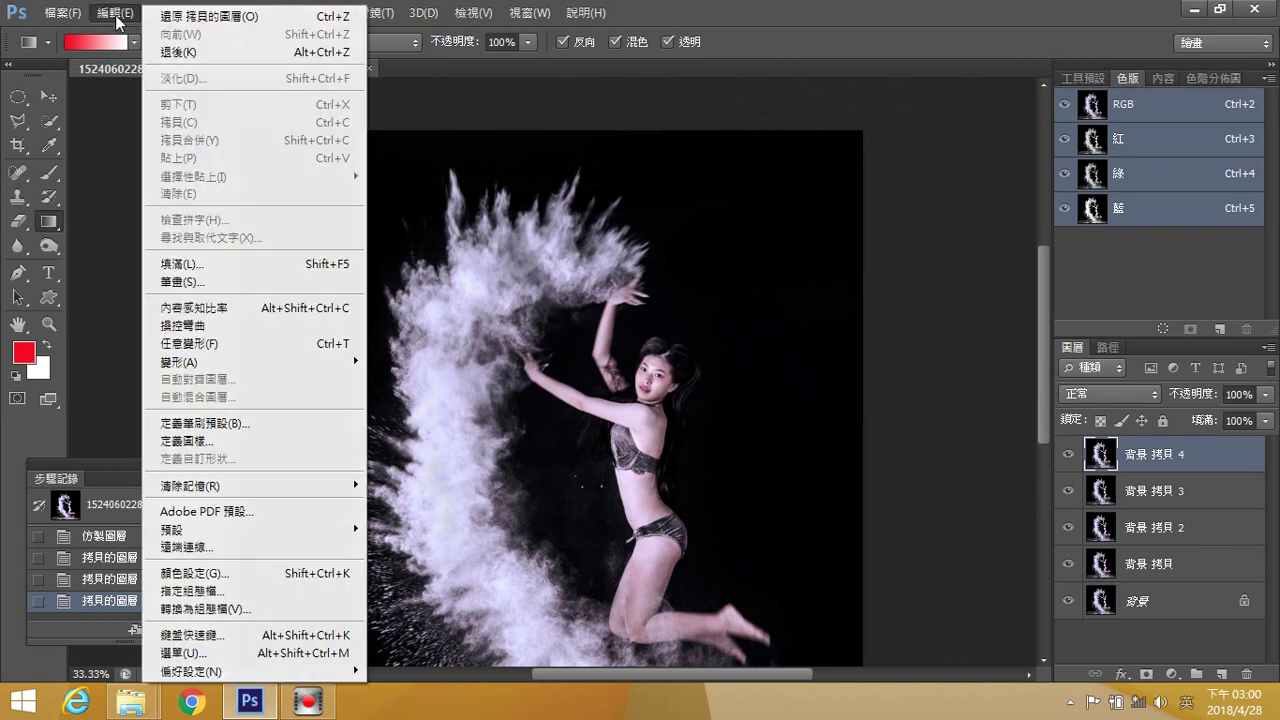
pyautogui.click(196, 265)
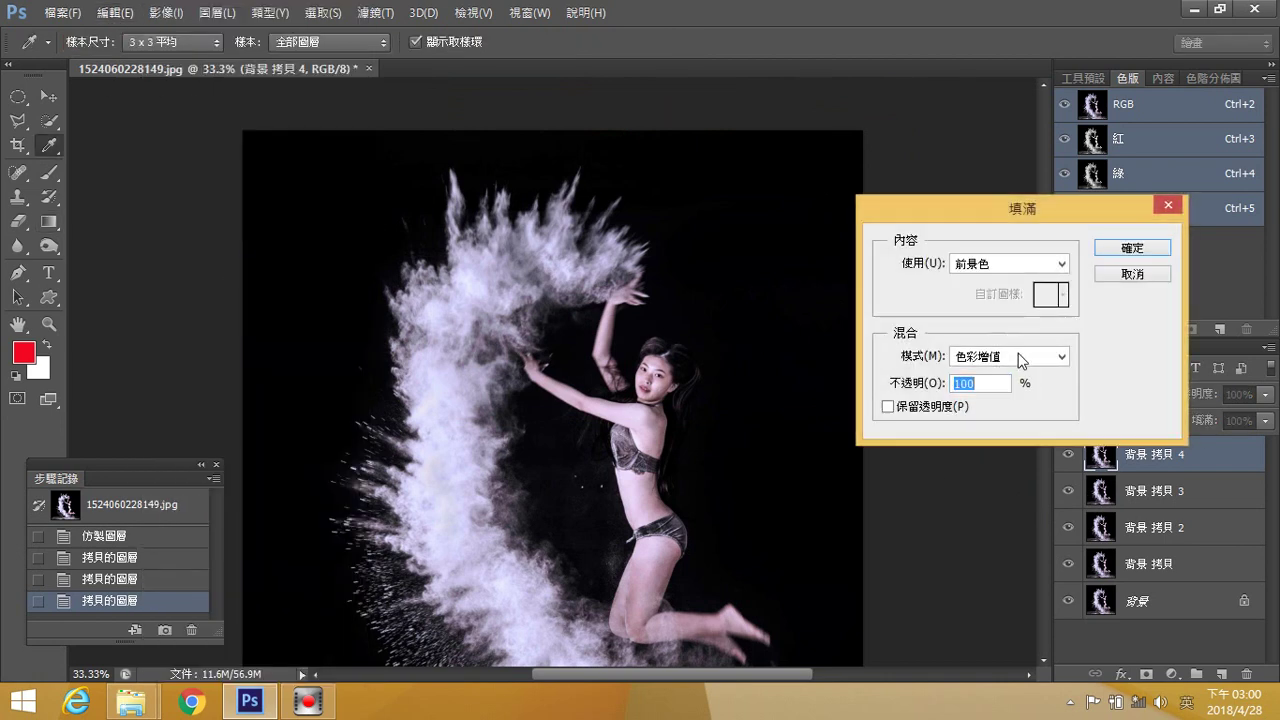
pyautogui.click(1069, 357)
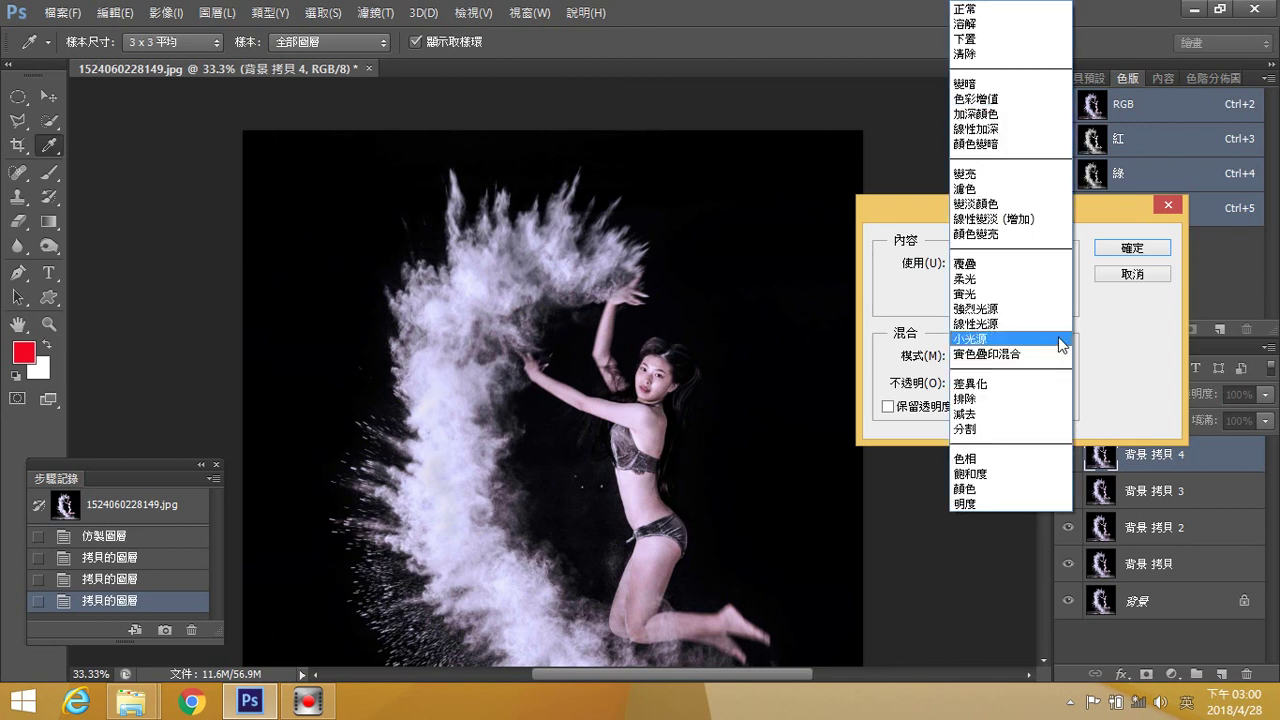
pyautogui.click(1022, 100)
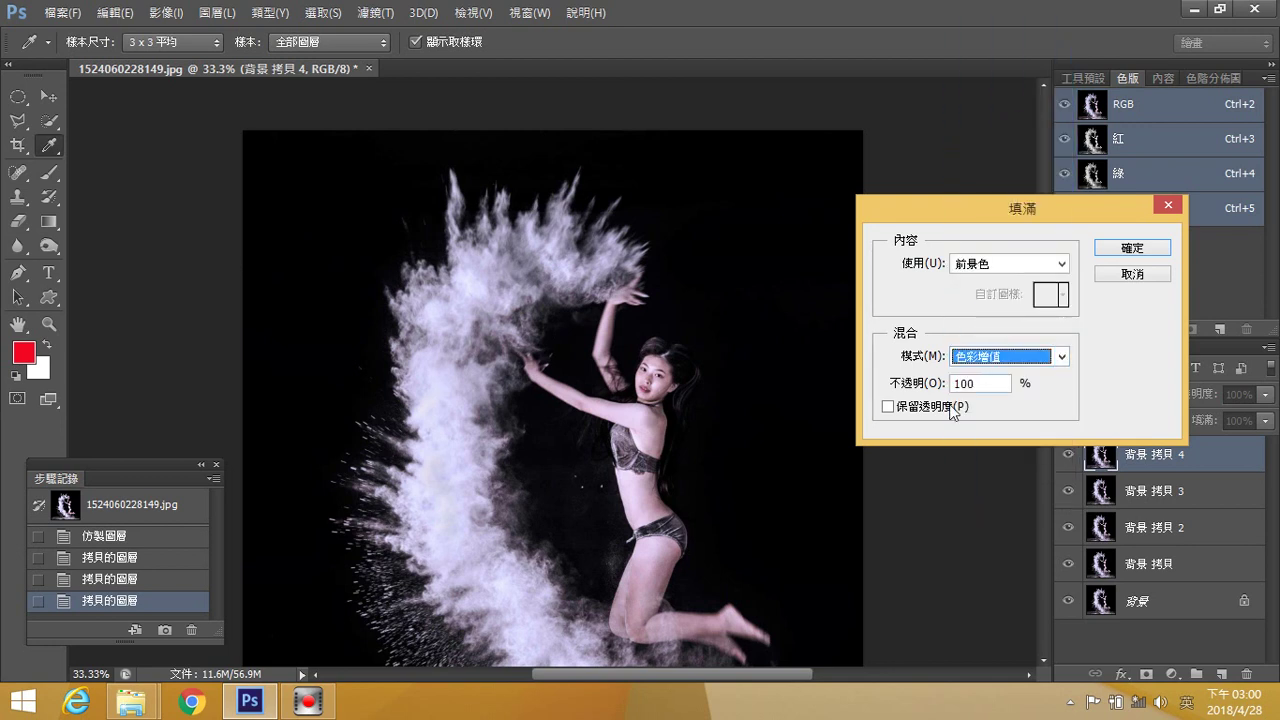
pyautogui.press('Tab')
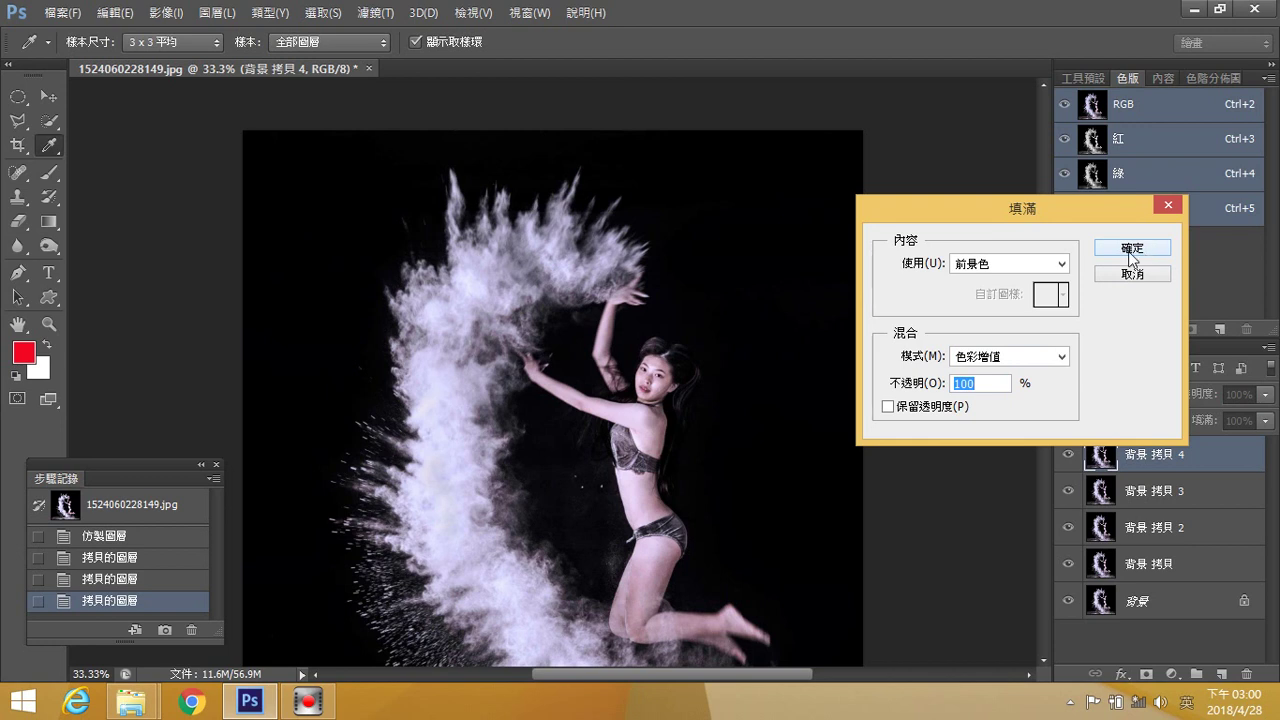
pyautogui.click(1118, 253)
pyautogui.press('g')
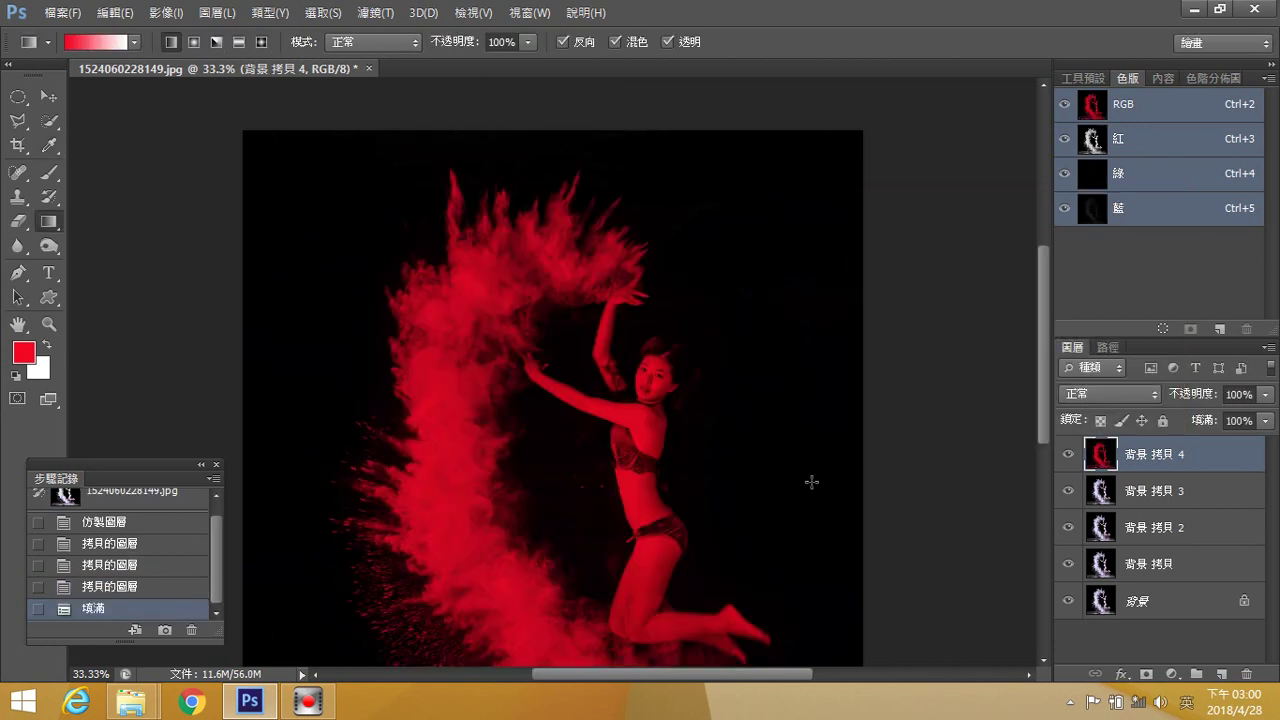
# - Select the upper part of the image across its full width with a rectangular marquee feathered by 50 pixels
pyautogui.scroll(-1, 745, 420)
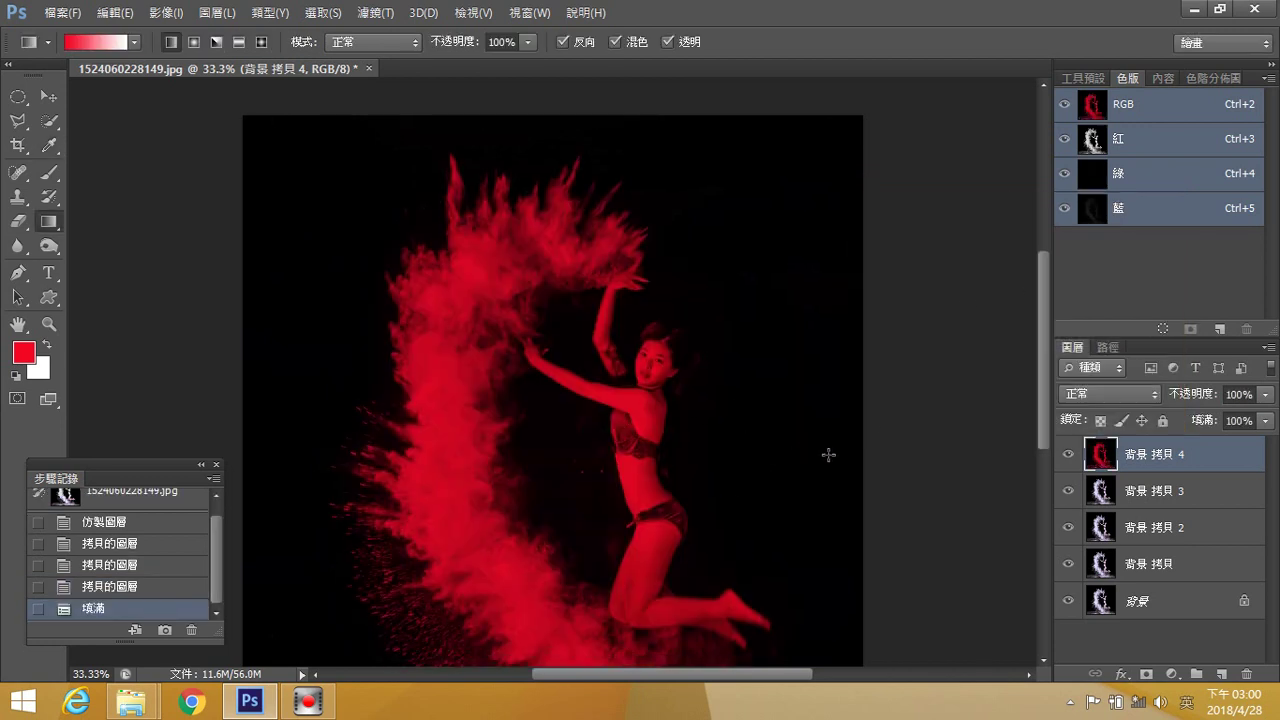
pyautogui.scroll(3, 886, 476)
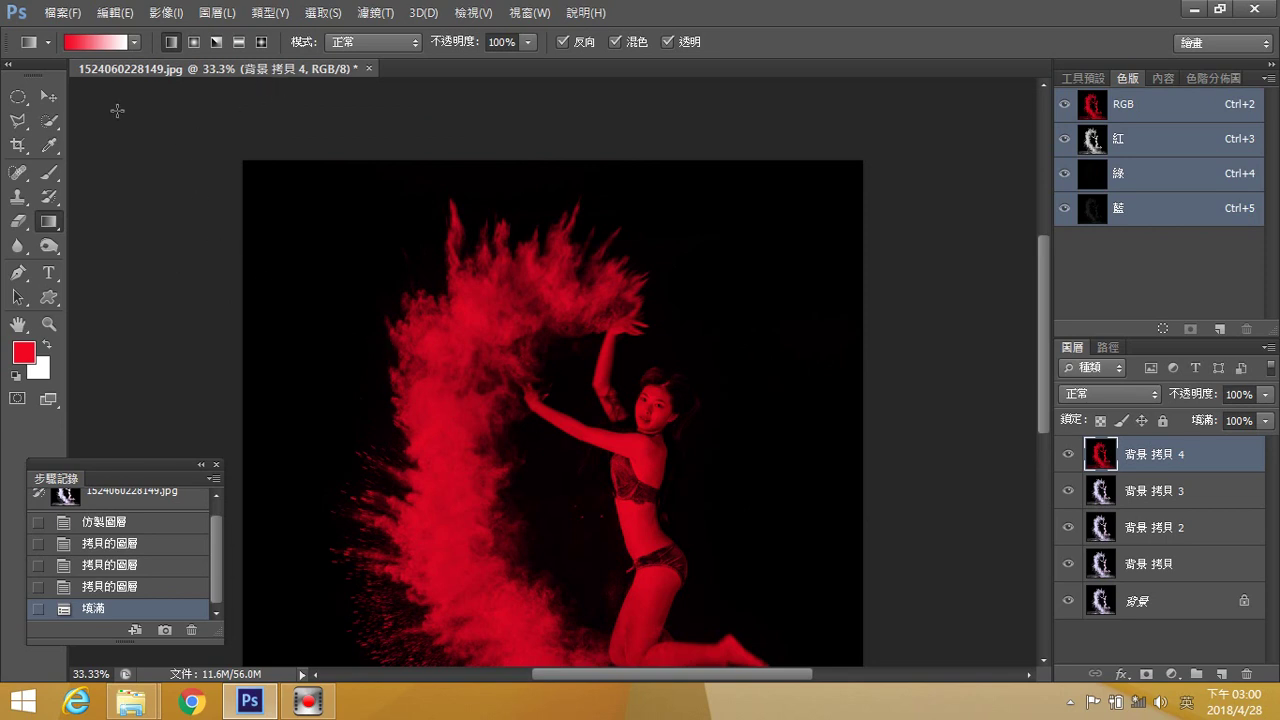
pyautogui.click(19, 98)
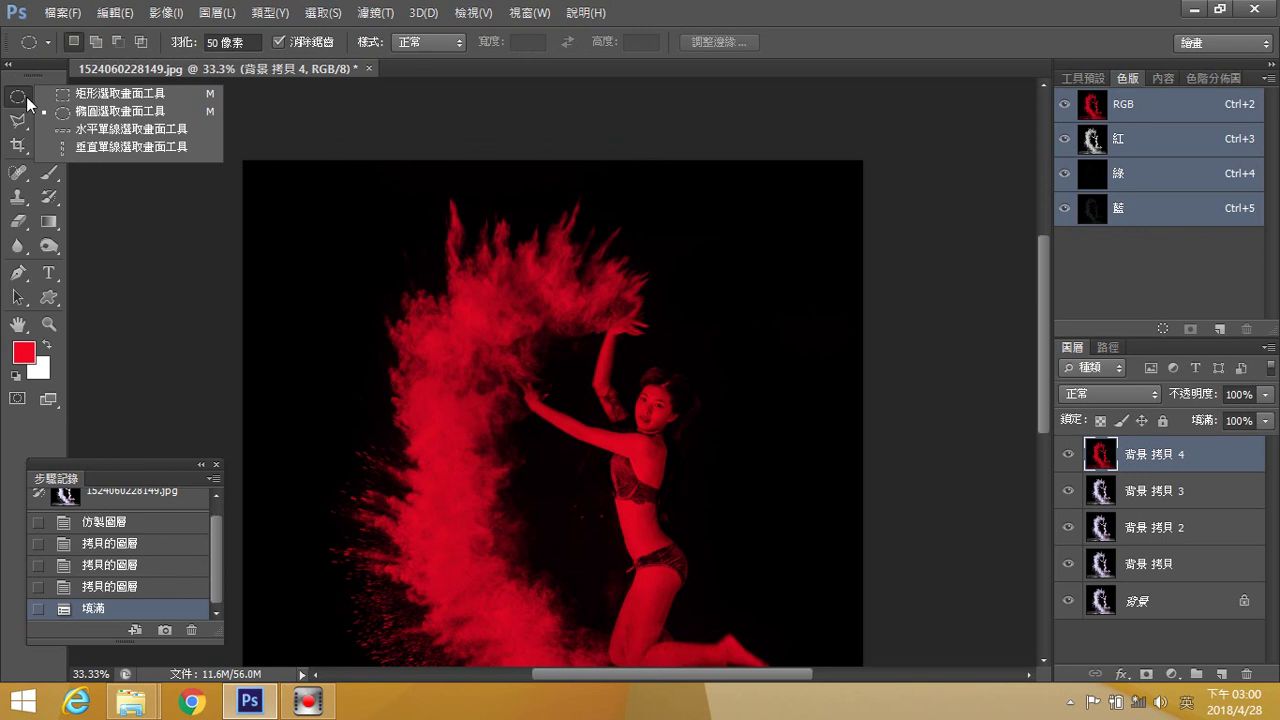
pyautogui.click(103, 95)
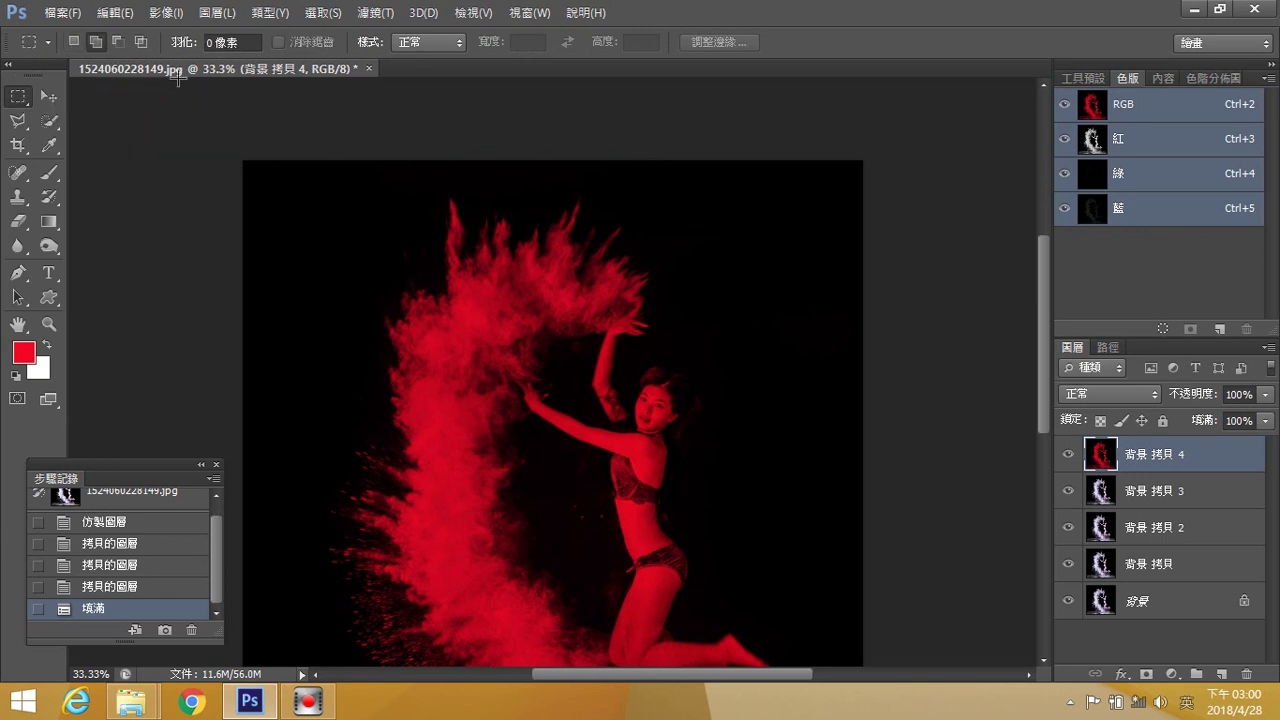
pyautogui.click(212, 45)
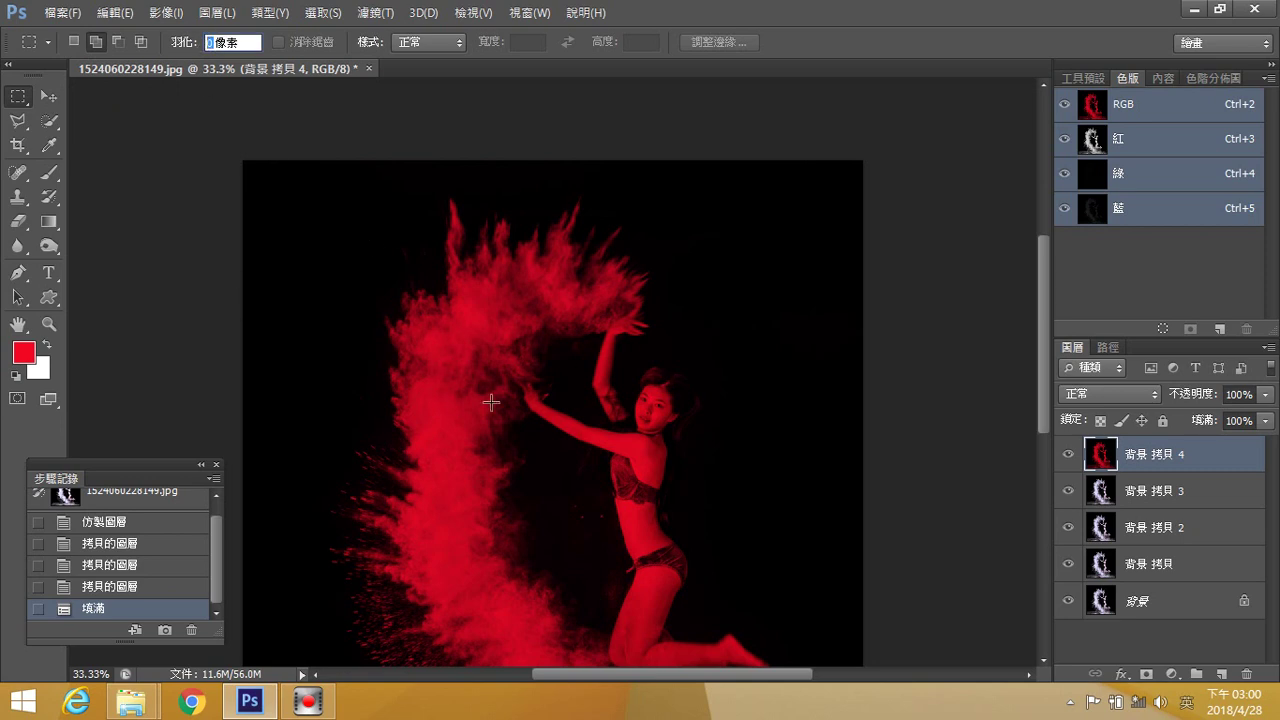
pyautogui.write('50')
pyautogui.moveTo(210, 153); pyautogui.dragTo(871, 366)
pyautogui.hotkey('shift', 'BackSpace')
pyautogui.press('Return')
pyautogui.hotkey('ctrl', 'z')
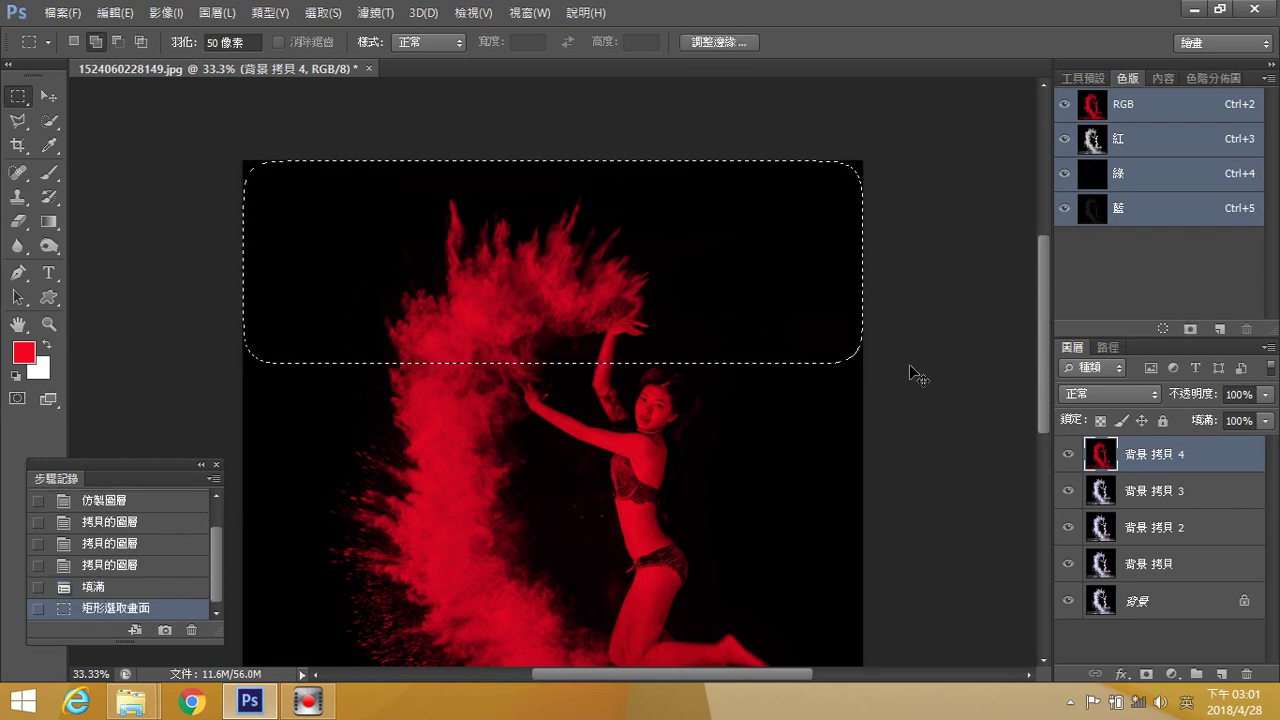
# - Copy the selected red area to a new layer and hide the 背景 拷貝 4 layer
pyautogui.hotkey('ctrl', 'j')
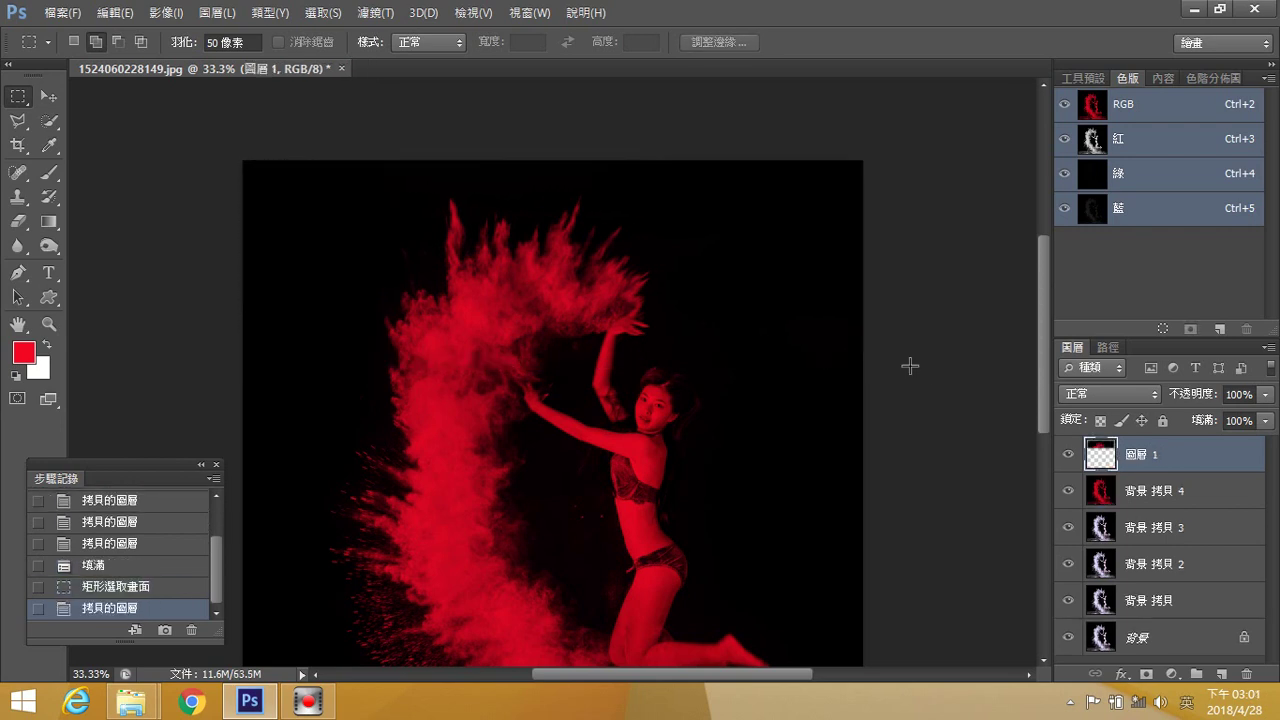
pyautogui.click(1068, 491)
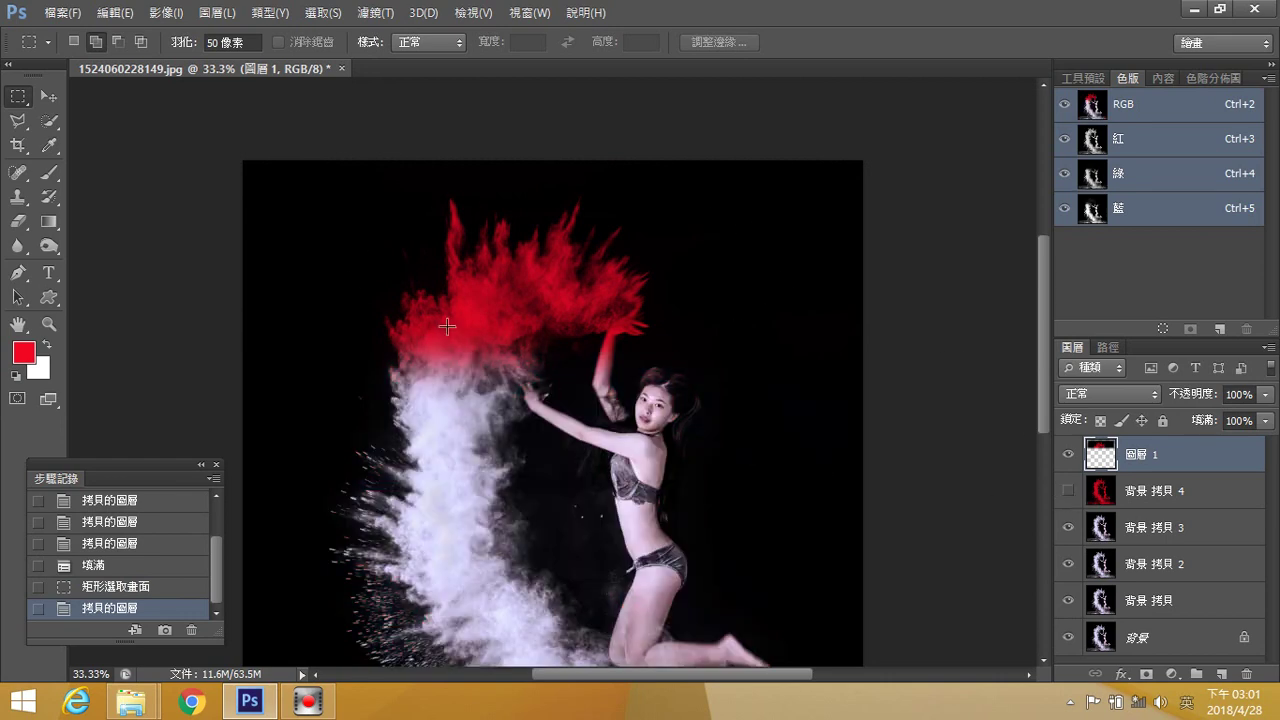
# - Make the 背景 拷貝 3 layer active and hide the 圖層 1 layer
pyautogui.scroll(-1, 833, 386)
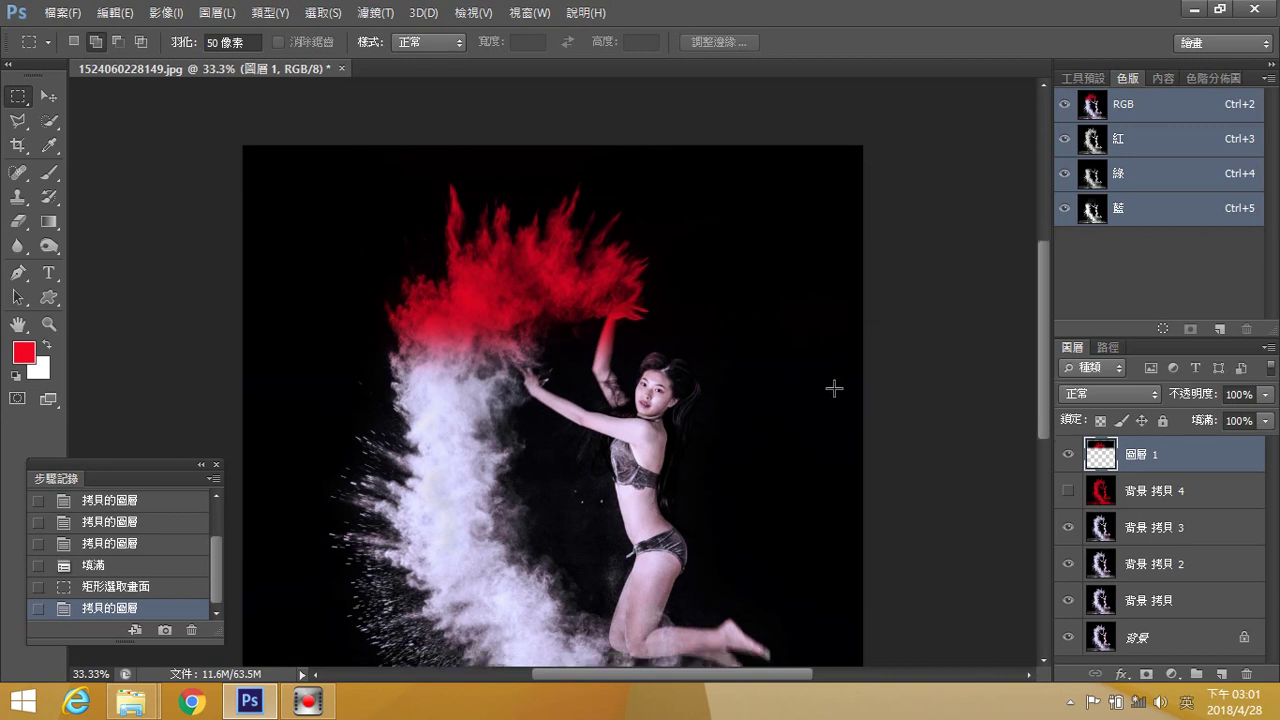
pyautogui.scroll(-2, 833, 388)
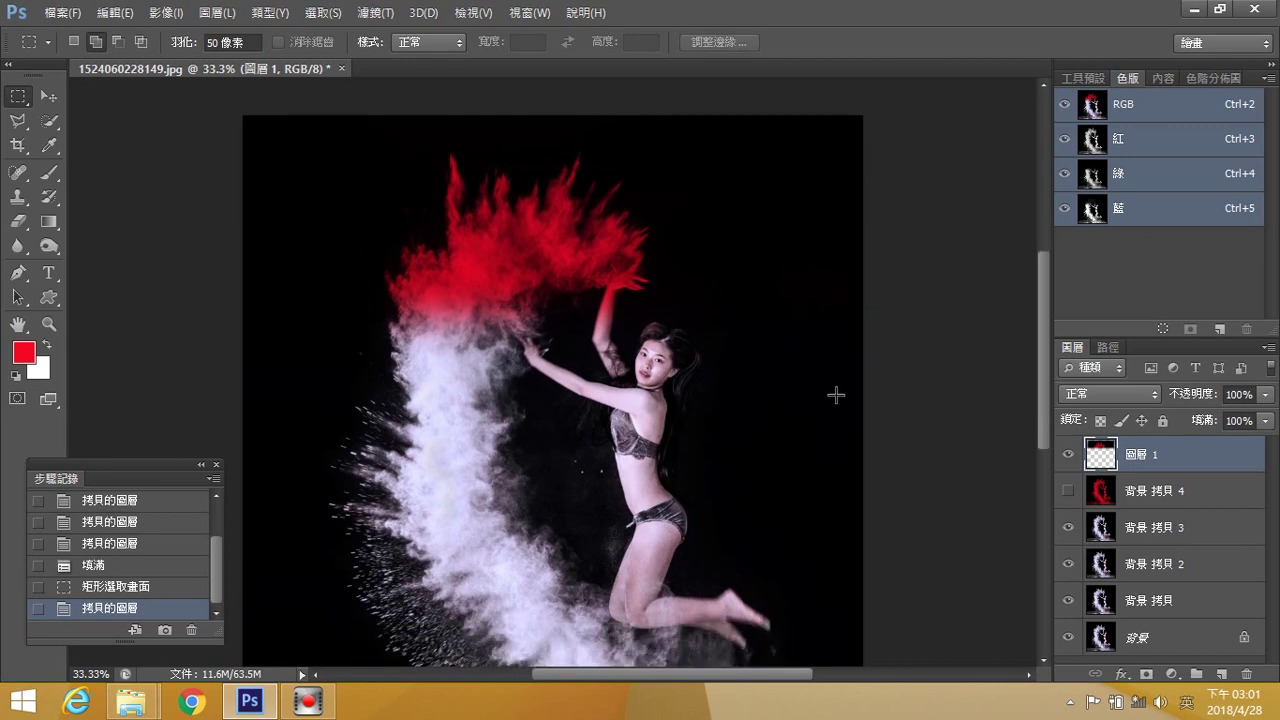
pyautogui.scroll(-2, 836, 398)
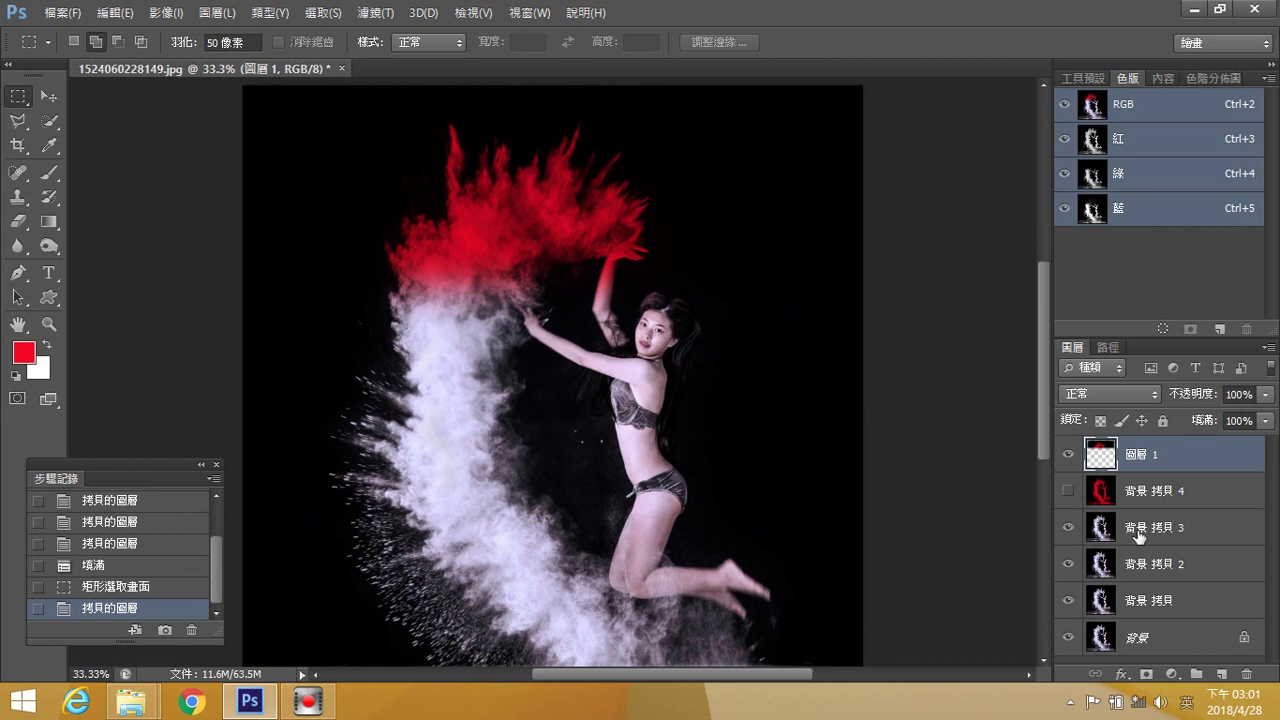
pyautogui.click(1104, 520)
pyautogui.click(1068, 455)
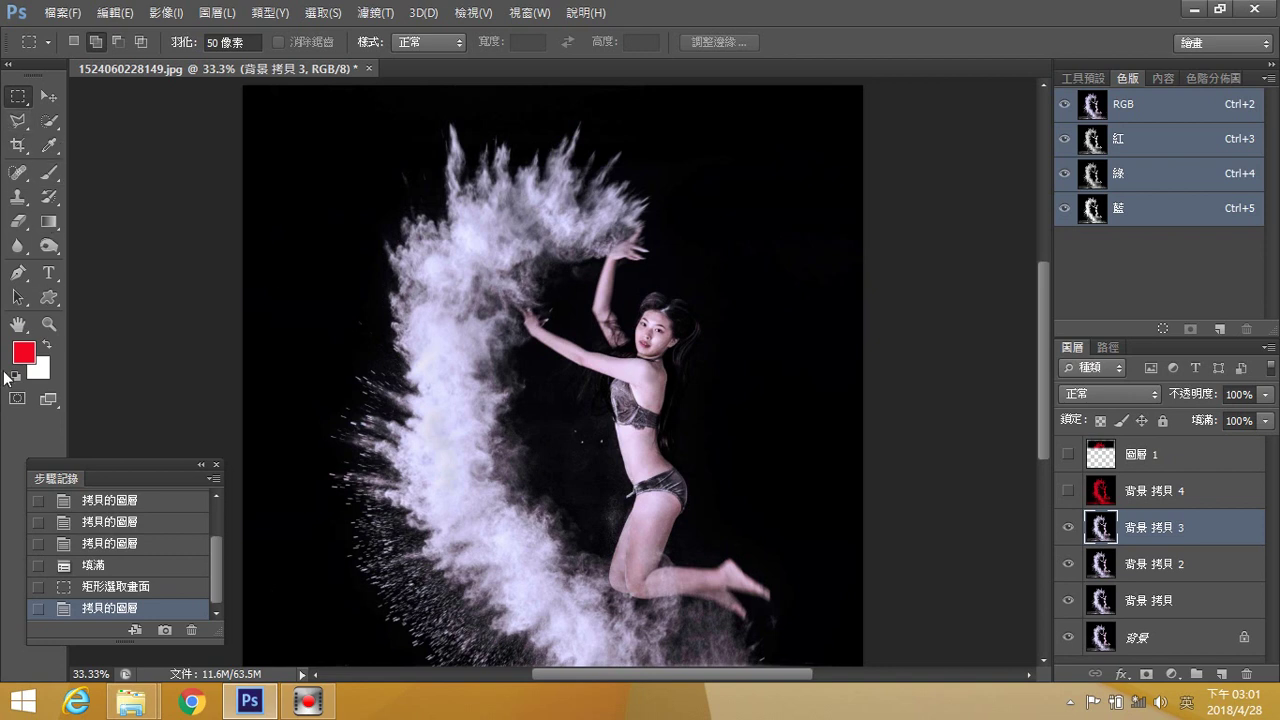
# - Set the foreground colour to dark blue, 2a1c94
pyautogui.click(24, 352)
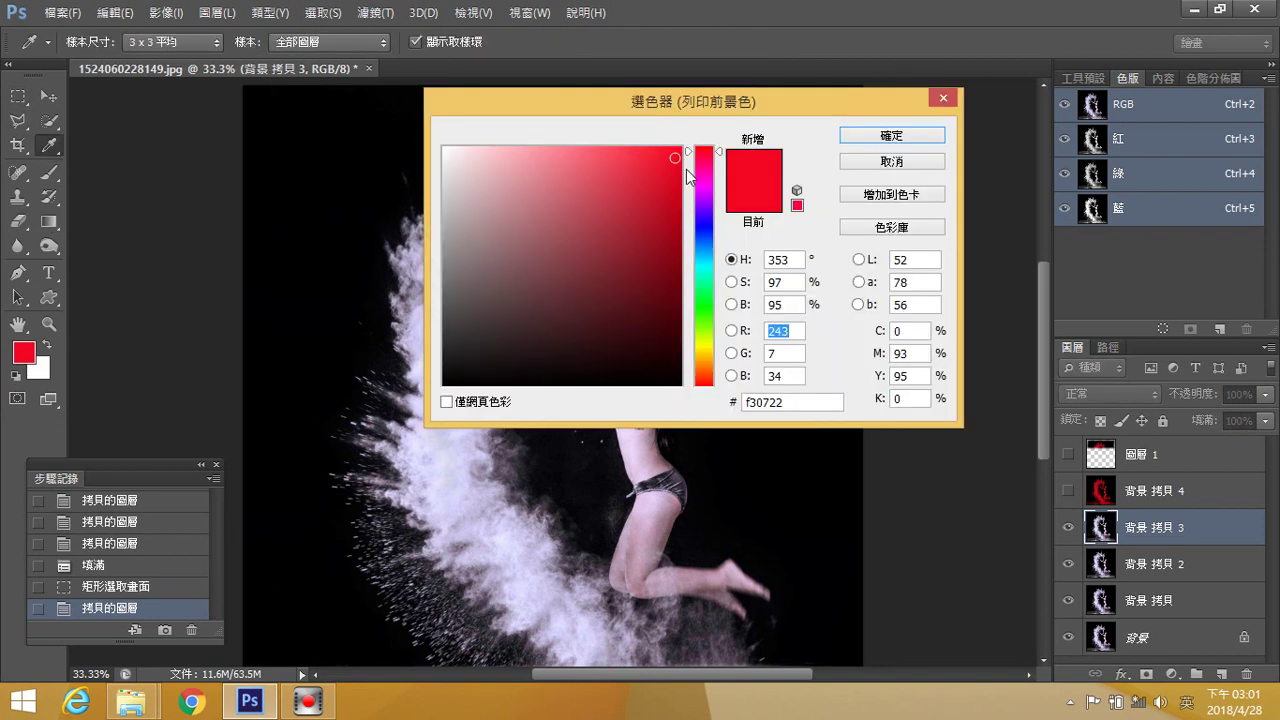
pyautogui.moveTo(689, 158); pyautogui.dragTo(638, 247)
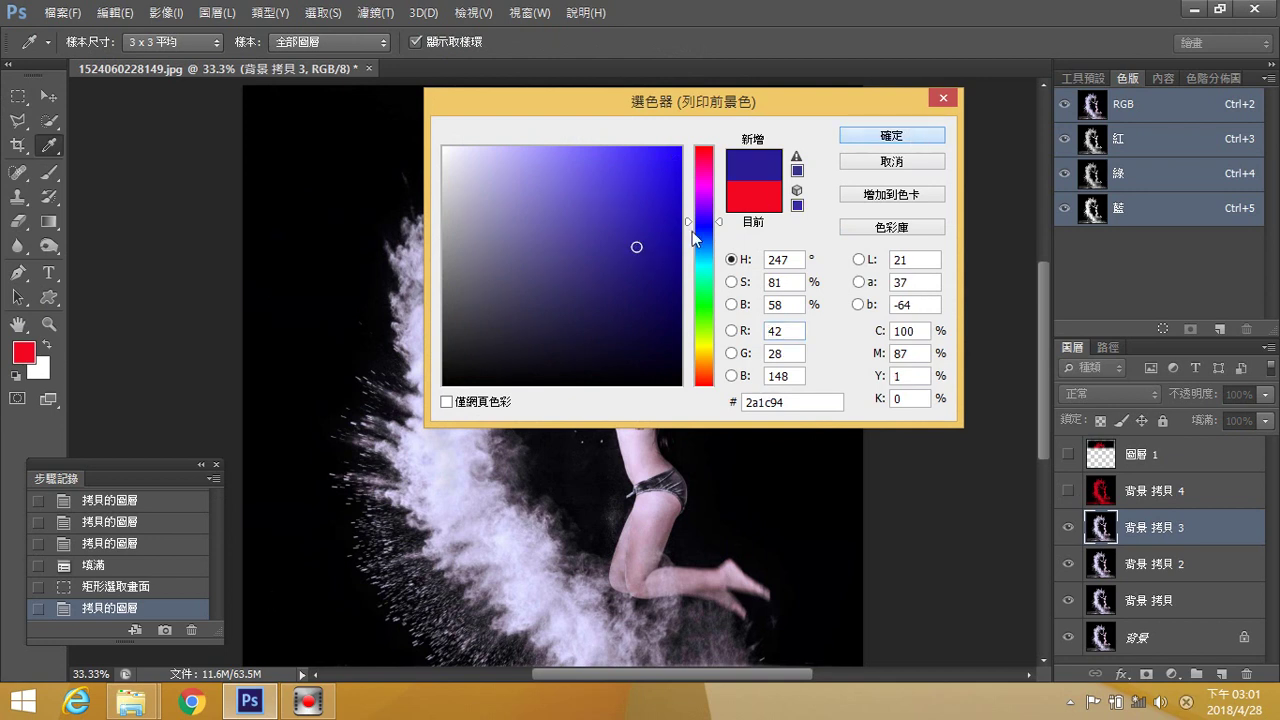
pyautogui.click(916, 139)
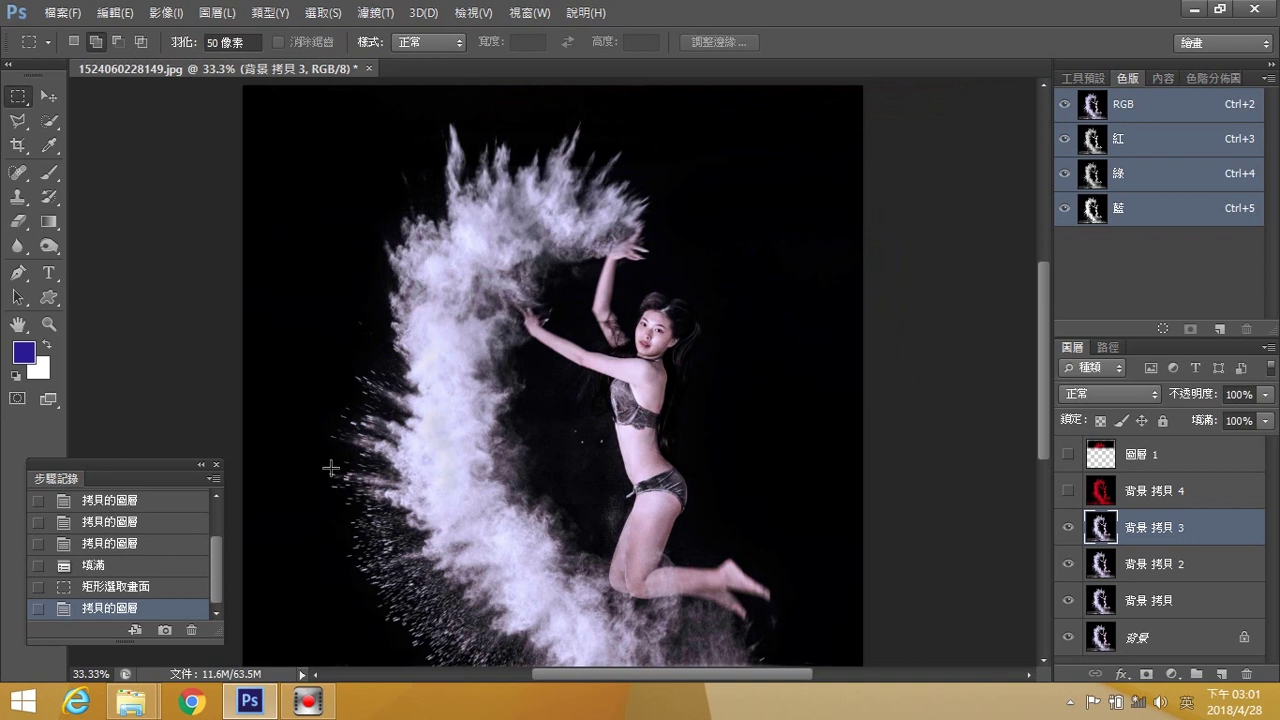
# - Fill the 背景 拷貝 3 layer with the foreground colour in Multiply (色彩增值) mode at 100% opacity
pyautogui.click(127, 15)
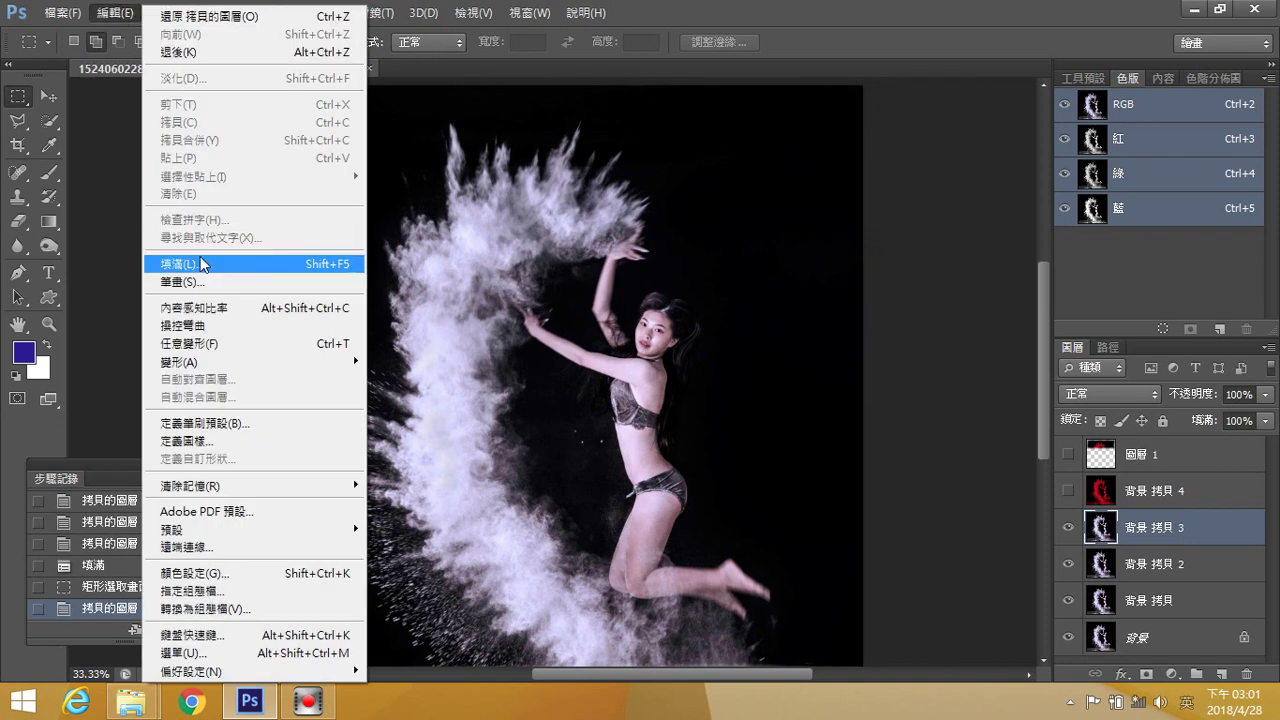
pyautogui.click(163, 177)
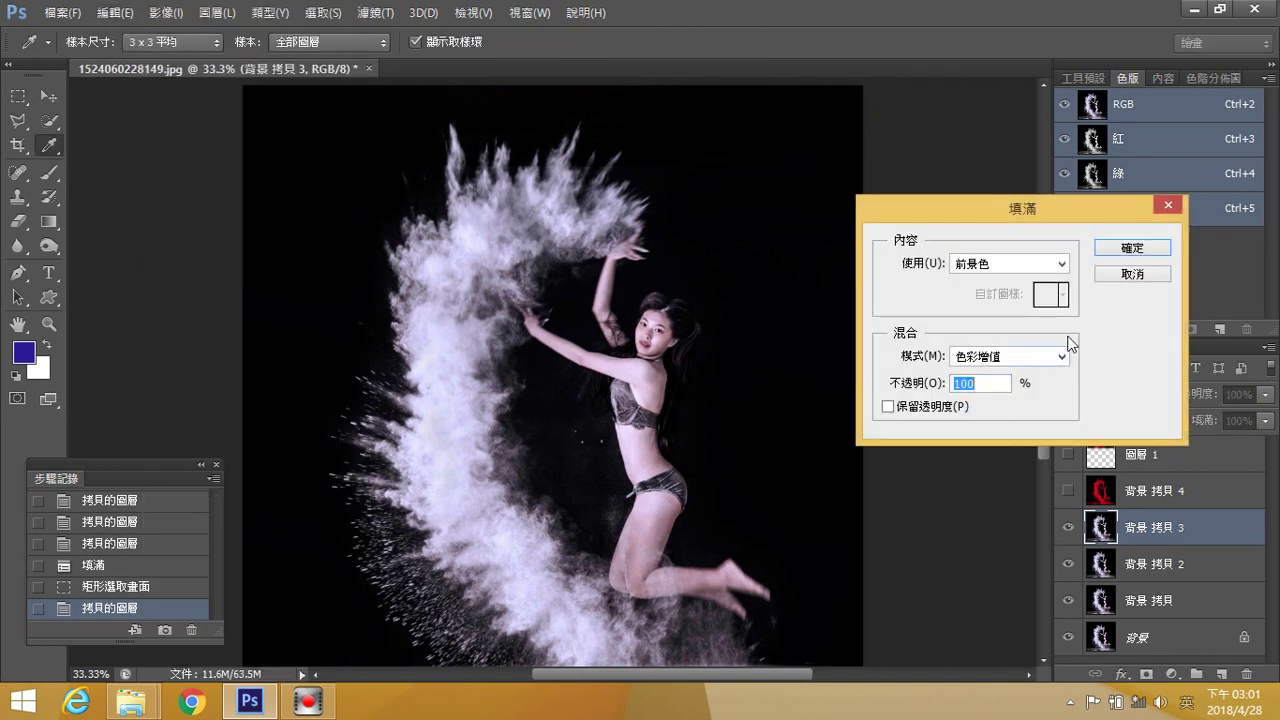
pyautogui.click(1127, 252)
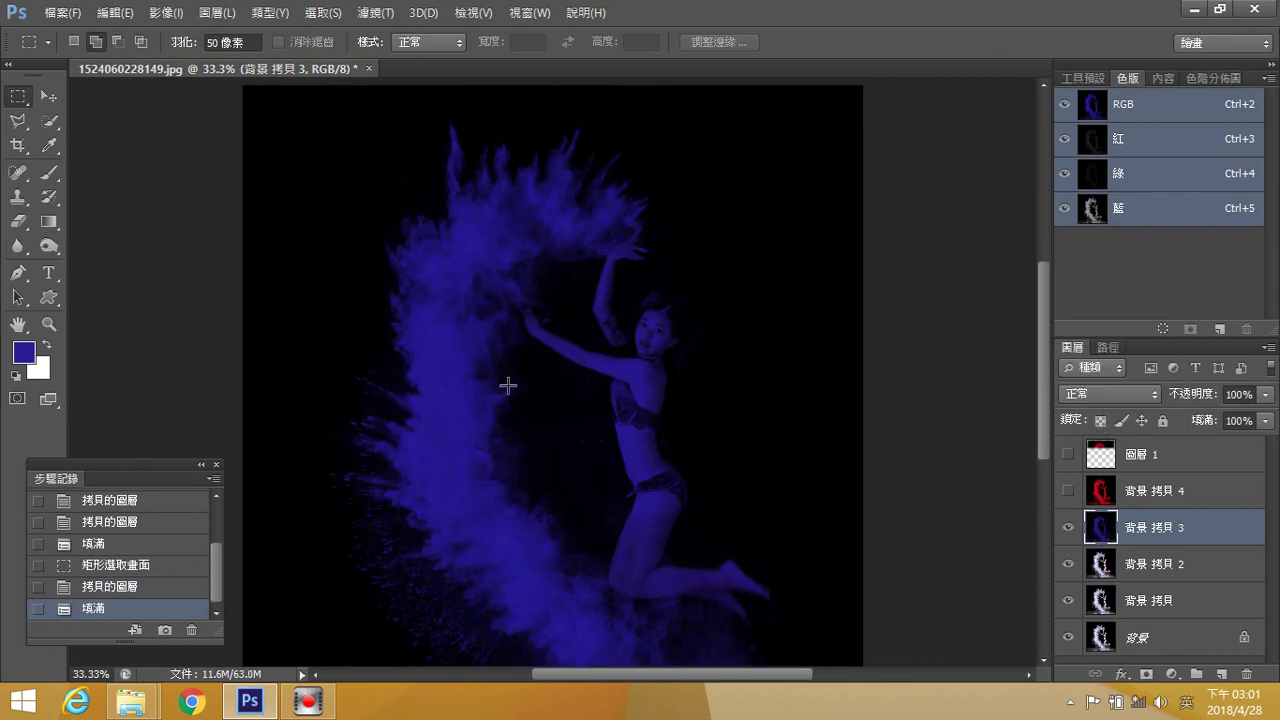
# - Duplicate the blue-filled layer, set the copy's blend mode to Soft Light (柔光) and merge it down into 背景 拷貝 3
pyautogui.moveTo(1225, 550); pyautogui.dragTo(1224, 540)
pyautogui.hotkey('ctrl', 'j')
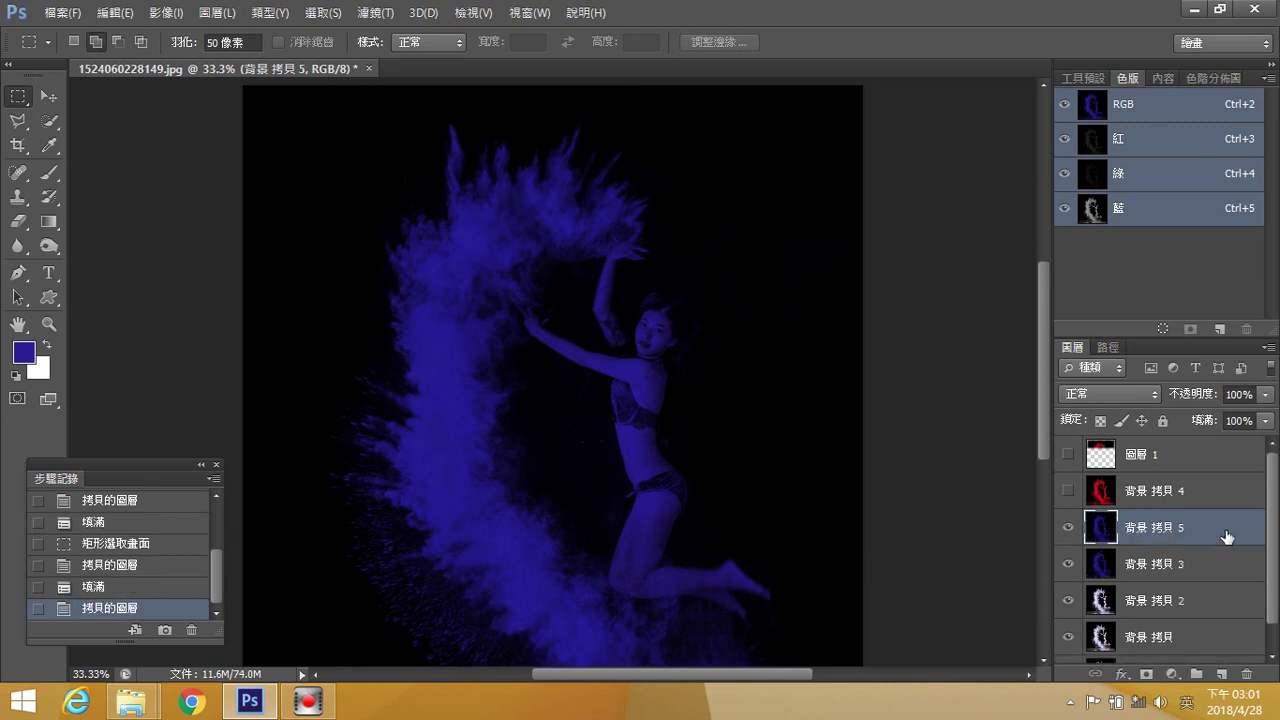
pyautogui.click(1156, 393)
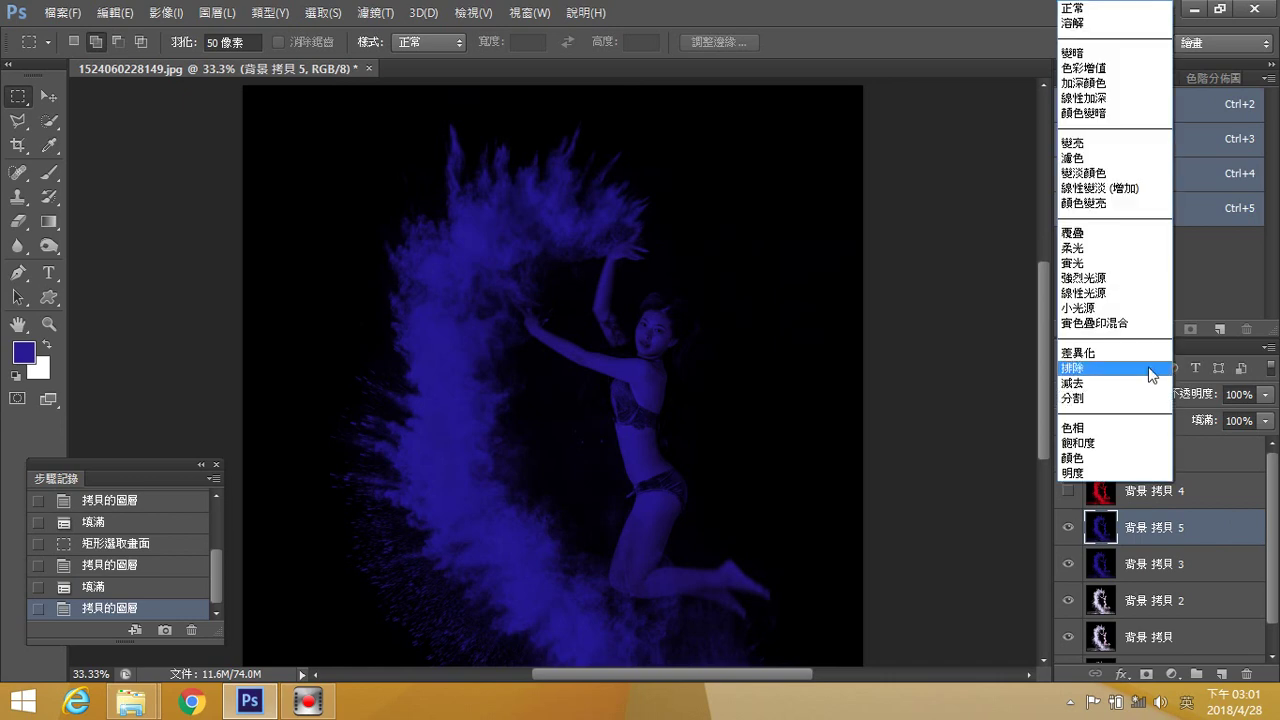
pyautogui.click(1117, 248)
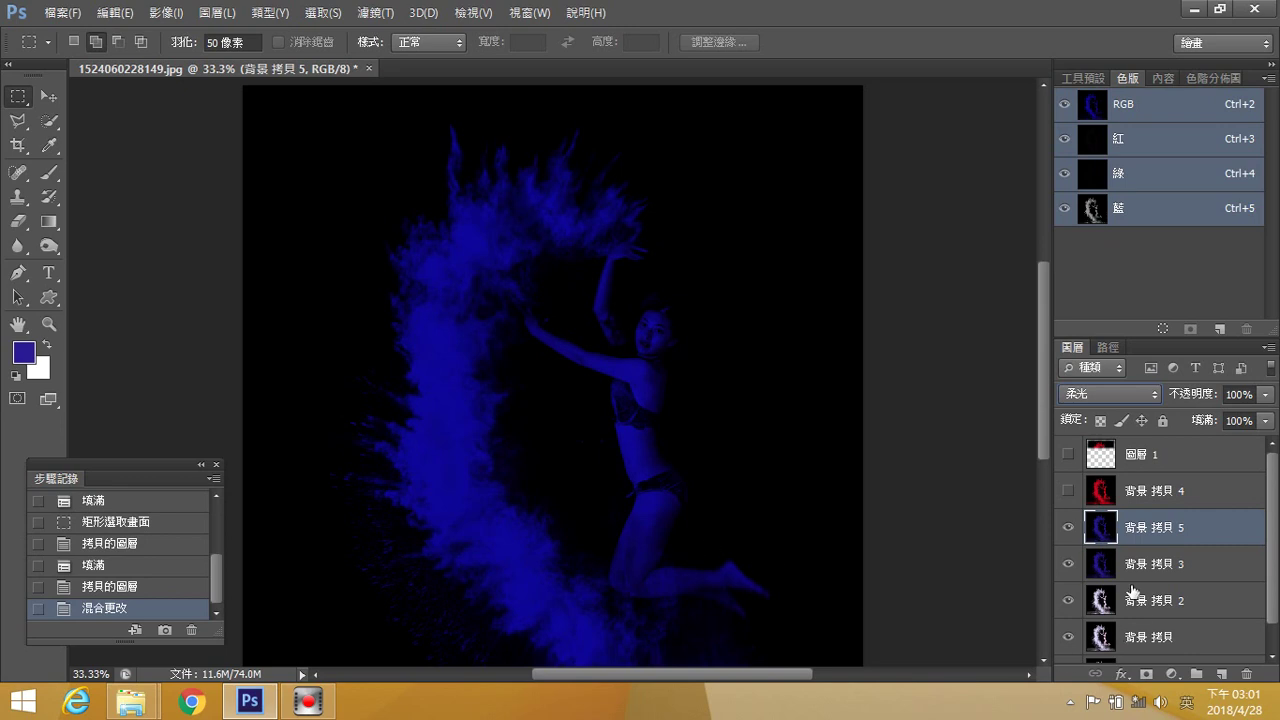
pyautogui.rightClick(1164, 538)
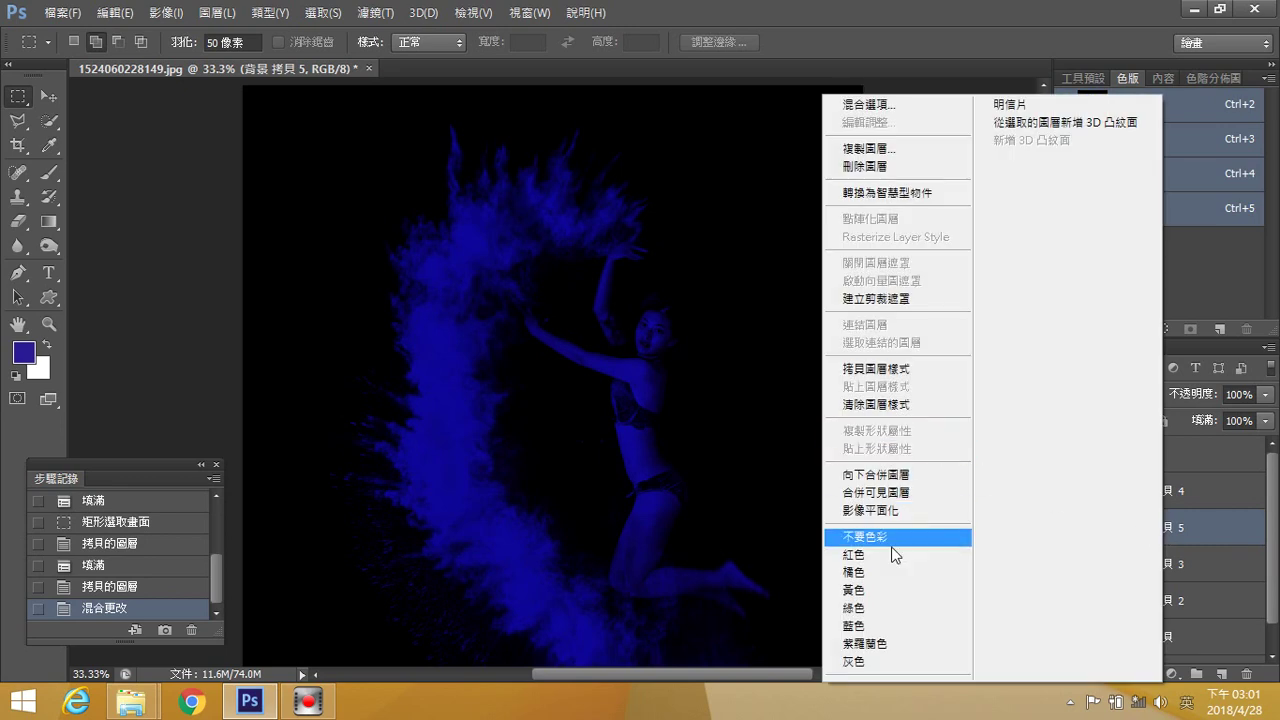
pyautogui.click(903, 477)
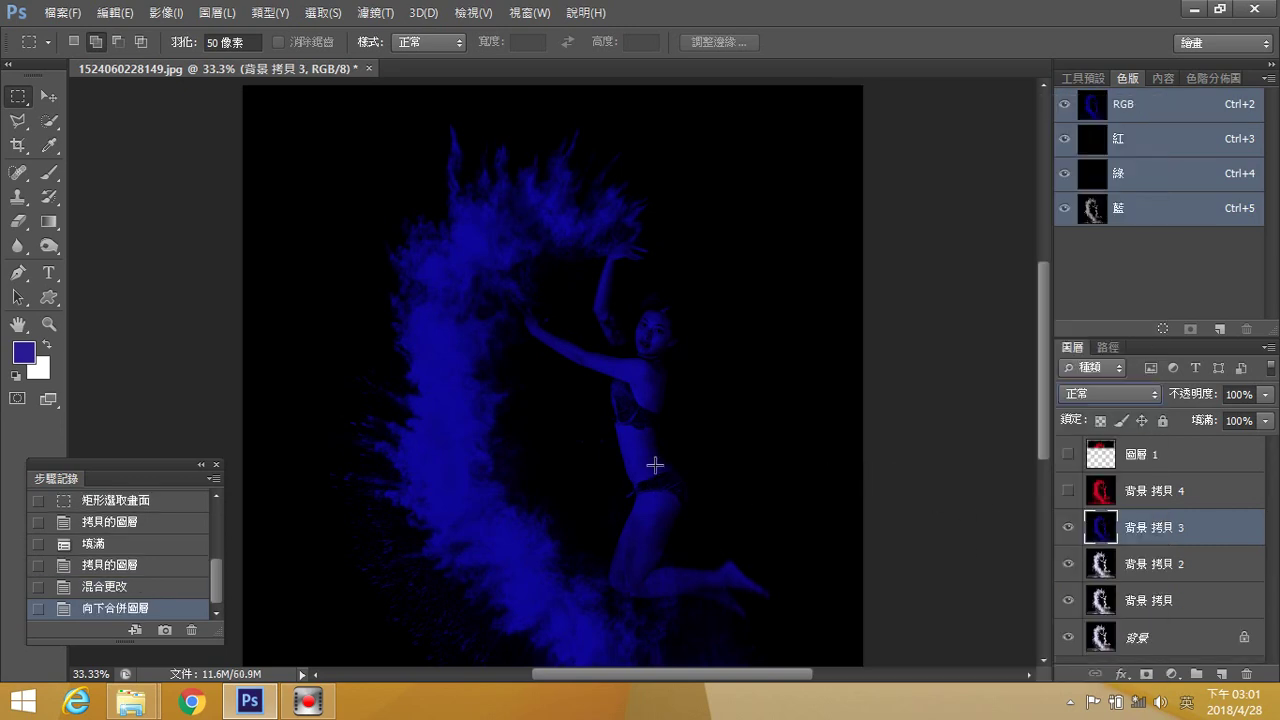
# - Show the 圖層 1 layer and select a full-width band just below the red powder with the rectangular marquee
pyautogui.click(19, 103)
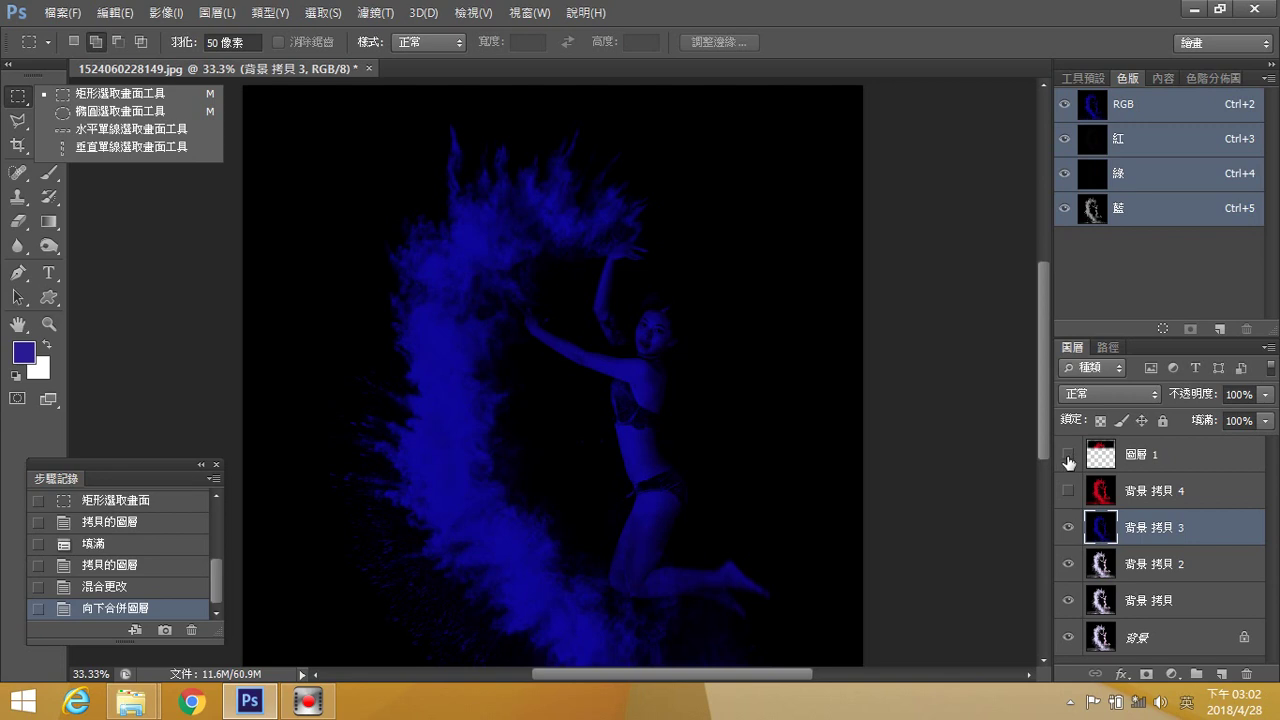
pyautogui.click(1068, 458)
pyautogui.moveTo(243, 273); pyautogui.dragTo(889, 431)
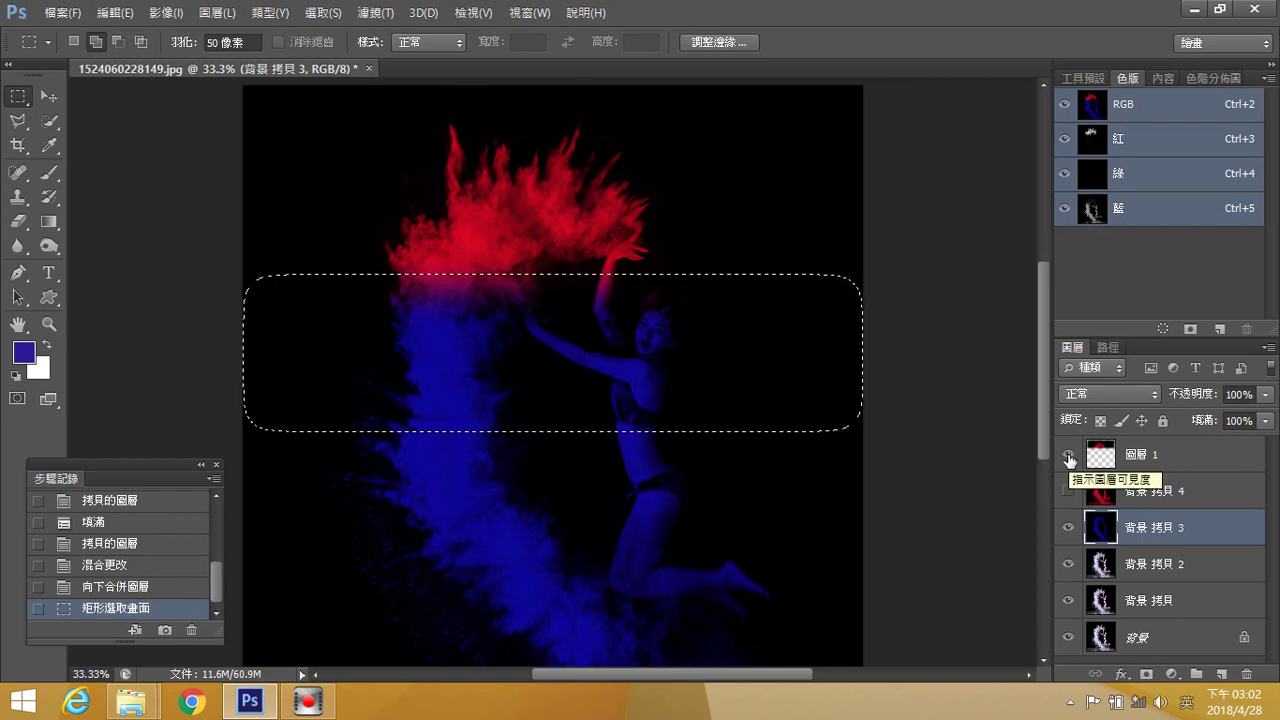
# - Copy the selected blue band to a new layer and hide the 背景 拷貝 3 layer
pyautogui.hotkey('ctrl', 'j')
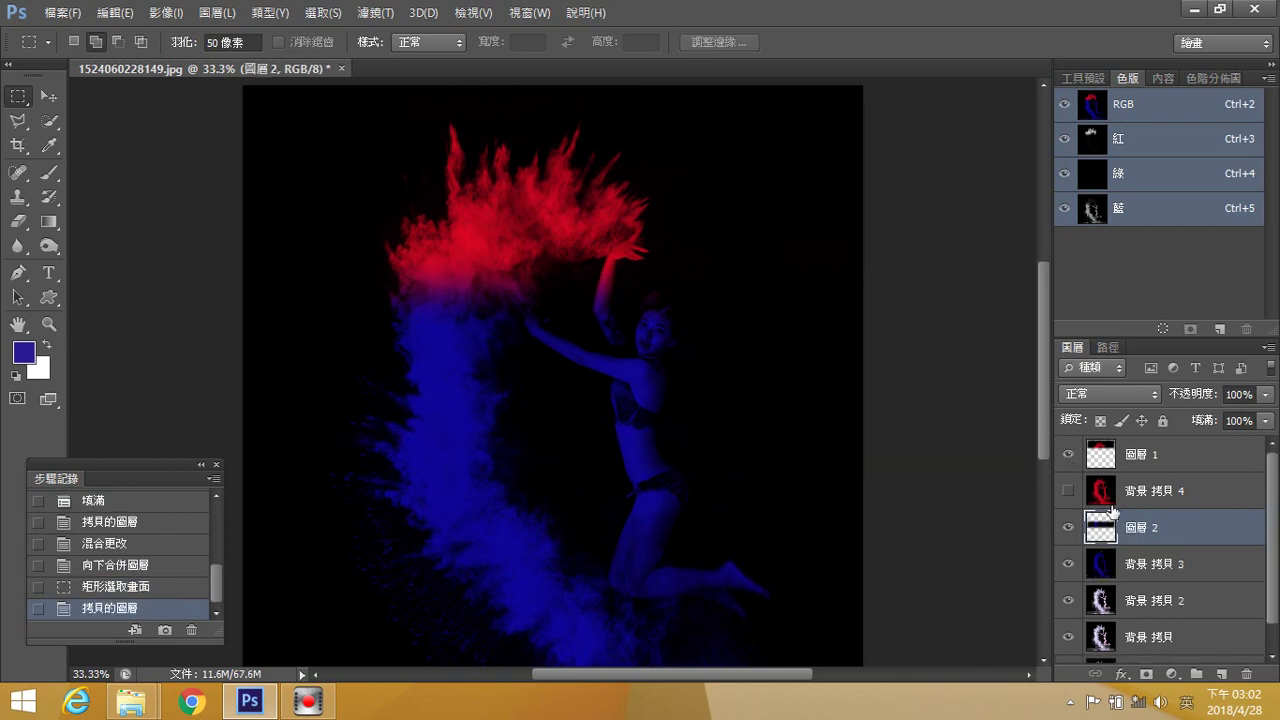
pyautogui.click(1067, 566)
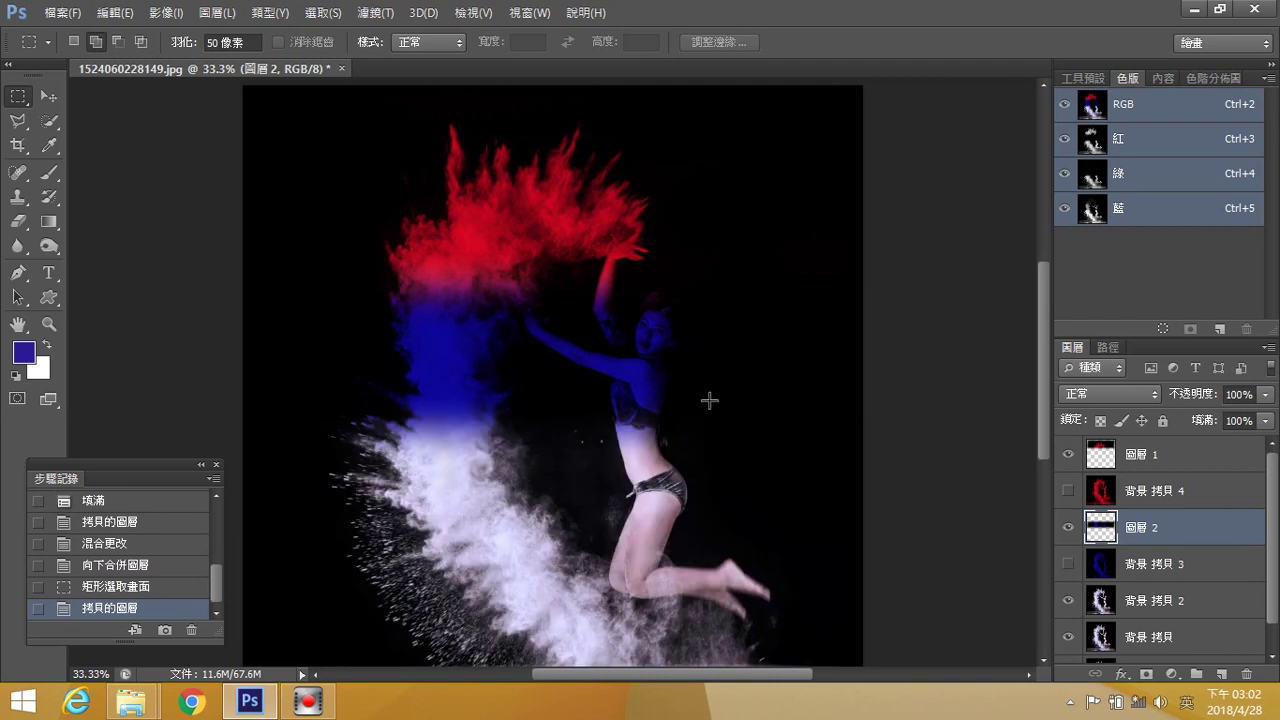
# - Make the 背景 拷貝 2 layer active and set the foreground colour to purple
pyautogui.scroll(-3, 705, 400)
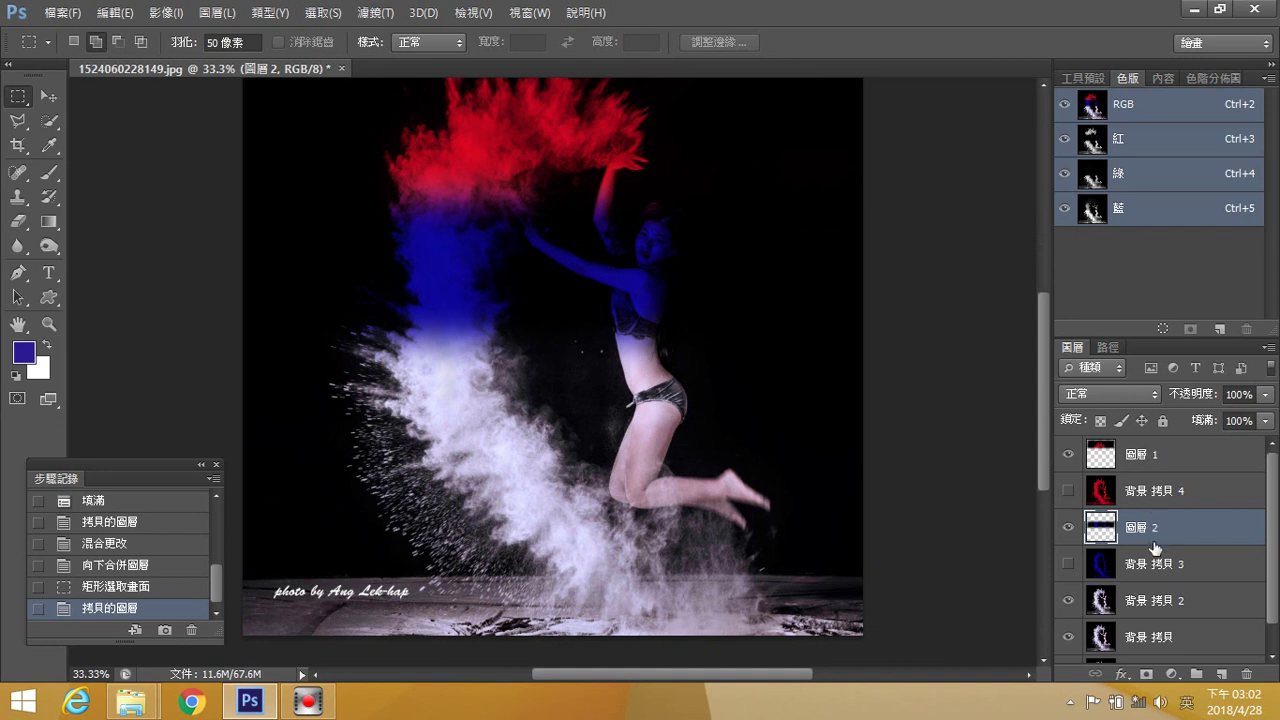
pyautogui.click(1137, 600)
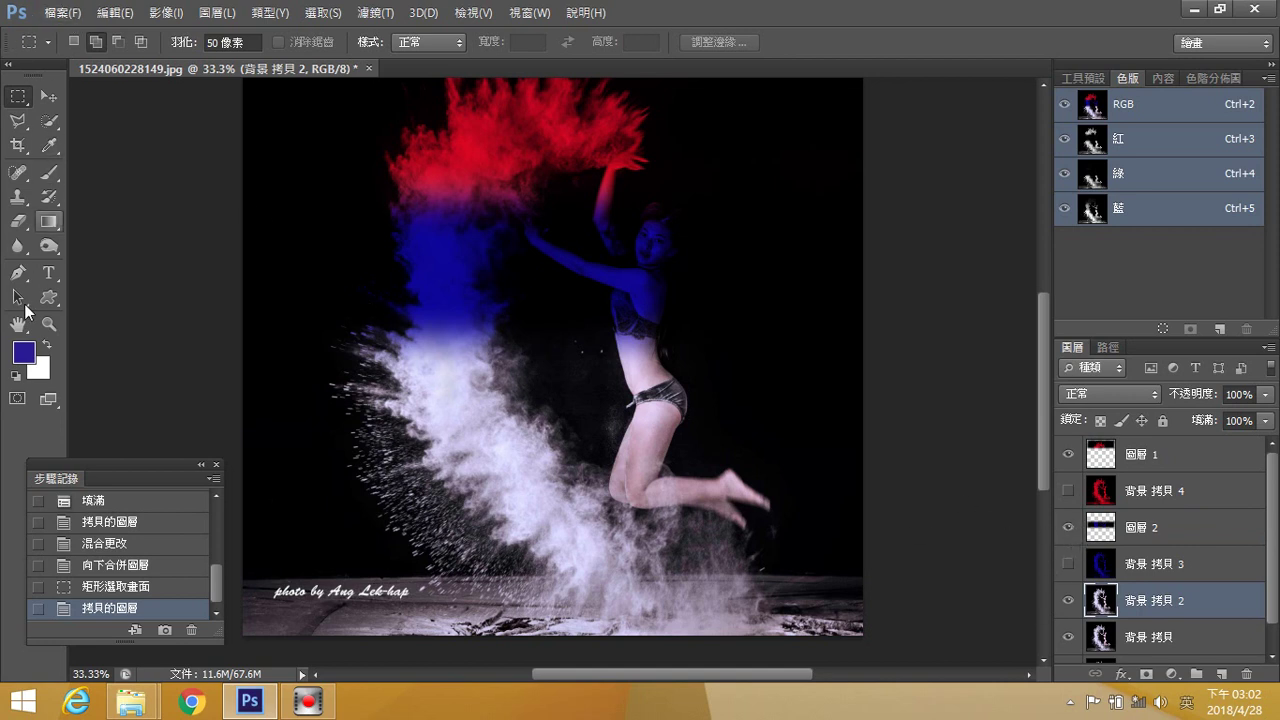
pyautogui.click(25, 352)
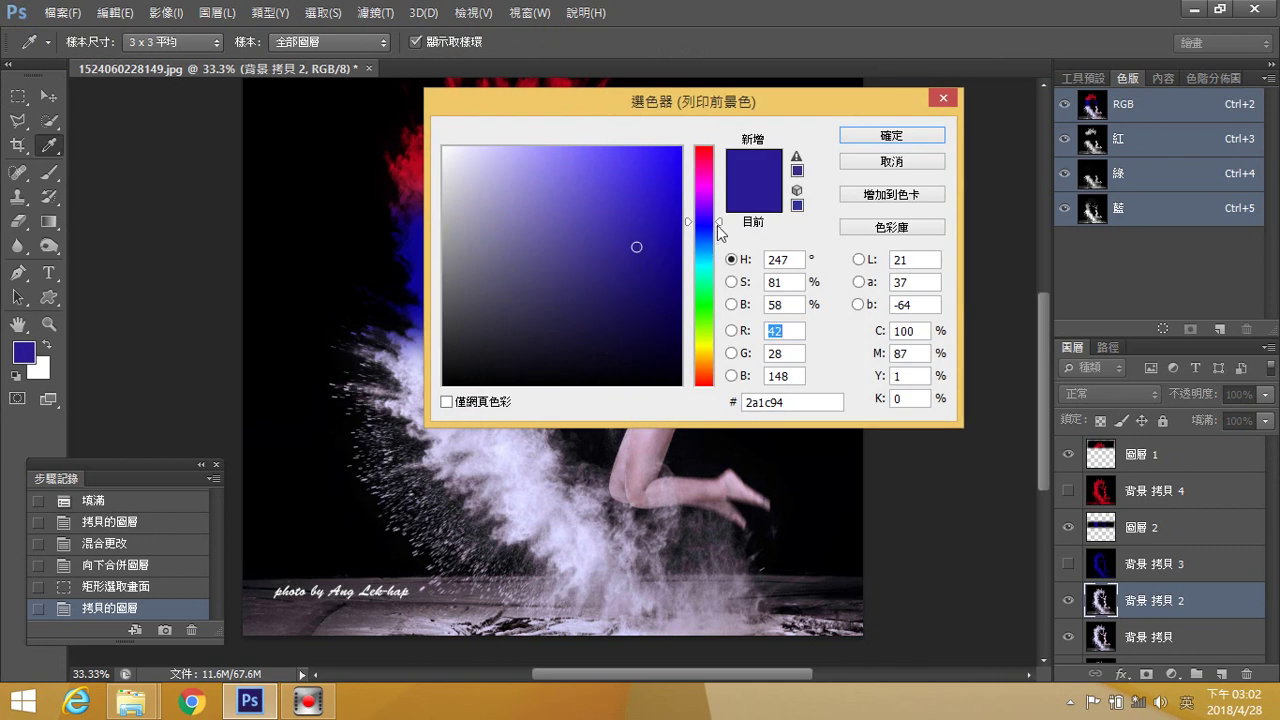
pyautogui.moveTo(720, 222); pyautogui.dragTo(720, 187)
pyautogui.moveTo(637, 249)
pyautogui.mouseDown()
pyautogui.moveTo(659, 246)
pyautogui.moveTo(647, 244)
pyautogui.mouseUp()
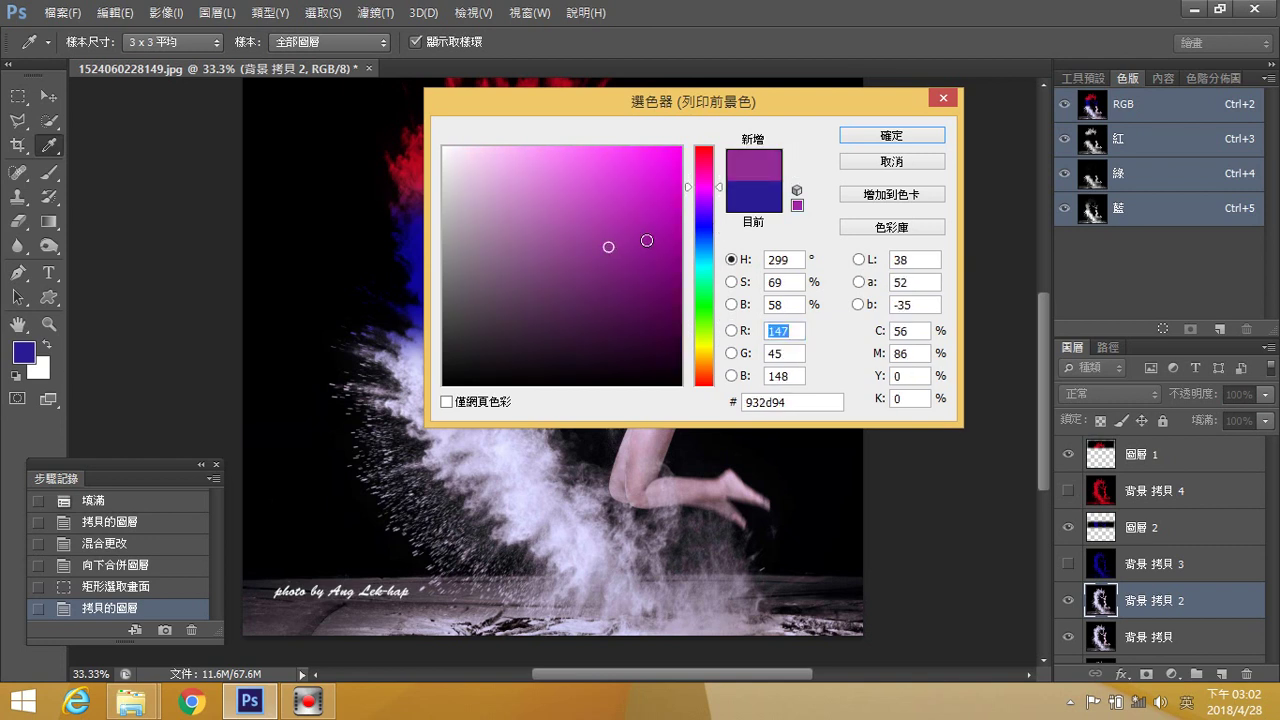
pyautogui.click(864, 135)
pyautogui.press('m')
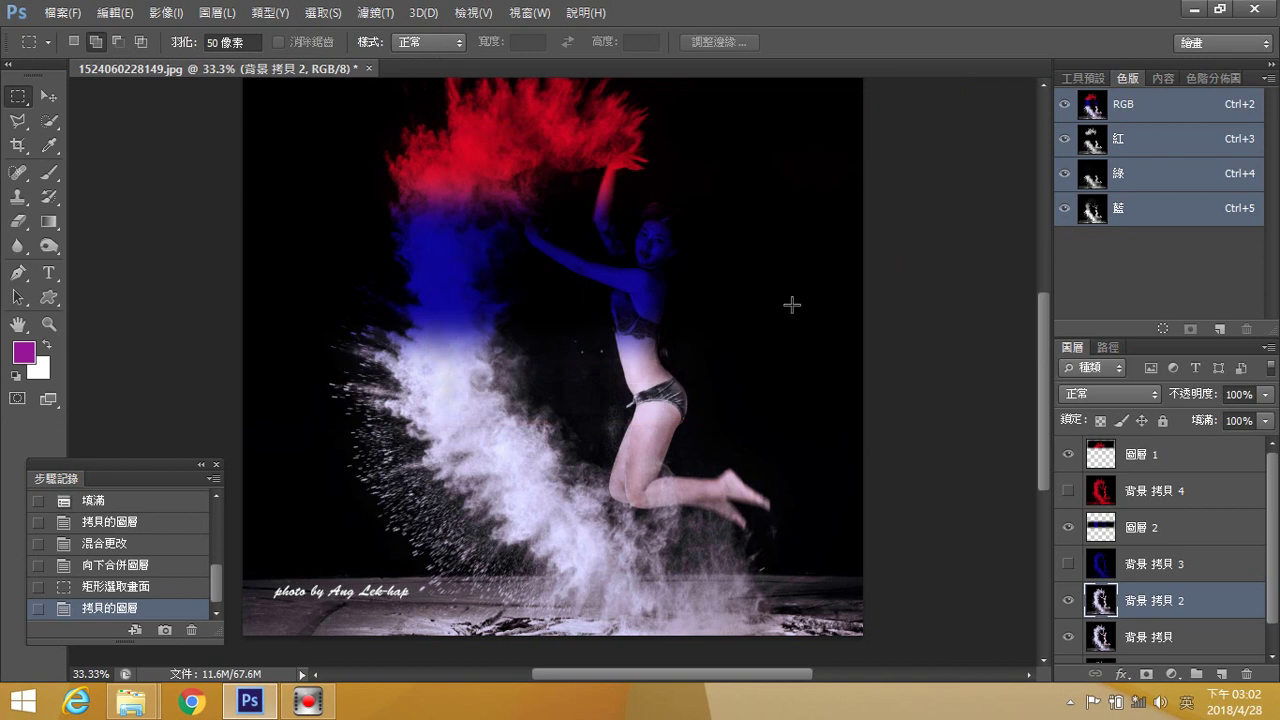
# - Fill the 背景 拷貝 2 layer with the purple foreground colour in Multiply (色彩增值) mode at 100% opacity
pyautogui.click(115, 12)
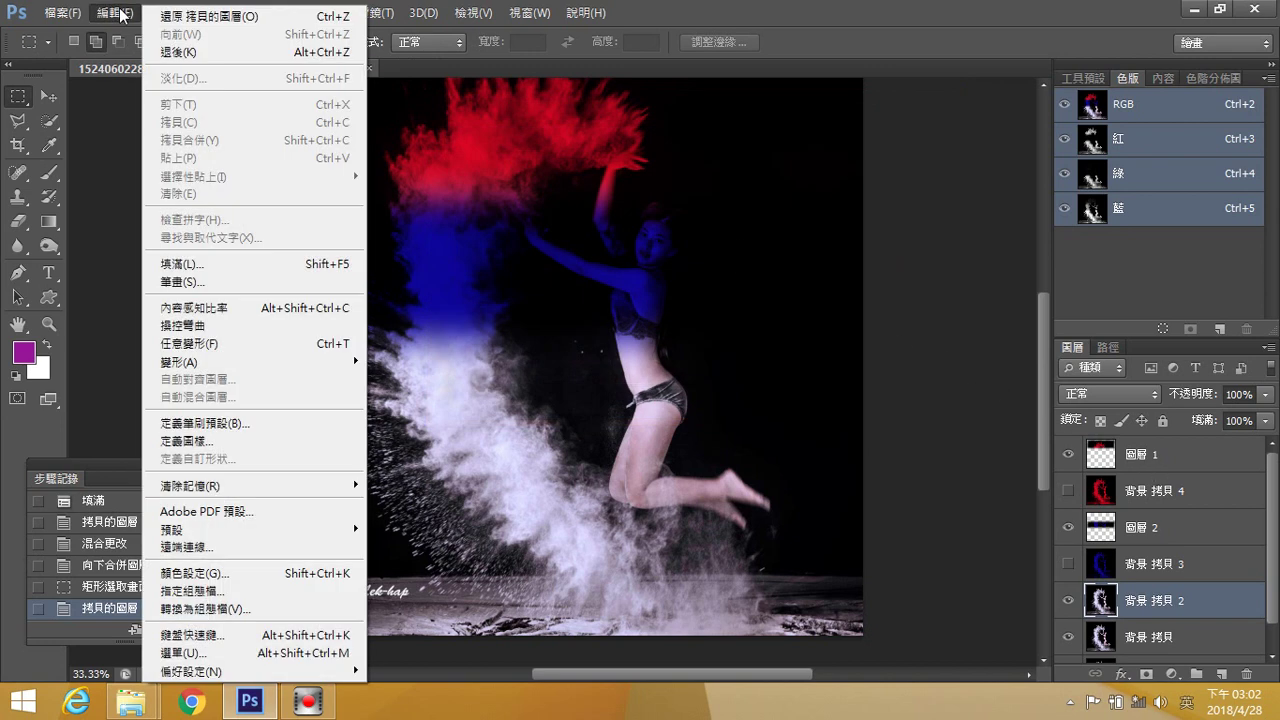
pyautogui.click(212, 267)
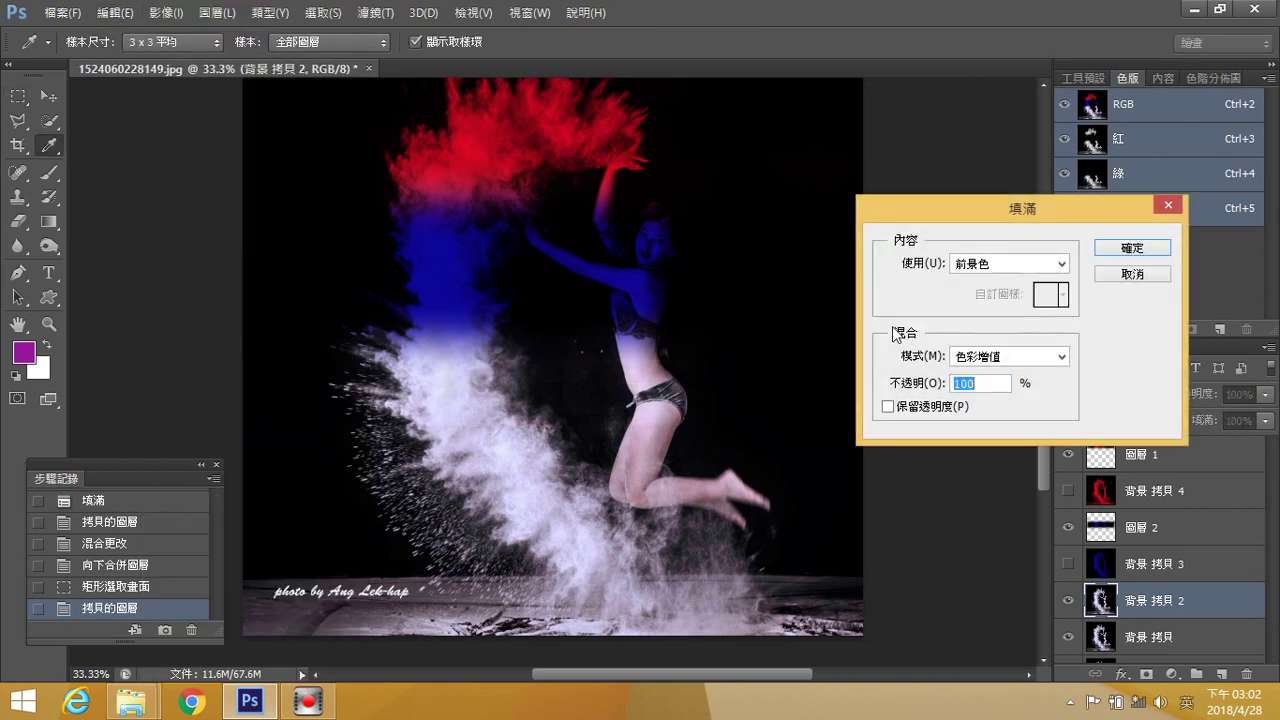
pyautogui.click(1123, 251)
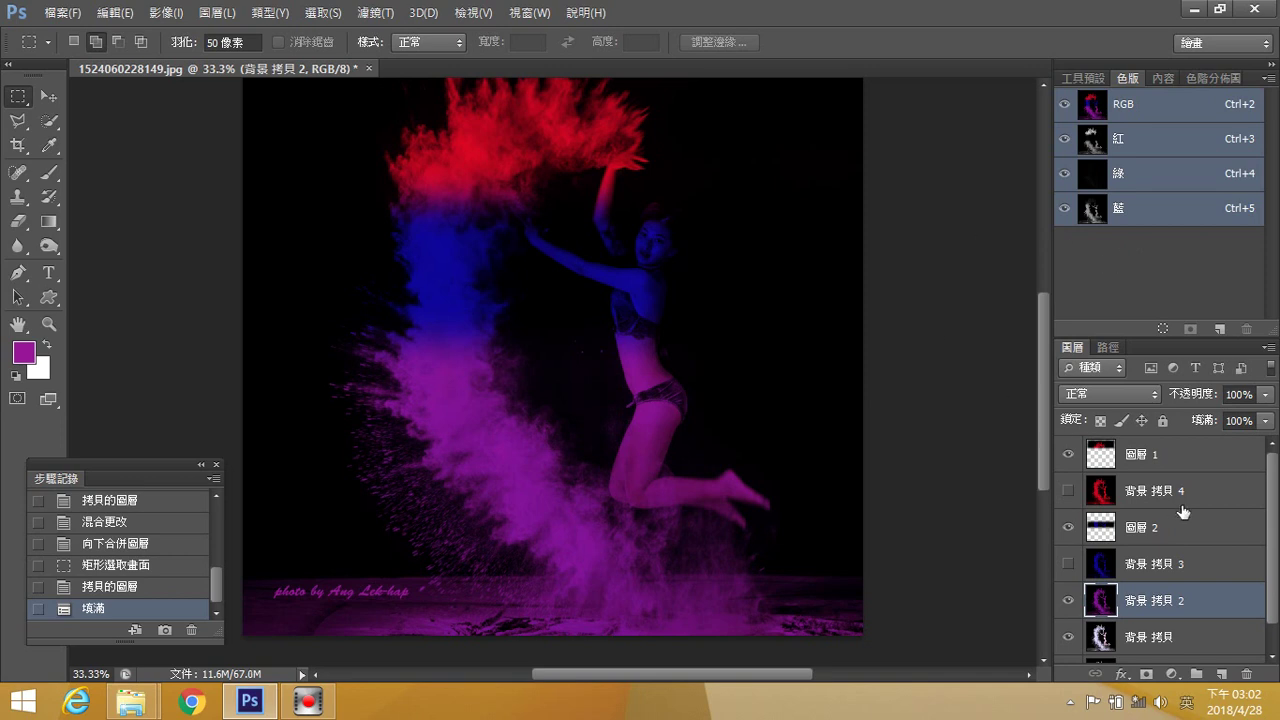
# - Duplicate the purple 背景 拷貝 2 layer and set the copy's blend mode to Soft Light (柔光)
pyautogui.scroll(-1, 1276, 535)
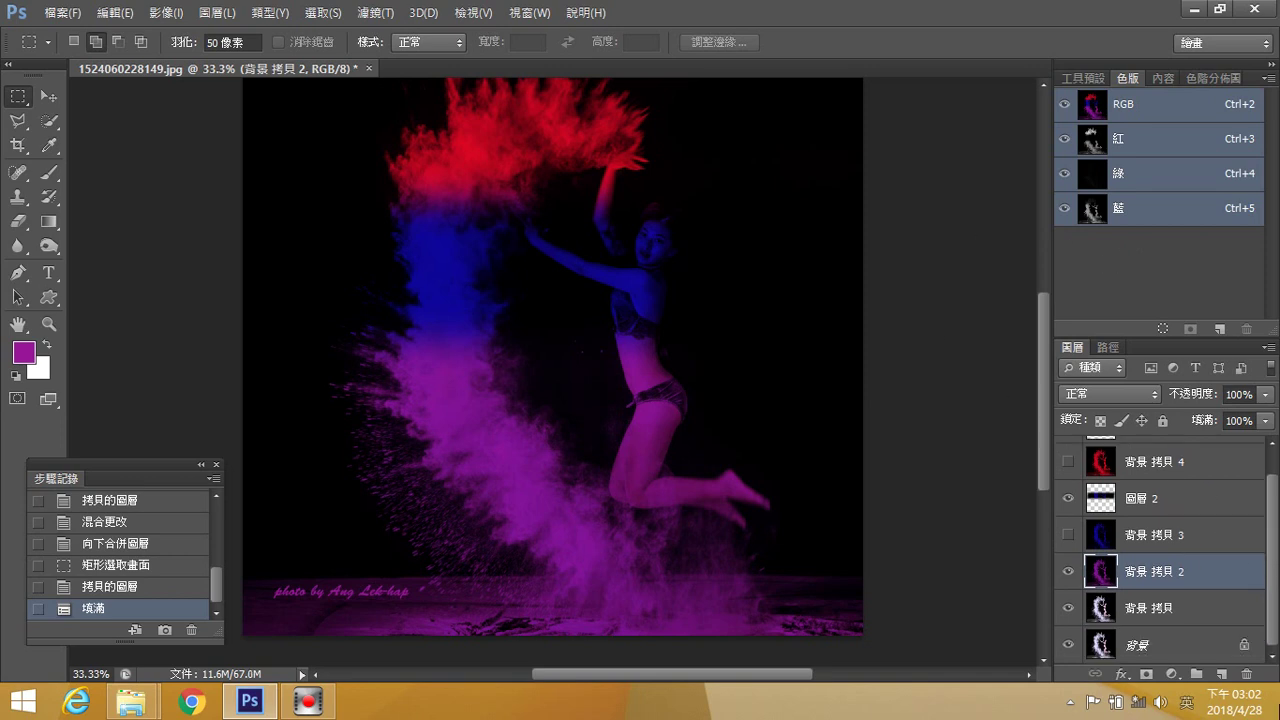
pyautogui.moveTo(1208, 583); pyautogui.dragTo(1222, 675)
pyautogui.click(1149, 396)
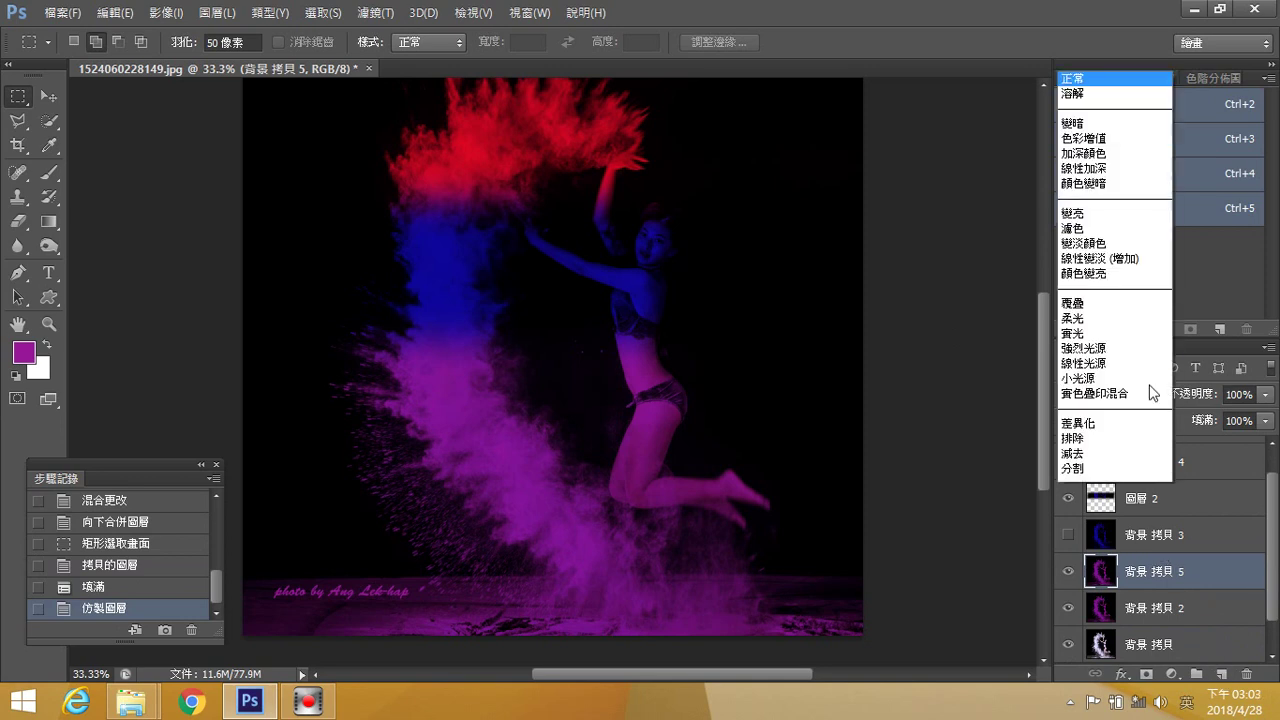
pyautogui.click(1132, 246)
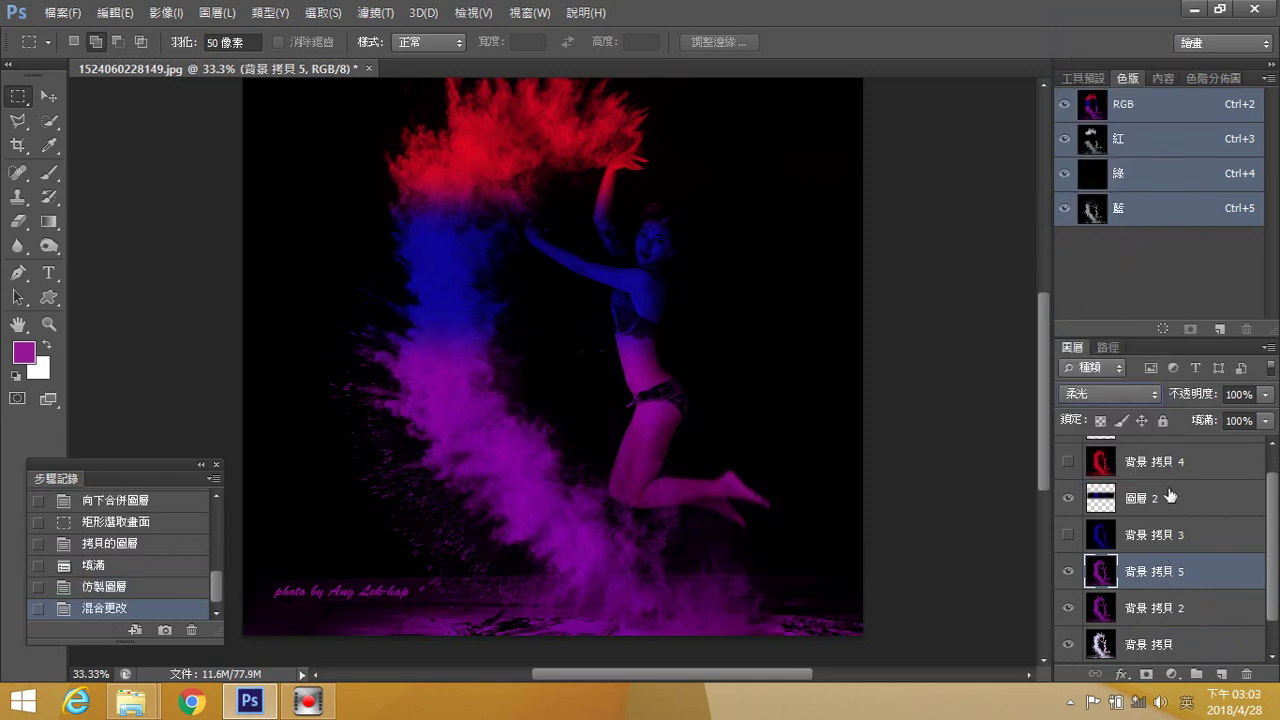
# - Try the Vivid Light (強烈光源) and Hard Light (實光) blend modes on the purple copy, then return it to Soft Light (柔光)
pyautogui.click(1153, 395)
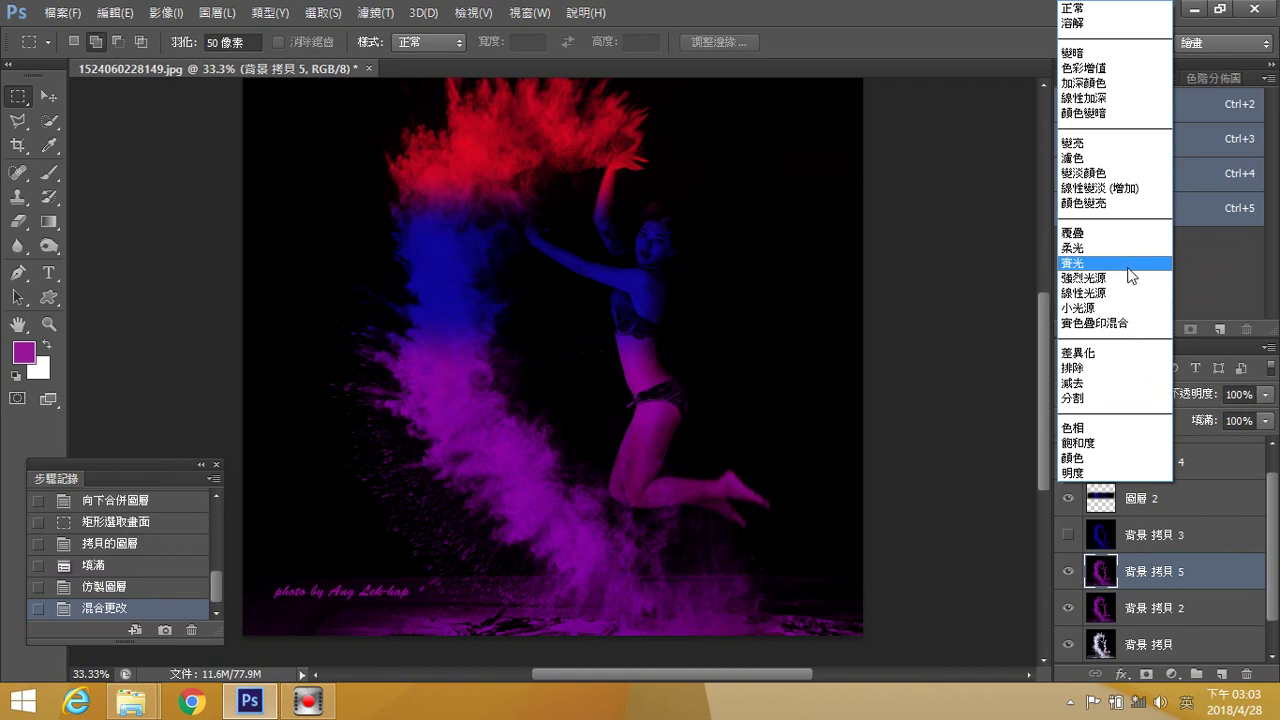
pyautogui.click(1132, 279)
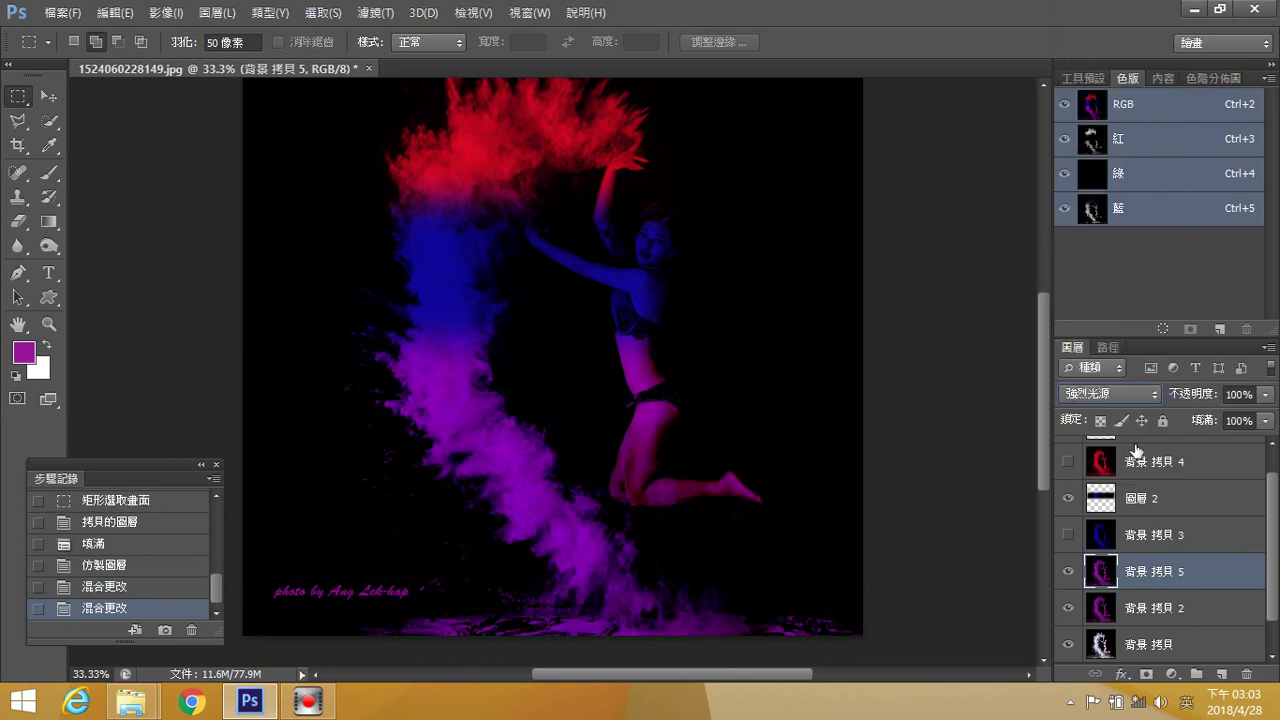
pyautogui.click(1154, 392)
pyautogui.click(1131, 265)
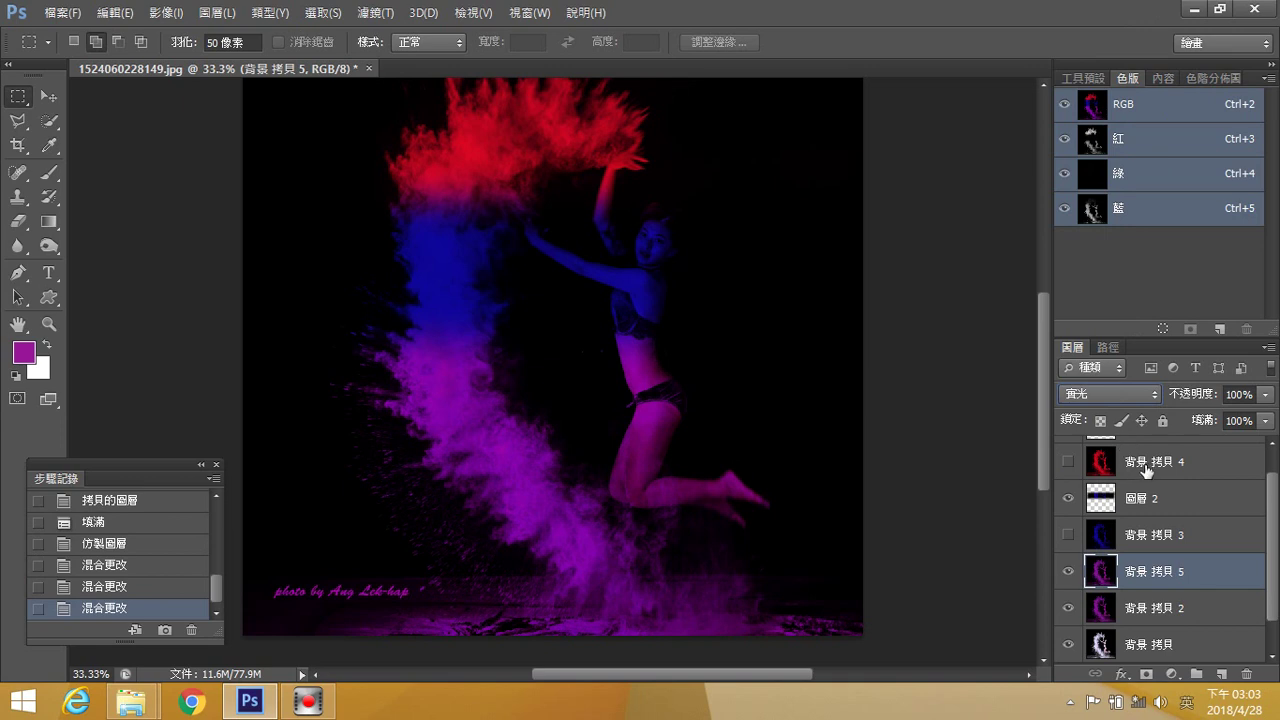
pyautogui.click(1157, 394)
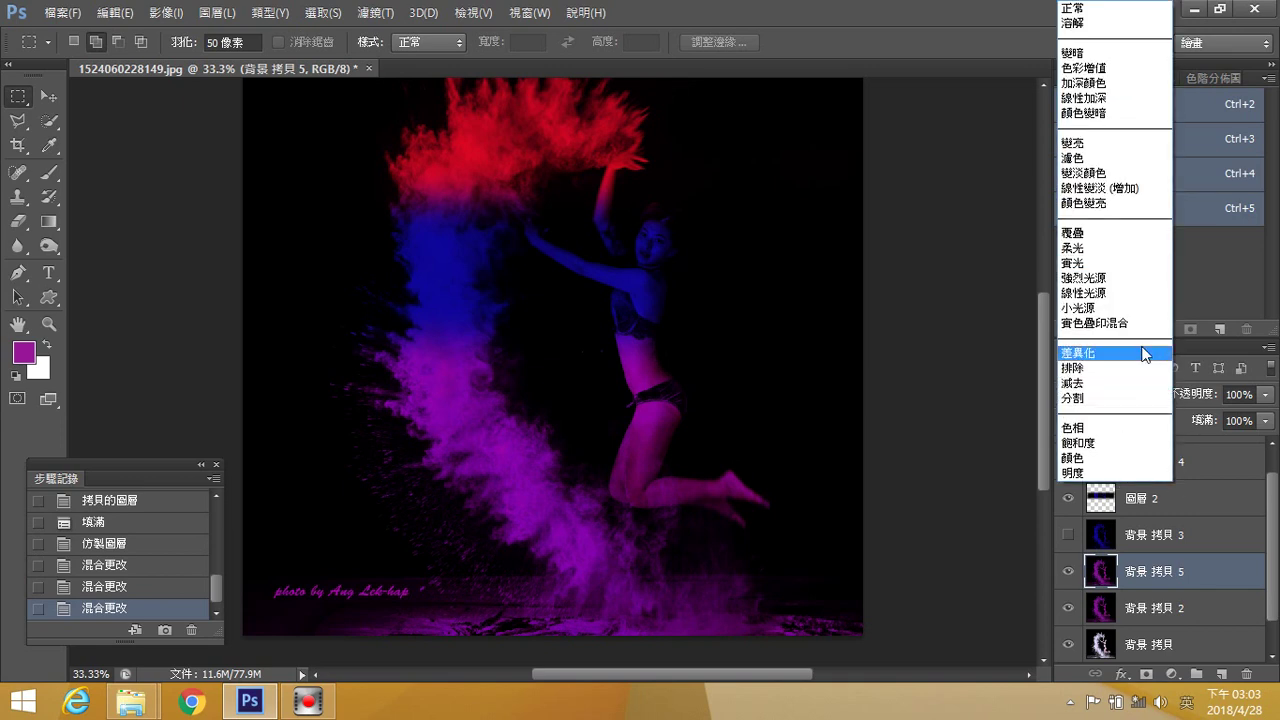
pyautogui.click(1137, 248)
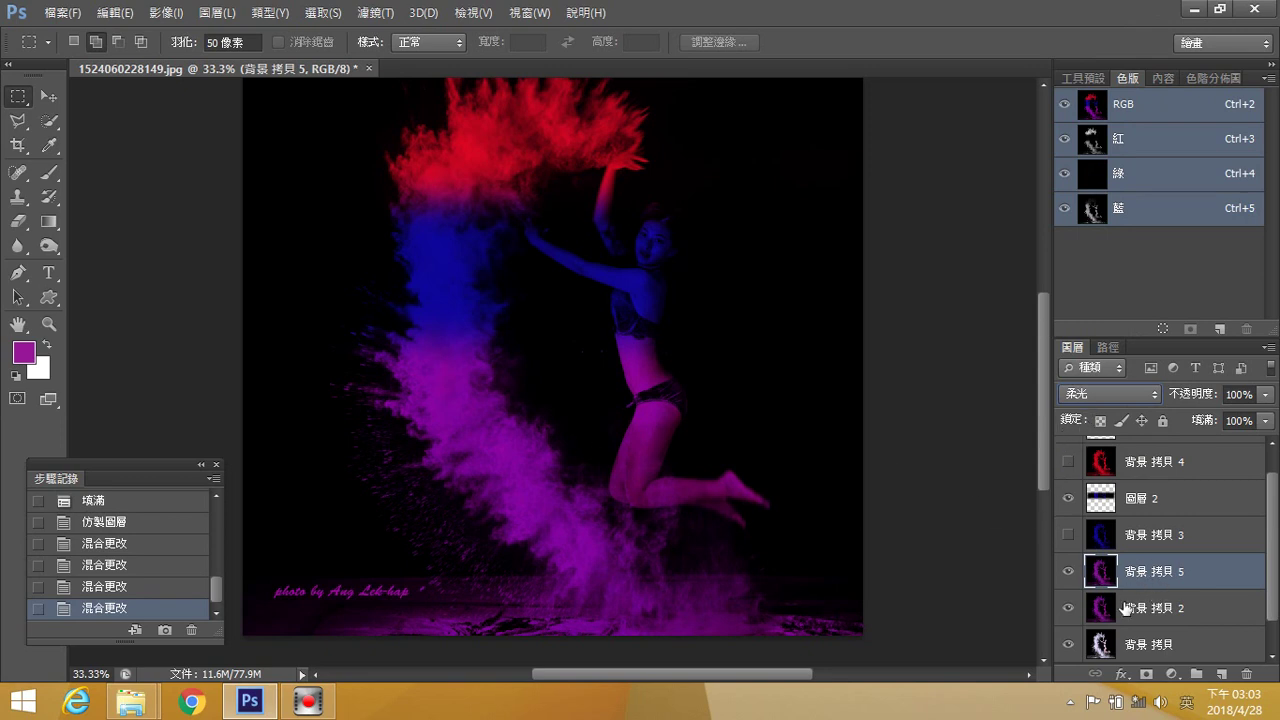
# - Merge the Soft Light copy down into the 背景 拷貝 2 layer
pyautogui.rightClick(1148, 582)
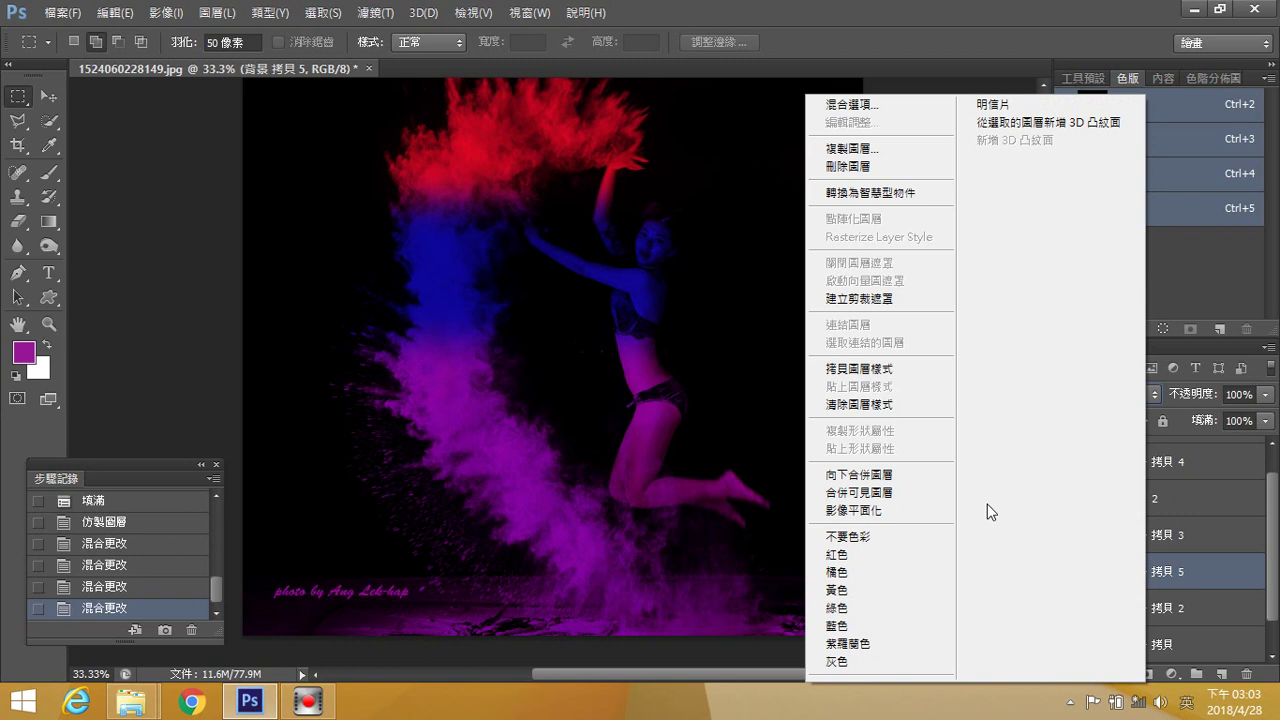
pyautogui.click(894, 475)
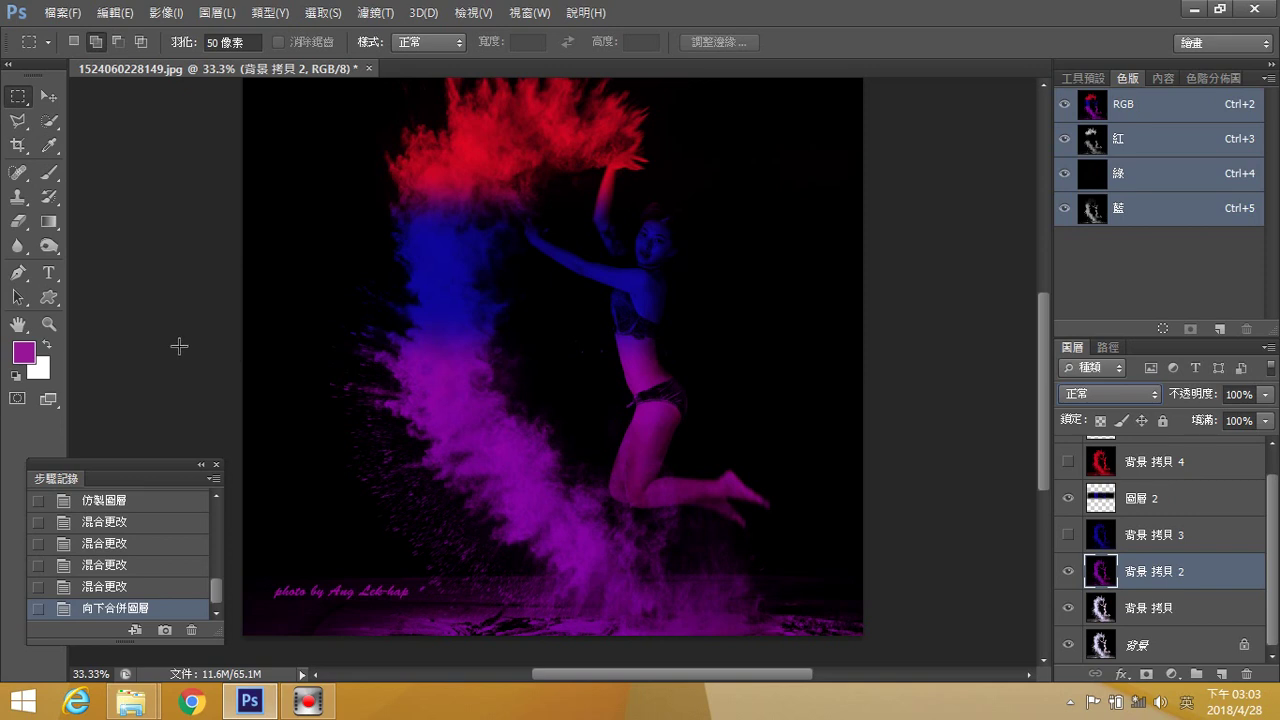
# - Copy a full-width feathered band of the purple layer, just below the blue powder, to a new layer and hide 背景 拷貝 2
pyautogui.moveTo(183, 345); pyautogui.dragTo(916, 450)
pyautogui.hotkey('ctrl', 'j')
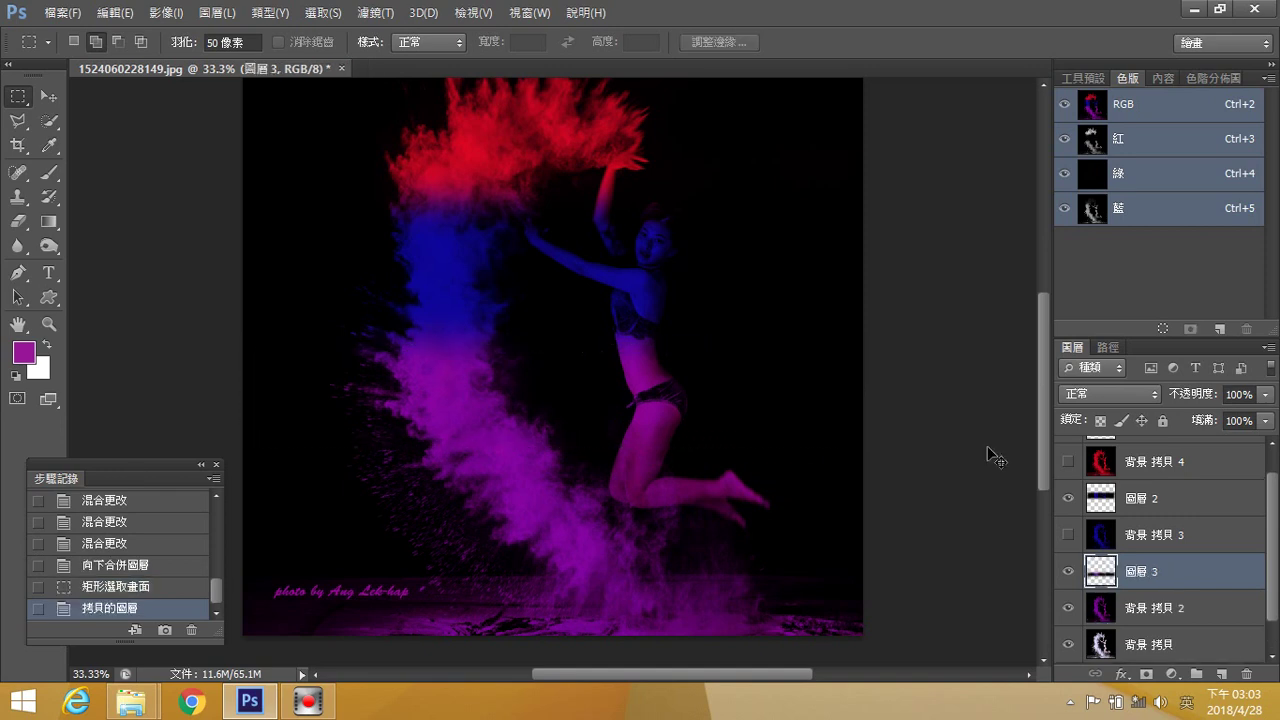
pyautogui.click(1068, 607)
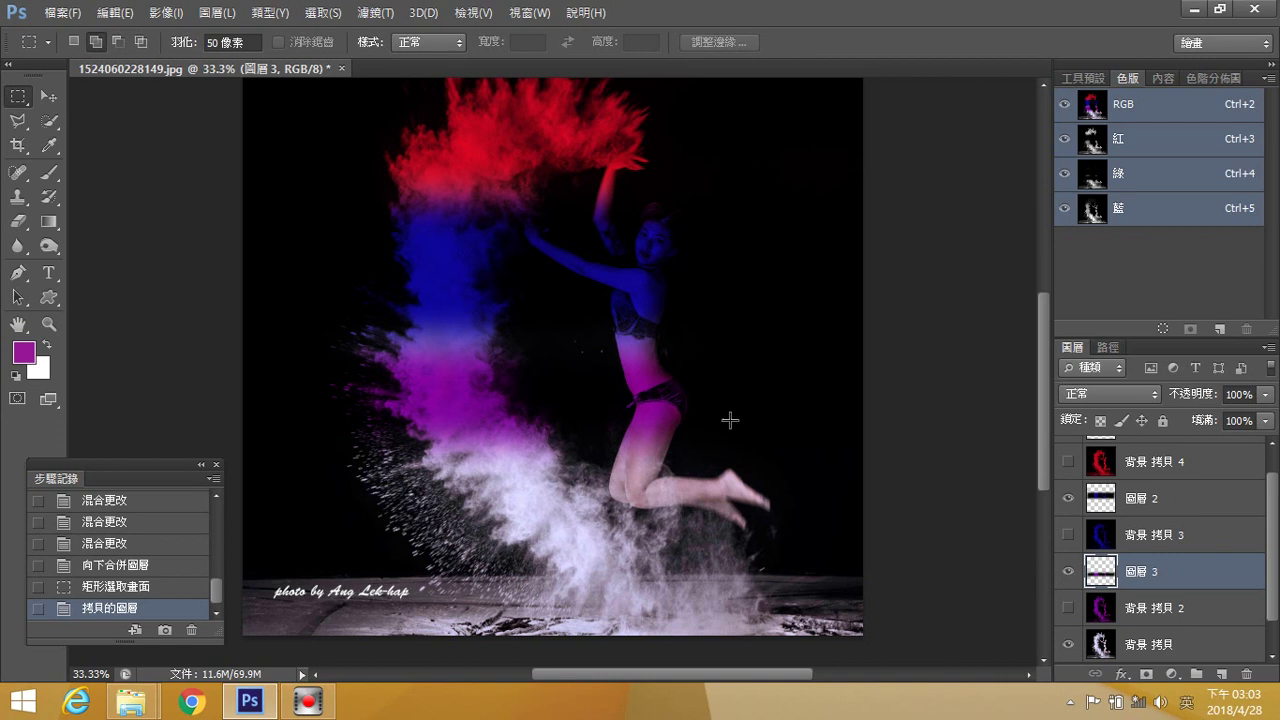
# - Make the 背景 拷貝 layer active
pyautogui.scroll(-2, 776, 430)
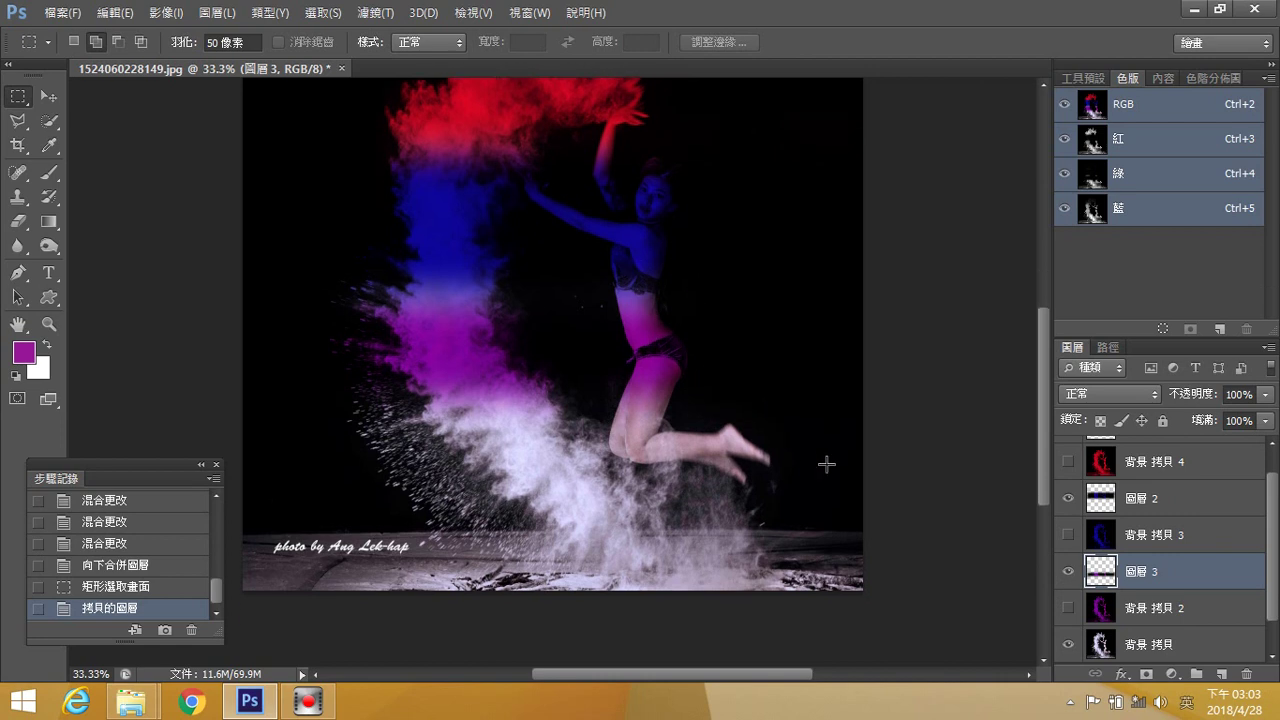
pyautogui.scroll(-1, 1123, 603)
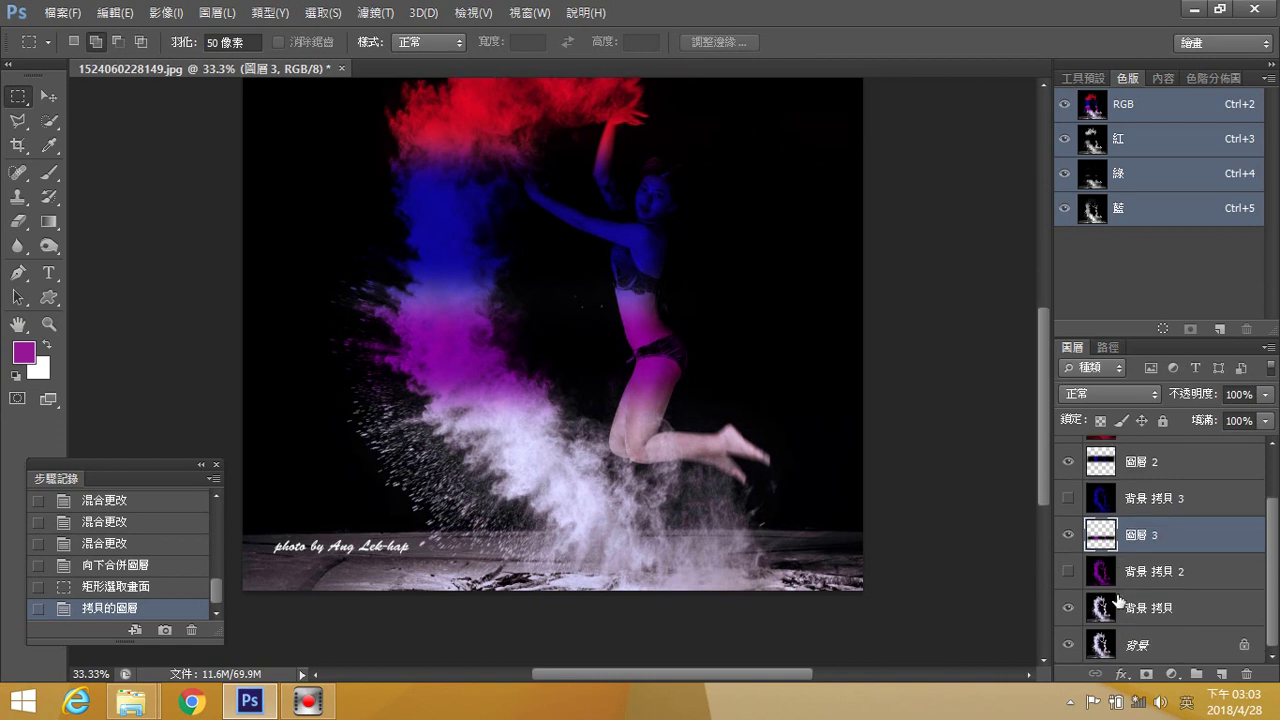
pyautogui.scroll(1, 1103, 589)
pyautogui.scroll(-1, 1103, 589)
pyautogui.click(1130, 606)
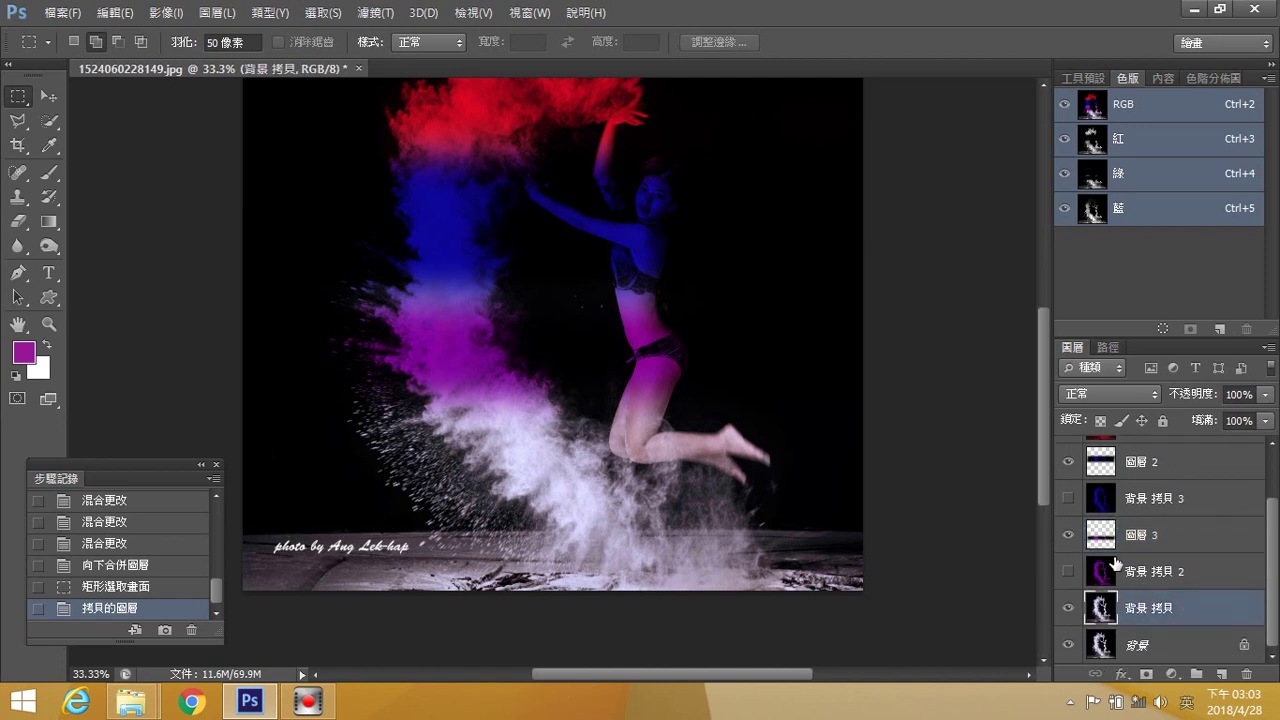
# - Hide the colour band layers 圖層 3, 圖層 2 and 圖層 1
pyautogui.click(1071, 536)
pyautogui.click(1069, 461)
pyautogui.scroll(1, 1078, 462)
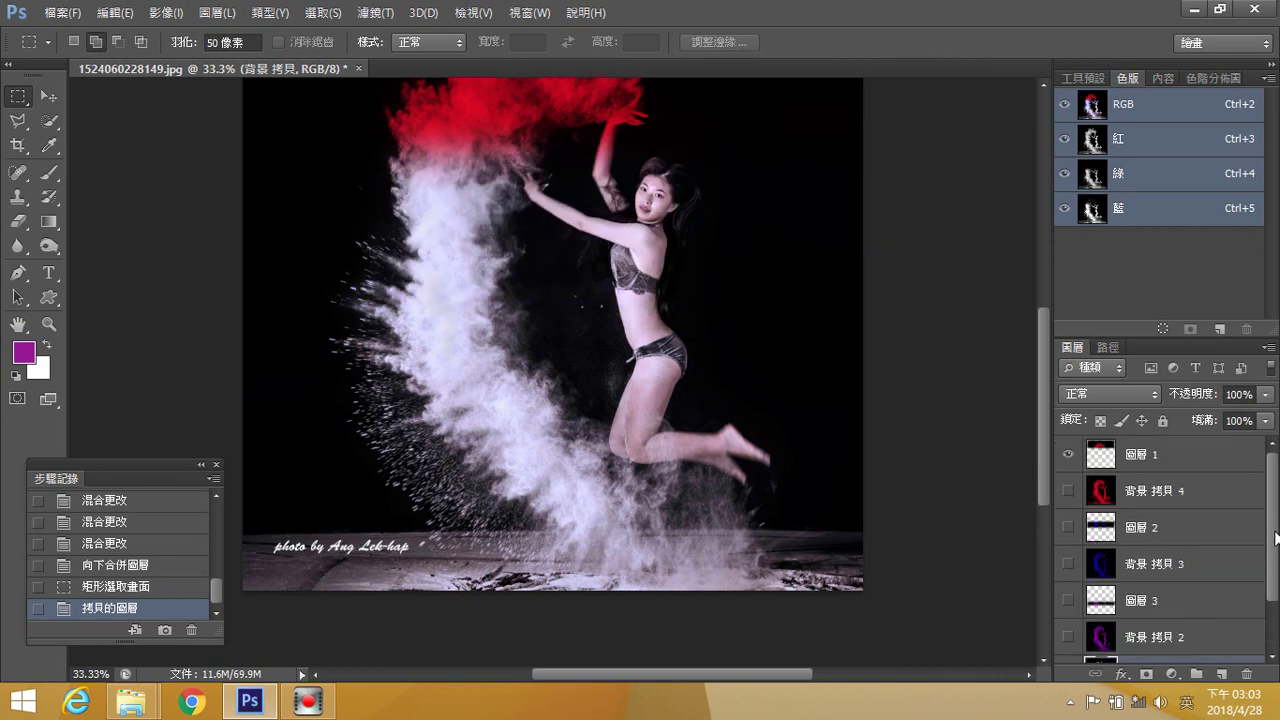
pyautogui.click(1068, 455)
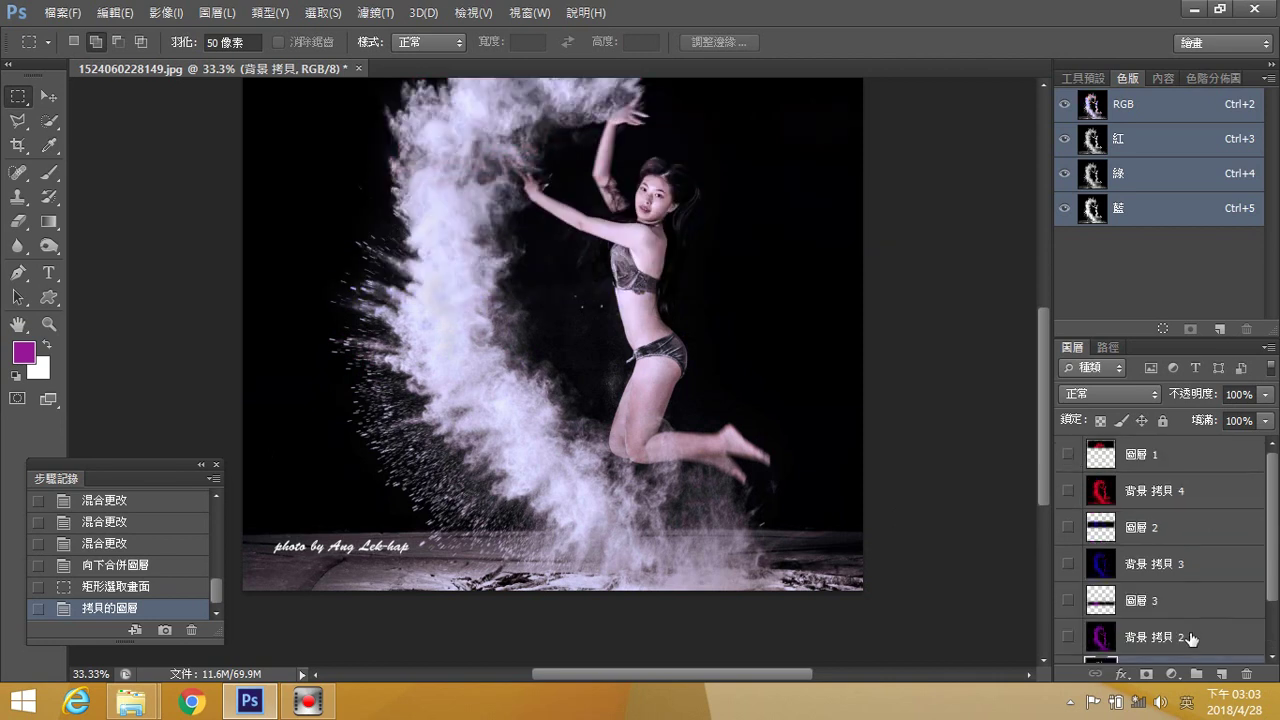
# - Set the foreground colour to bright yellow, #f8f50a
pyautogui.moveTo(1275, 590); pyautogui.dragTo(1275, 640)
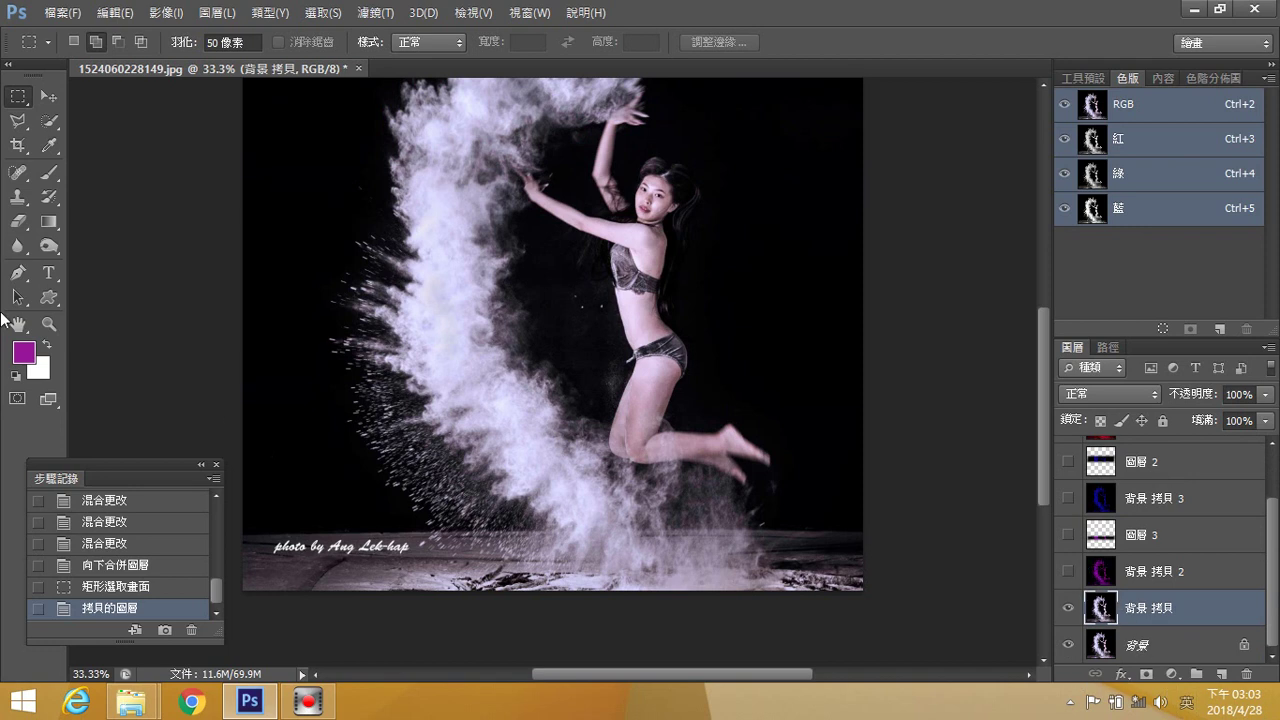
pyautogui.click(24, 352)
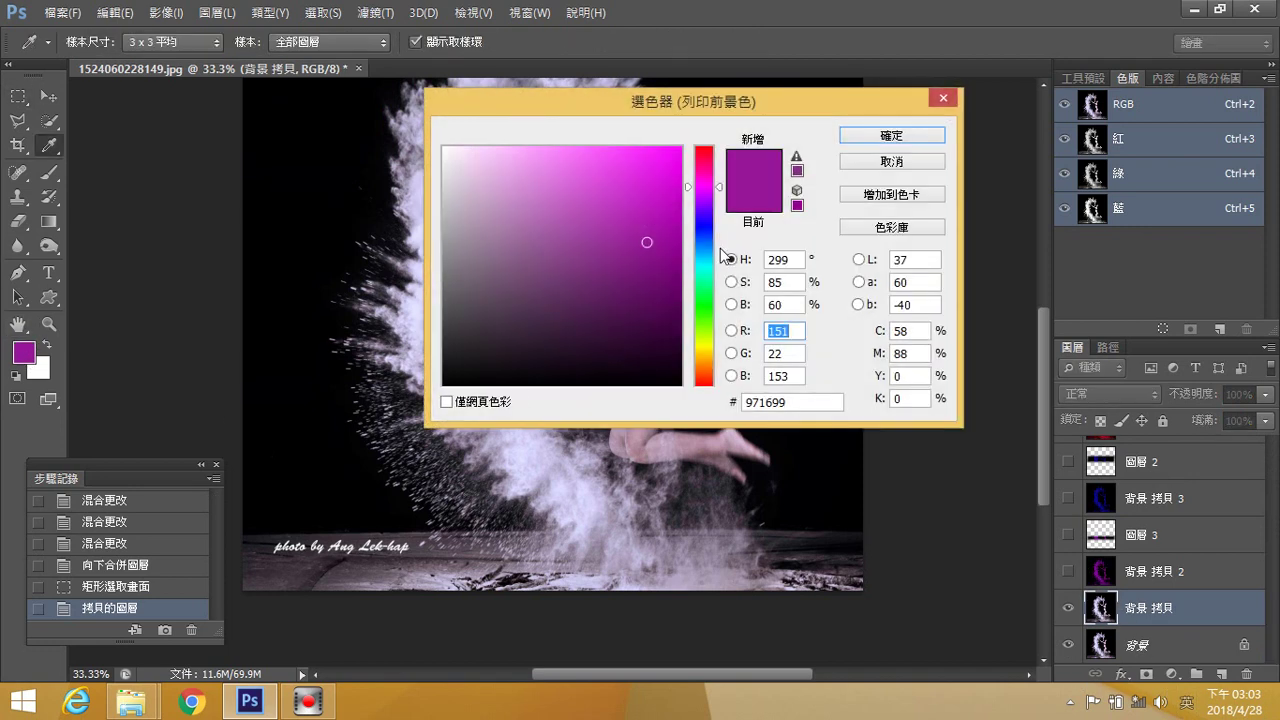
pyautogui.moveTo(720, 205); pyautogui.dragTo(720, 347)
pyautogui.click(671, 153)
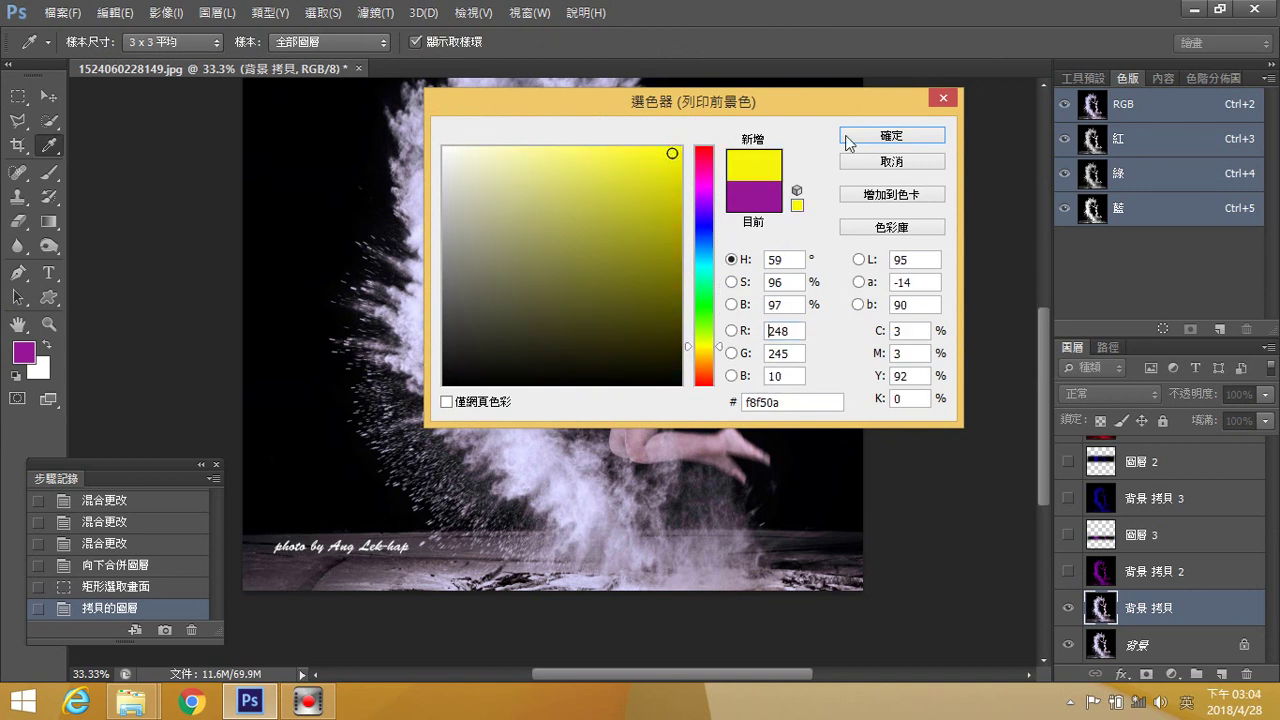
pyautogui.click(892, 135)
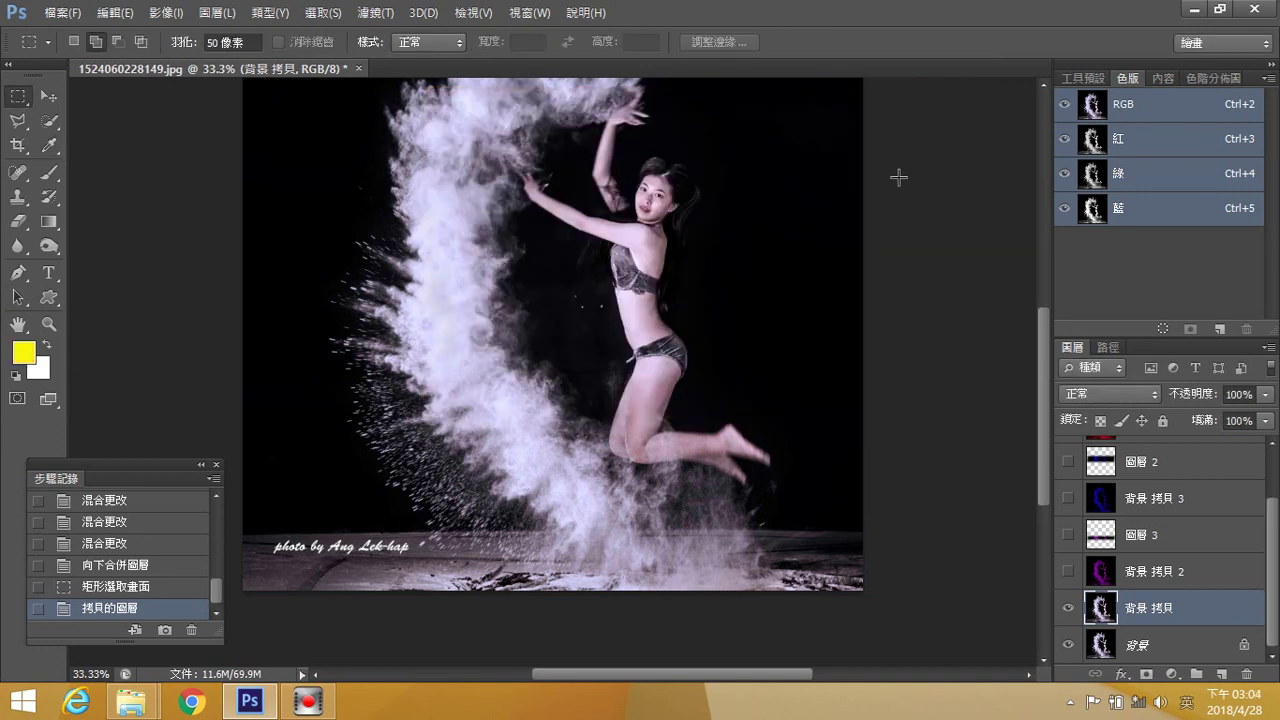
# - Fill the 背景 拷貝 layer with the yellow foreground colour in Multiply (色彩增值) mode at 100% opacity
pyautogui.click(133, 13)
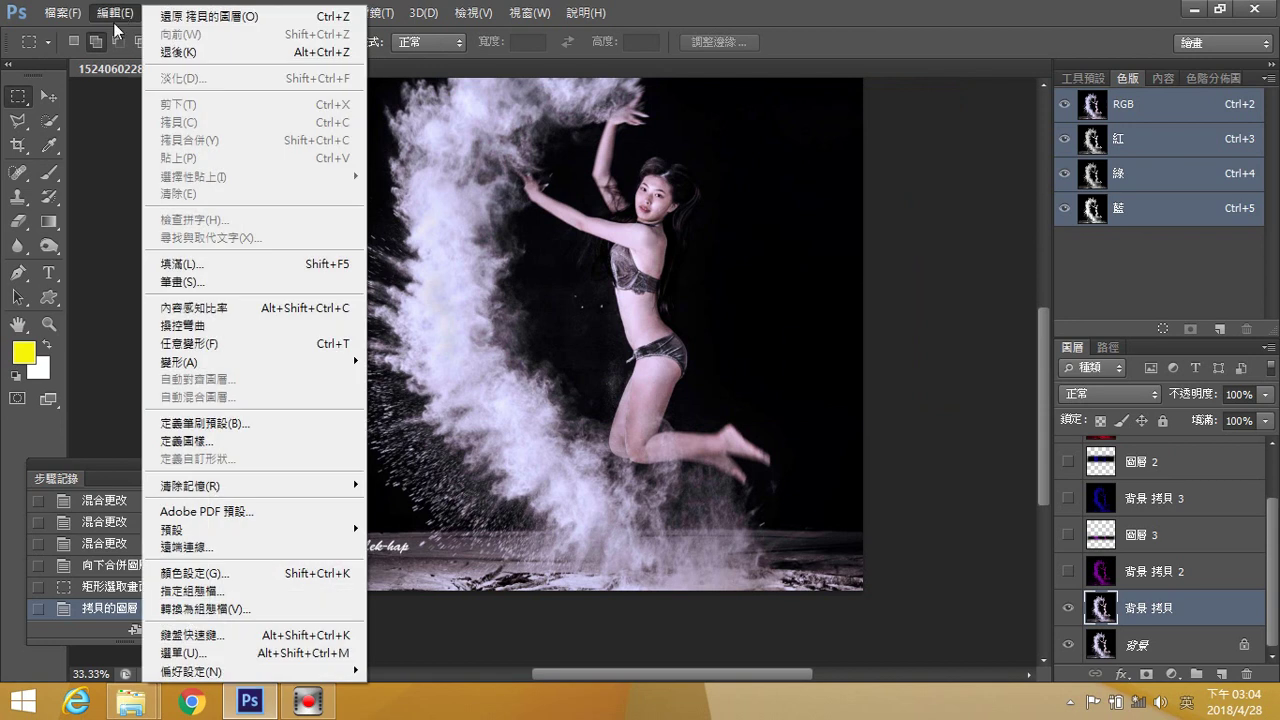
pyautogui.click(206, 266)
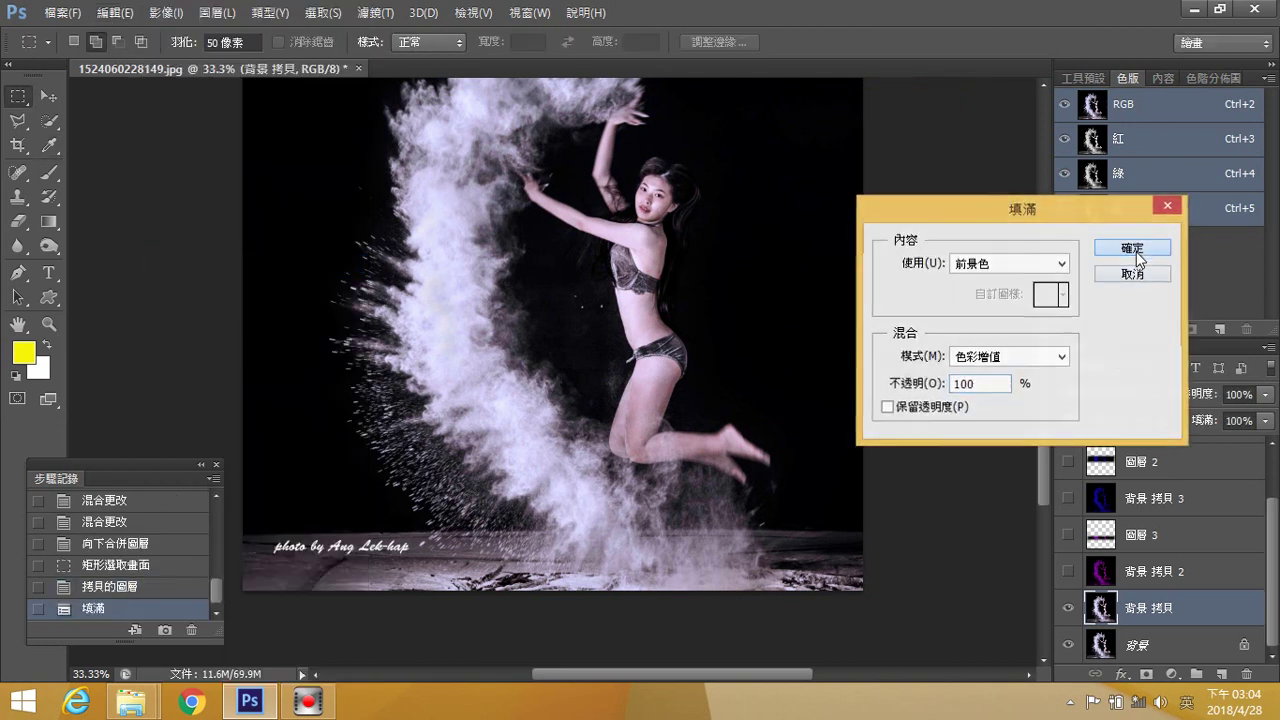
pyautogui.click(1139, 252)
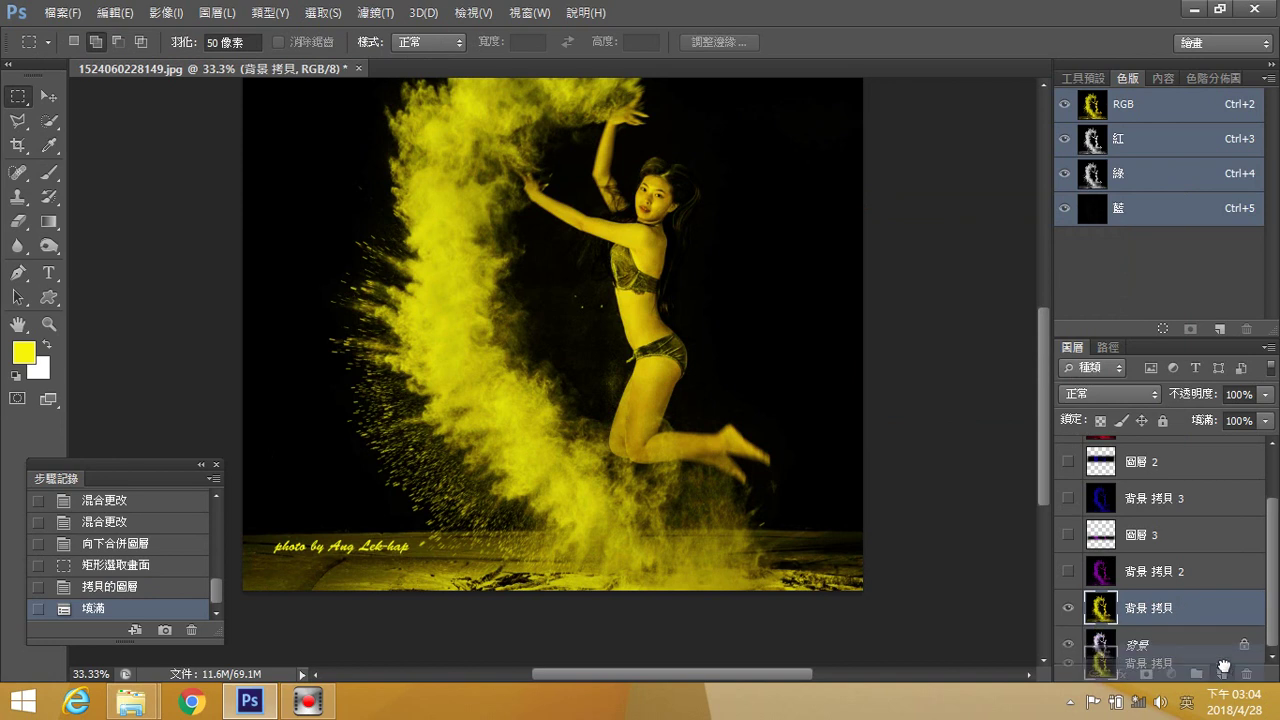
# - Duplicate the yellow 背景 拷貝 layer and set the duplicate's blend mode to Soft Light (柔光)
pyautogui.moveTo(1218, 622); pyautogui.dragTo(1221, 675)
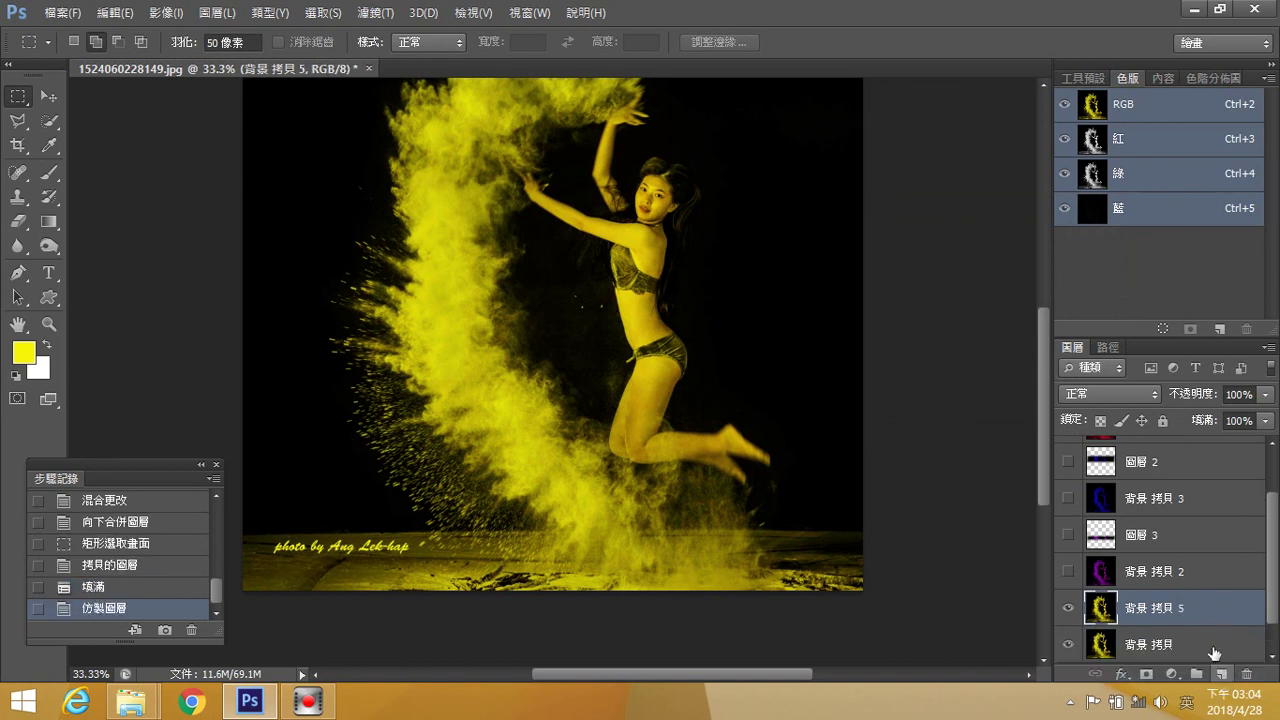
pyautogui.click(1149, 393)
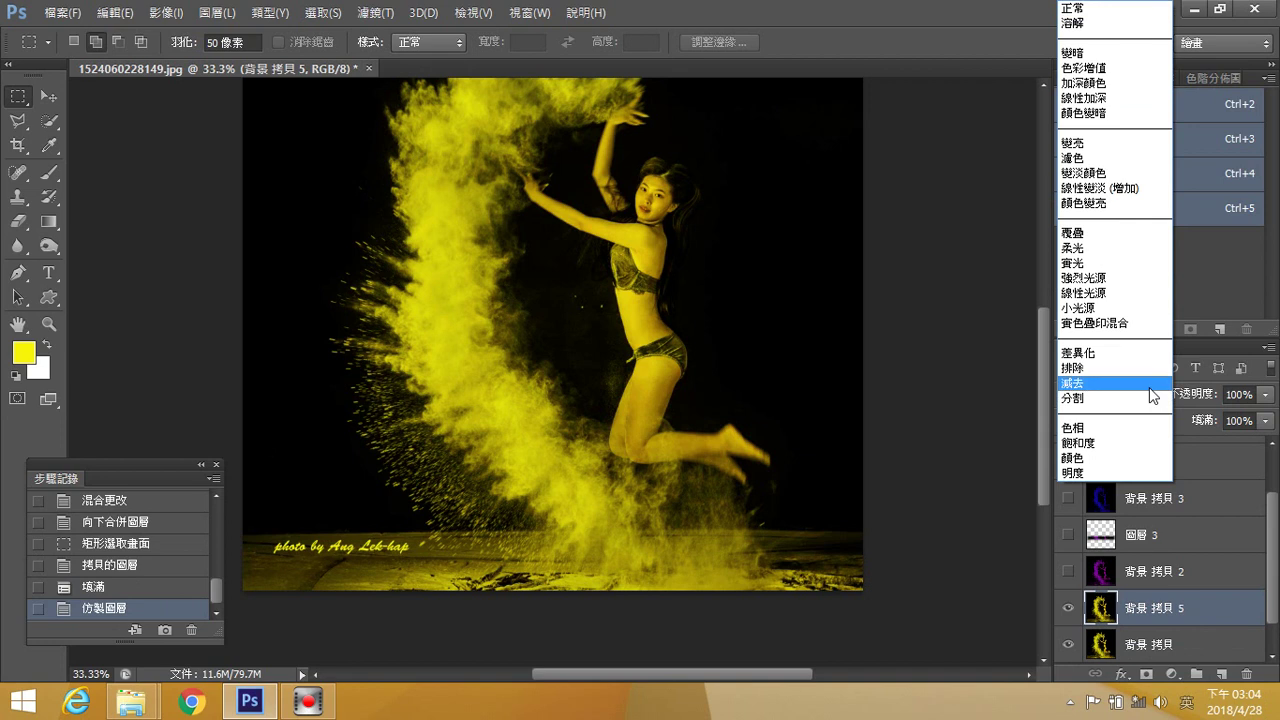
pyautogui.click(1134, 248)
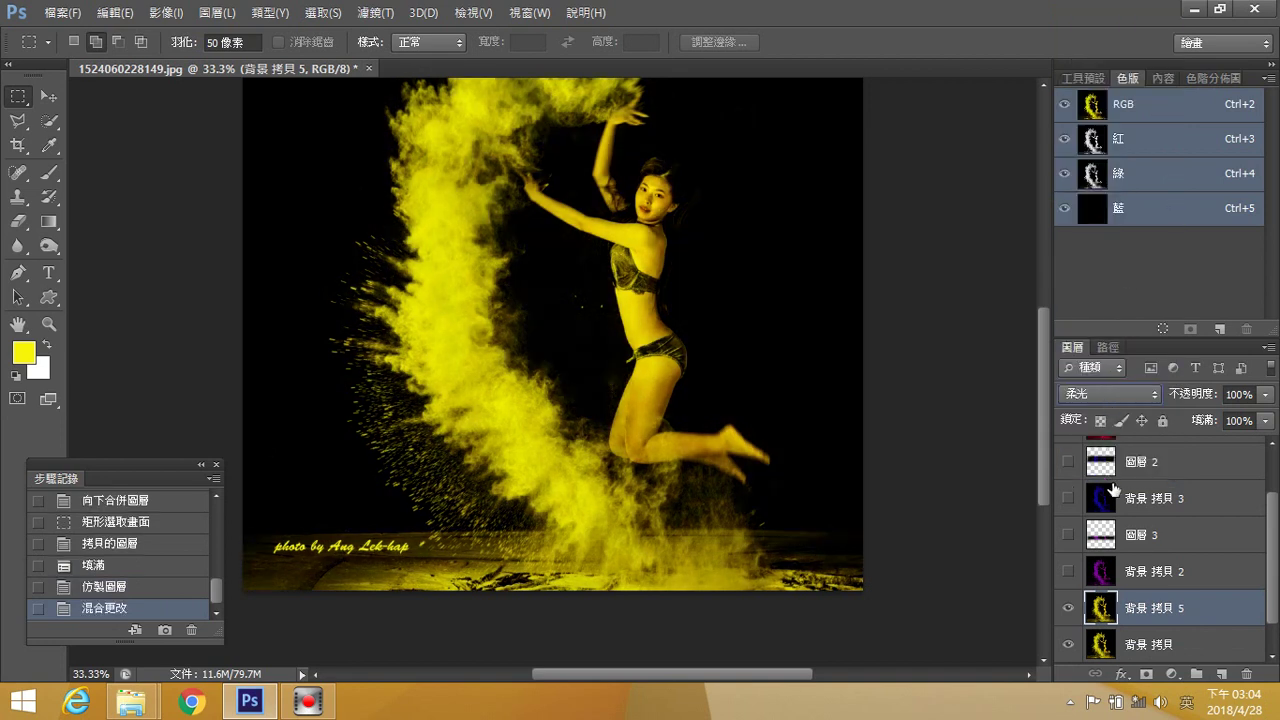
# - Merge the yellow Soft Light duplicate down into the 背景 拷貝 layer
pyautogui.rightClick(1138, 613)
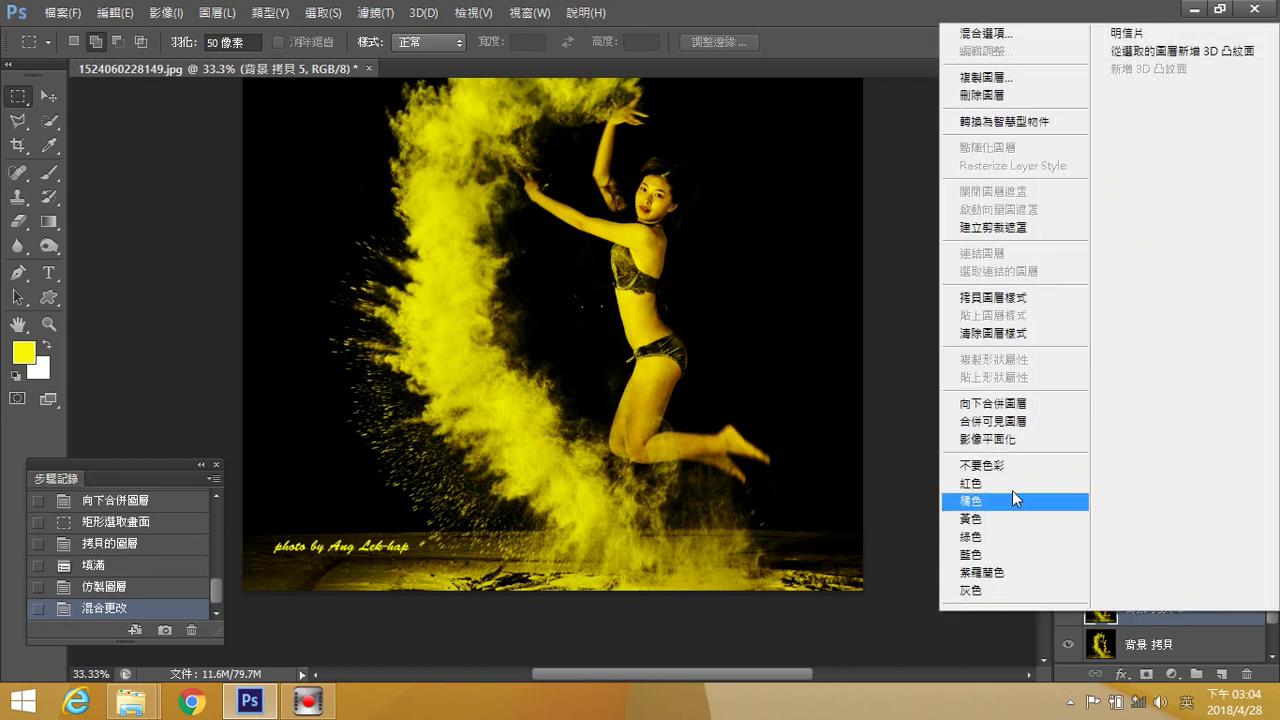
pyautogui.click(1010, 403)
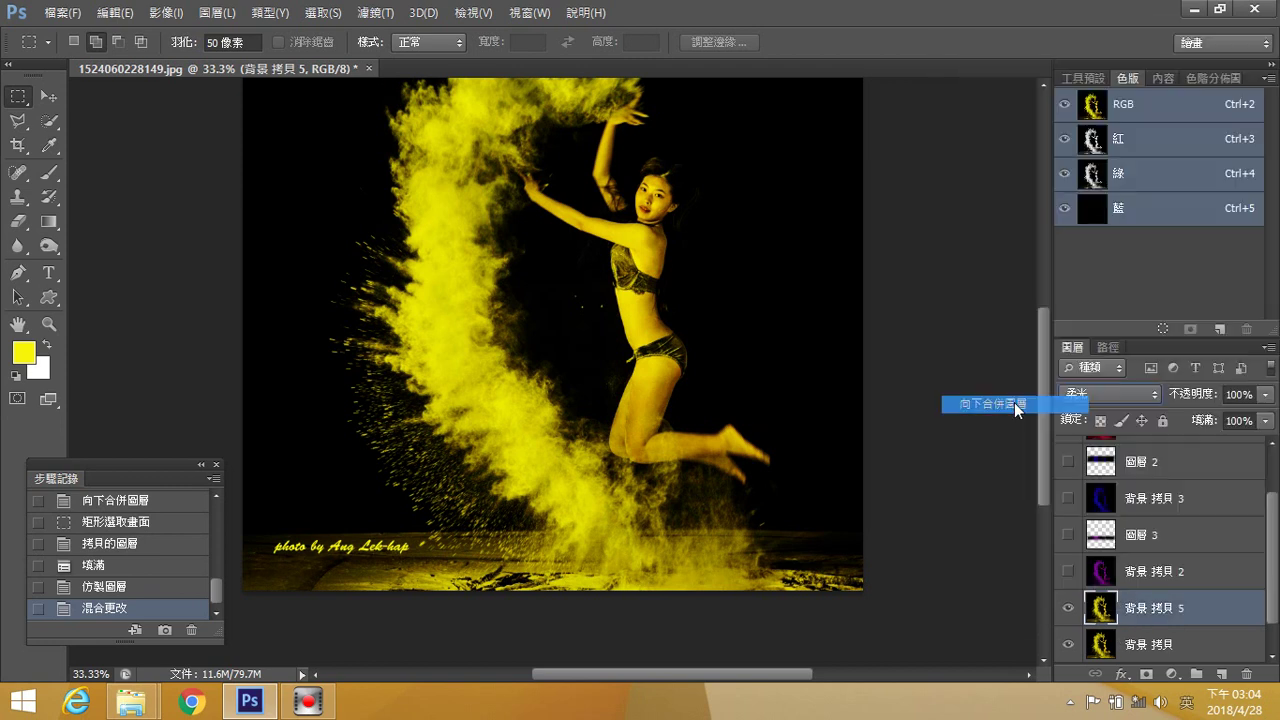
# - Show 圖層 3 and copy the full-width area of the yellow layer below the purple band to a new layer, feathered 50 px
pyautogui.click(1068, 540)
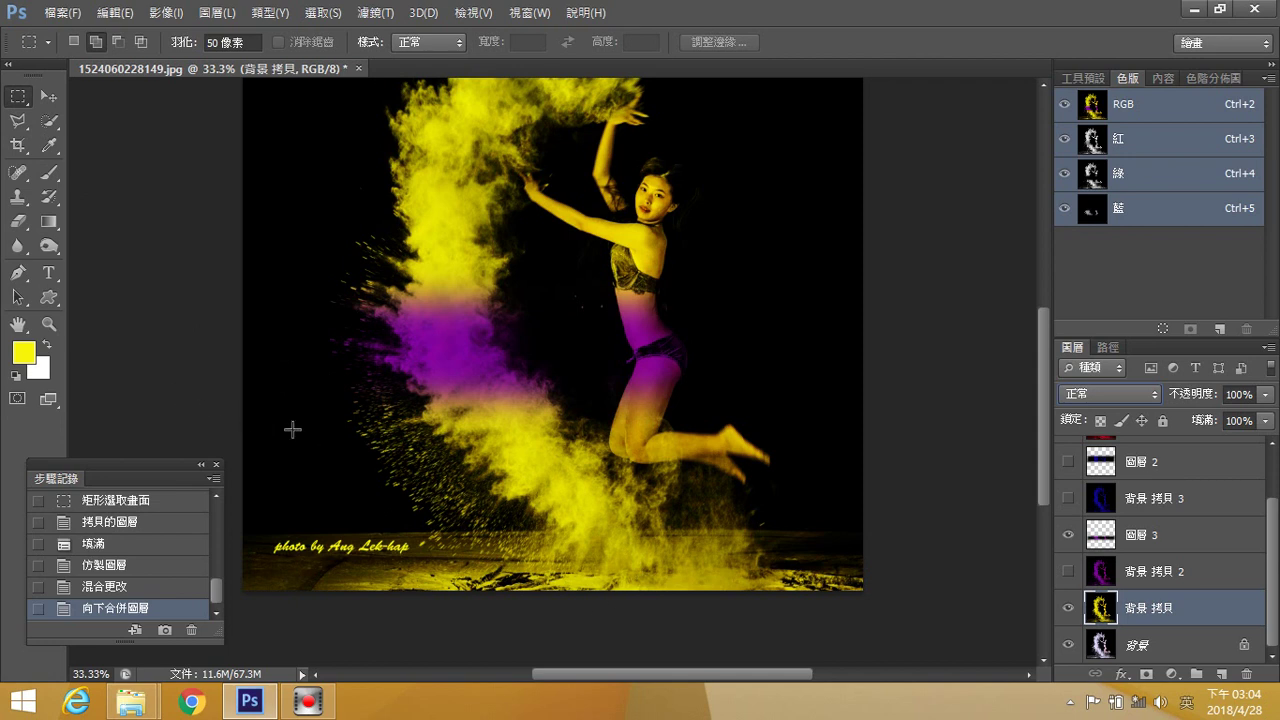
pyautogui.moveTo(215, 392); pyautogui.dragTo(972, 638)
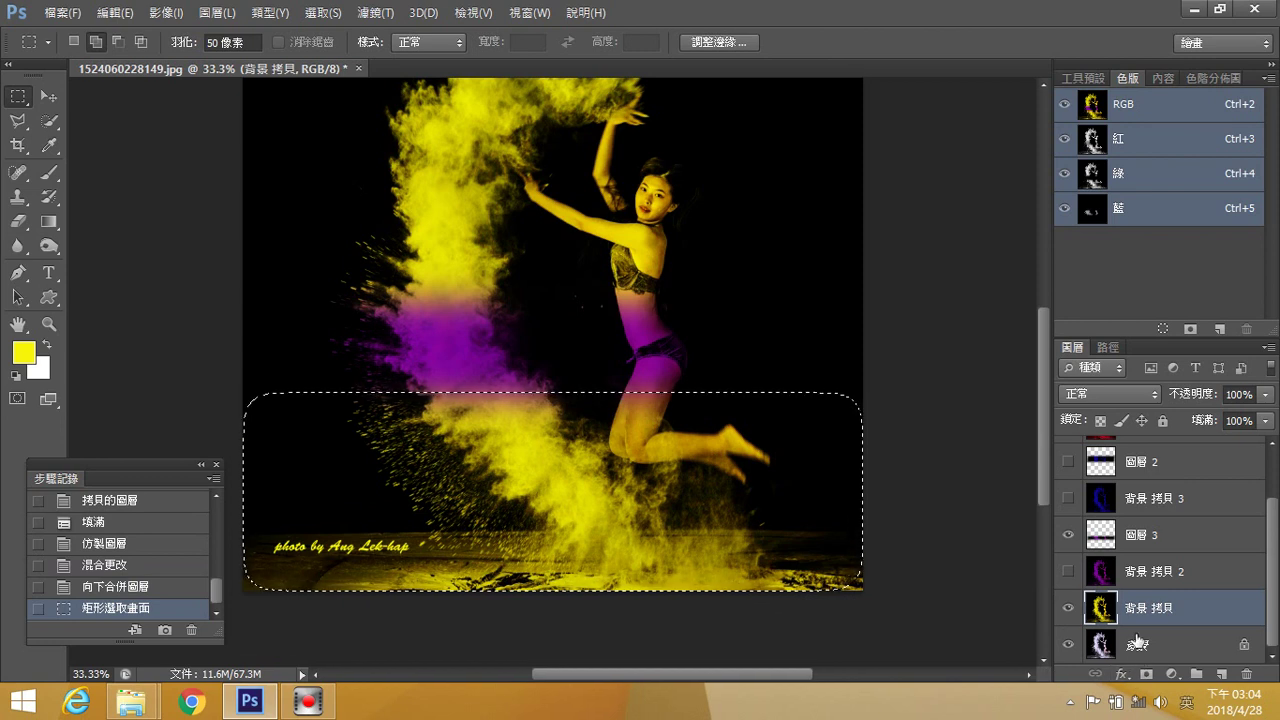
pyautogui.hotkey('ctrl', 'j')
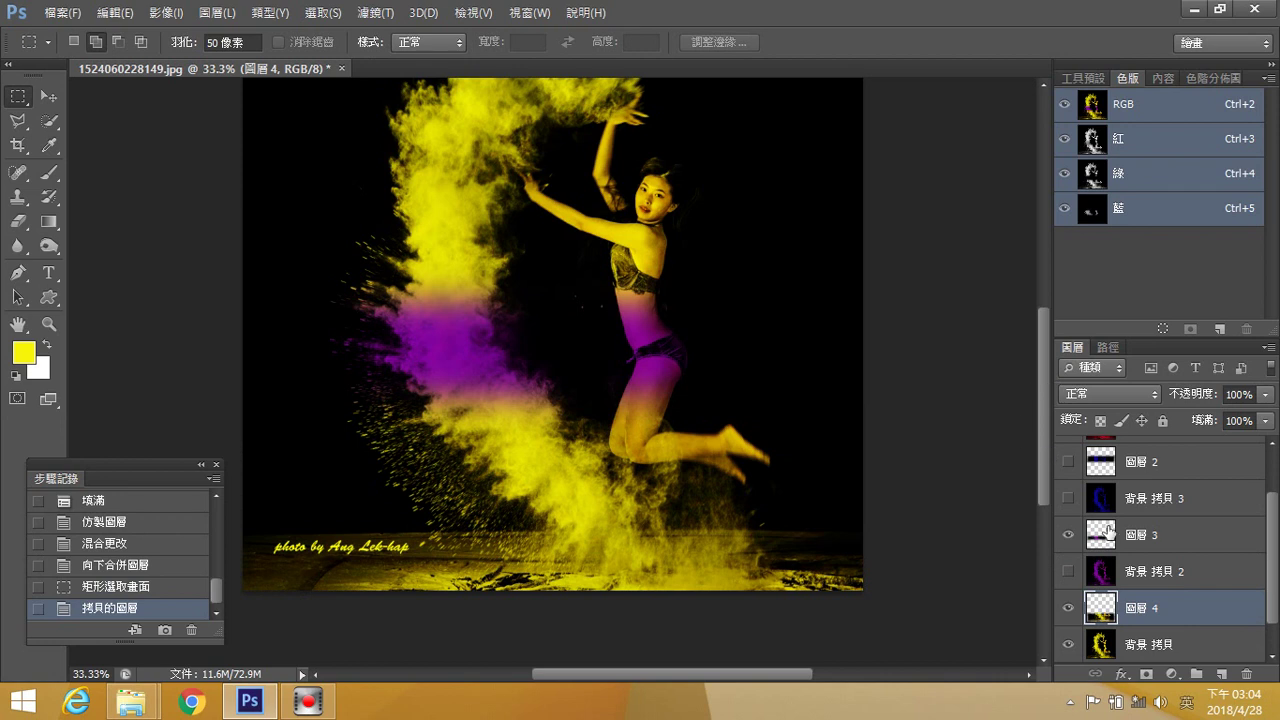
pyautogui.scroll(-1, 1278, 540)
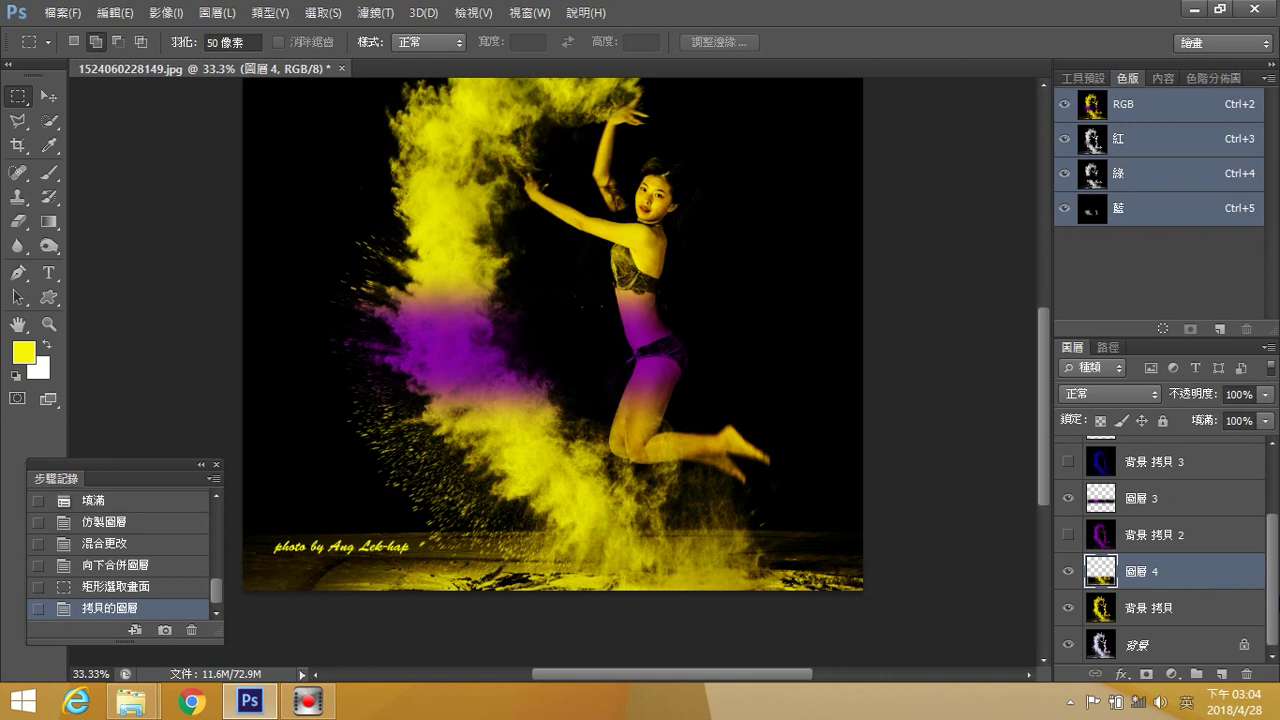
# - Make the red 背景 拷貝 4 layer active and visible
pyautogui.moveTo(1275, 578); pyautogui.dragTo(1277, 467)
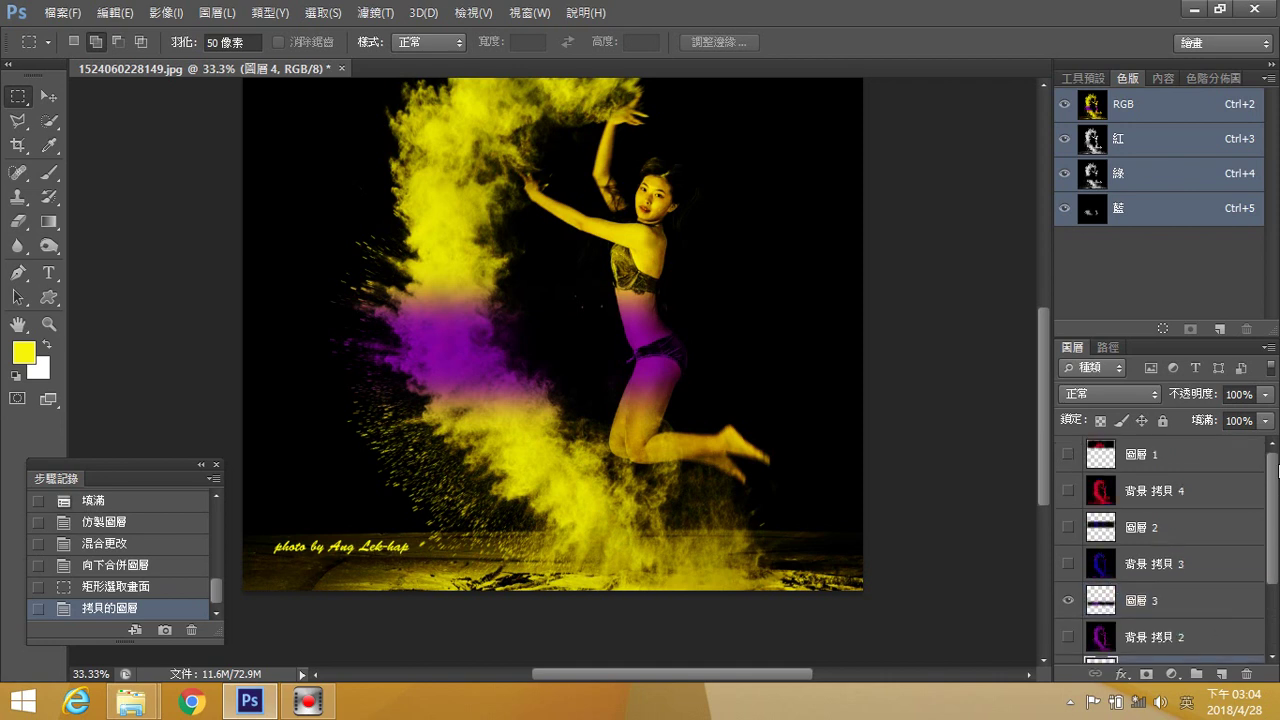
pyautogui.click(1156, 494)
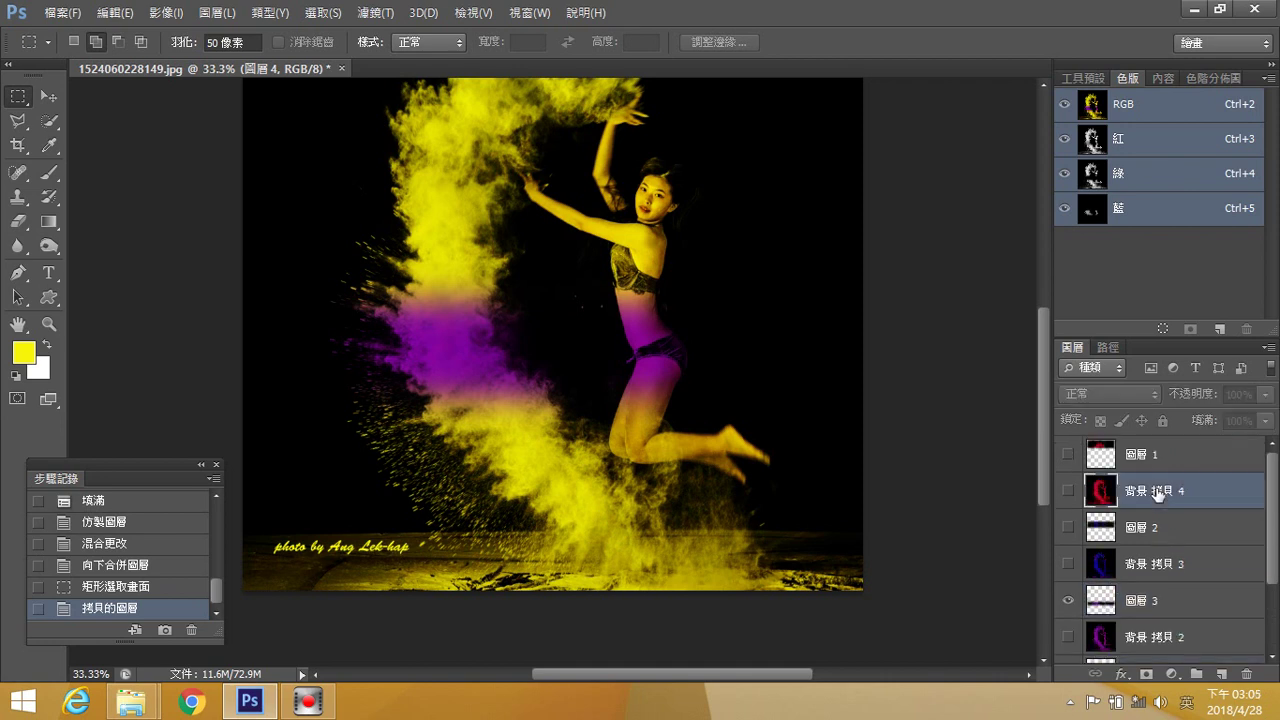
pyautogui.click(1069, 490)
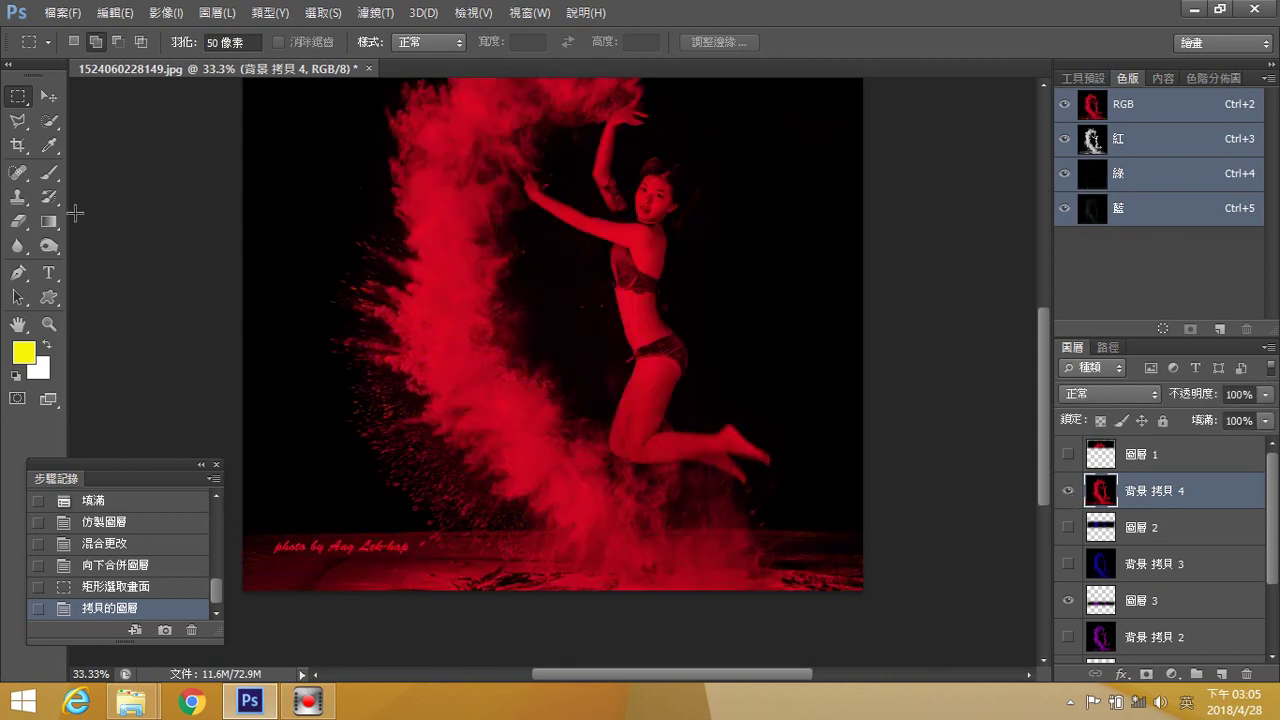
# - Copy a 50 px feathered ellipse around the photo's lower-left corner from the red layer to a new layer and hide 背景 拷貝 4
pyautogui.click(19, 98)
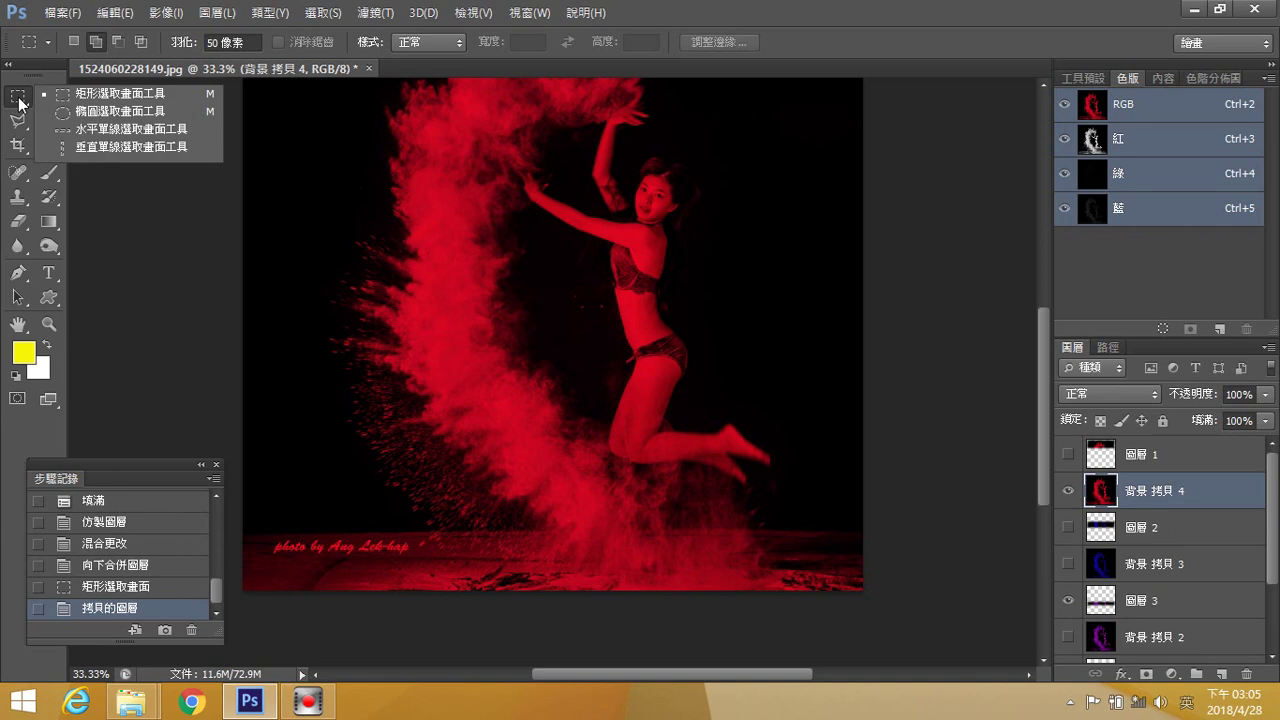
pyautogui.click(105, 112)
pyautogui.moveTo(214, 400); pyautogui.dragTo(555, 550)
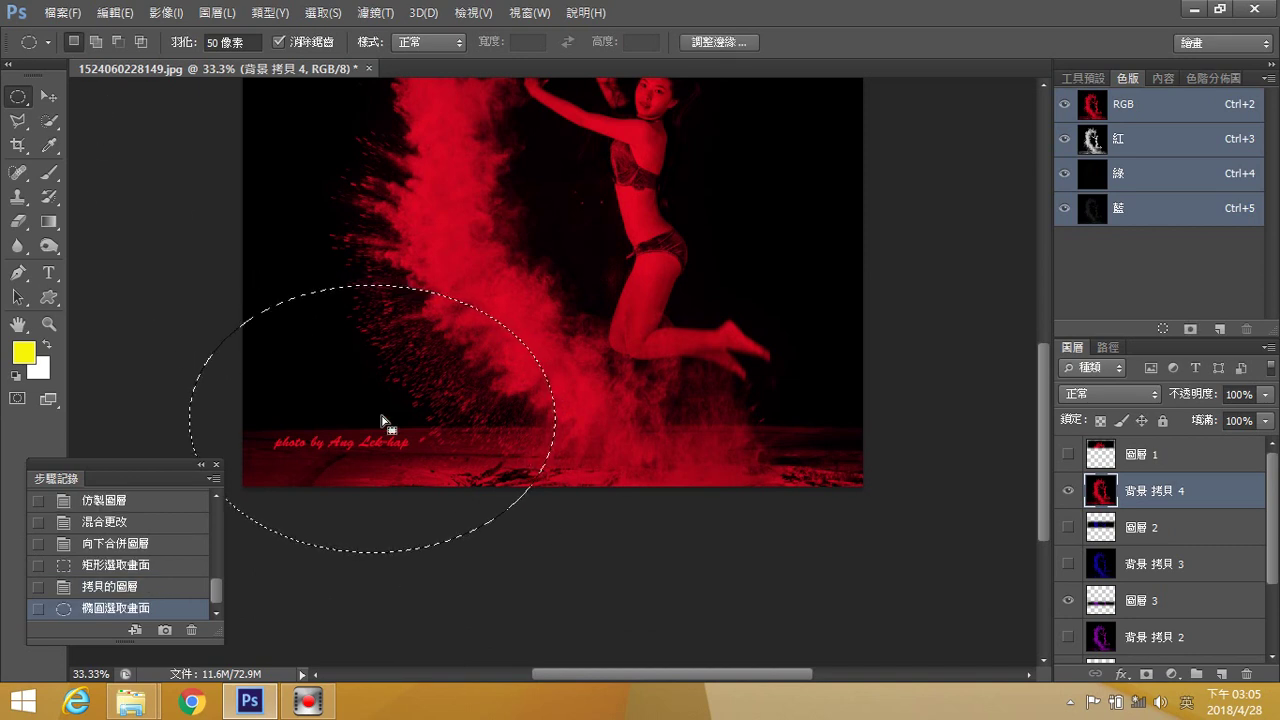
pyautogui.click(277, 414)
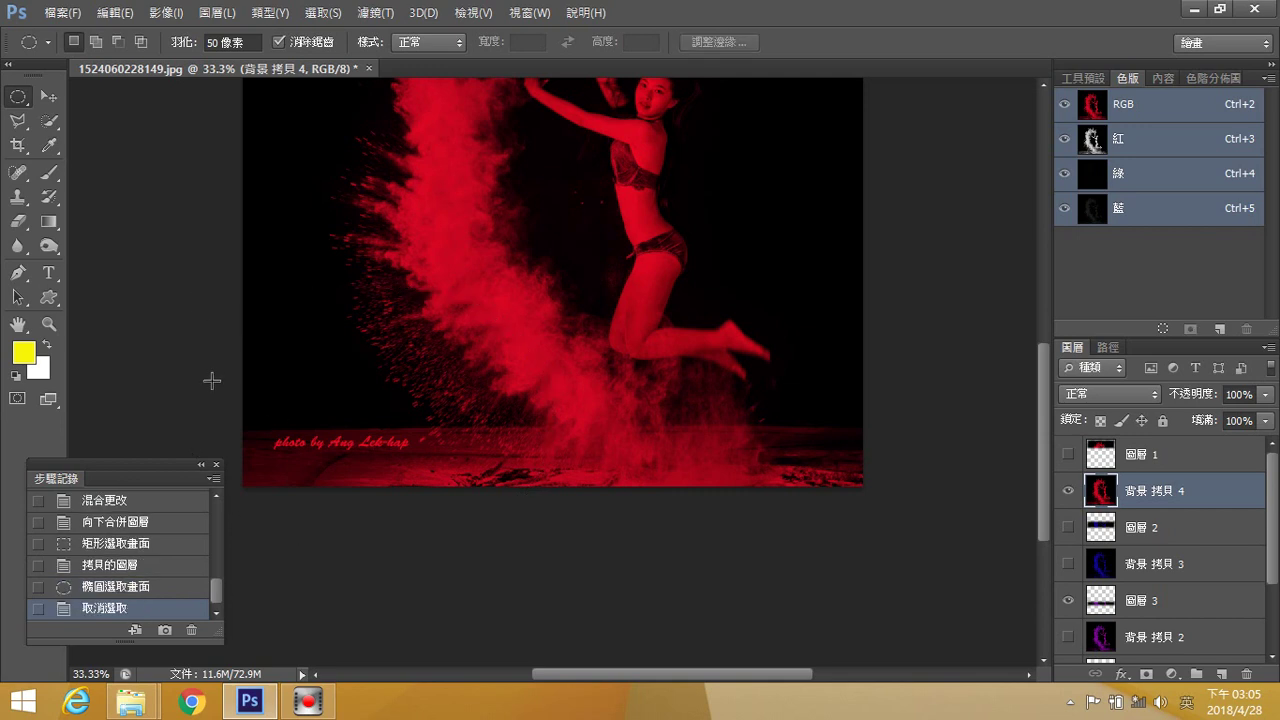
pyautogui.moveTo(221, 374); pyautogui.dragTo(549, 537)
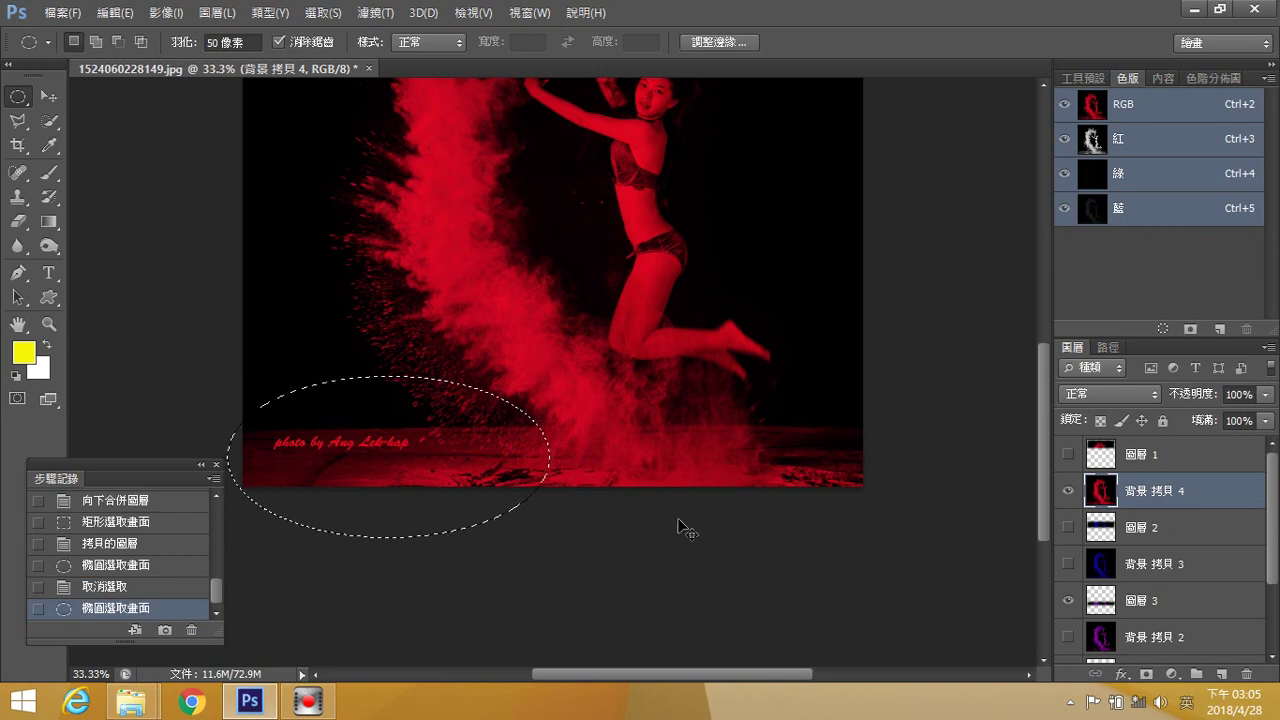
pyautogui.hotkey('ctrl', 'j')
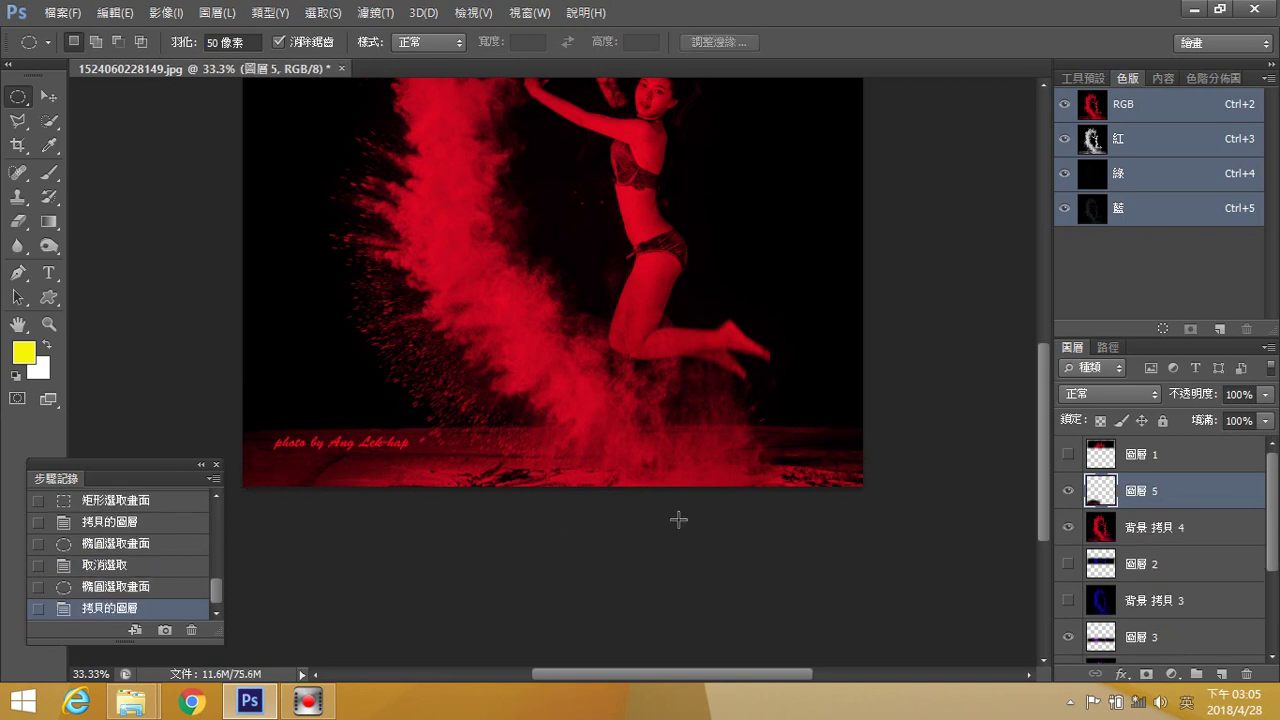
pyautogui.click(1069, 527)
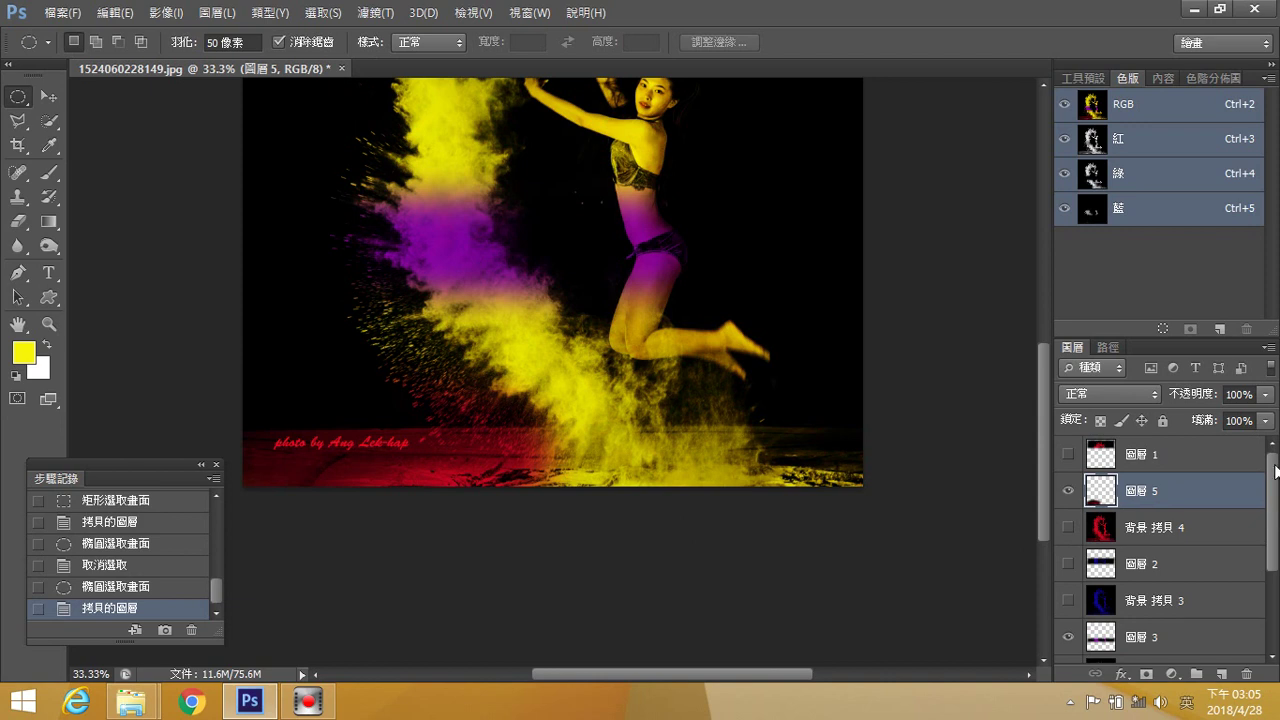
# - Show the red band 圖層 1 and the blue band 圖層 2 again
pyautogui.click(1068, 454)
pyautogui.hotkey('ctrl', '-')
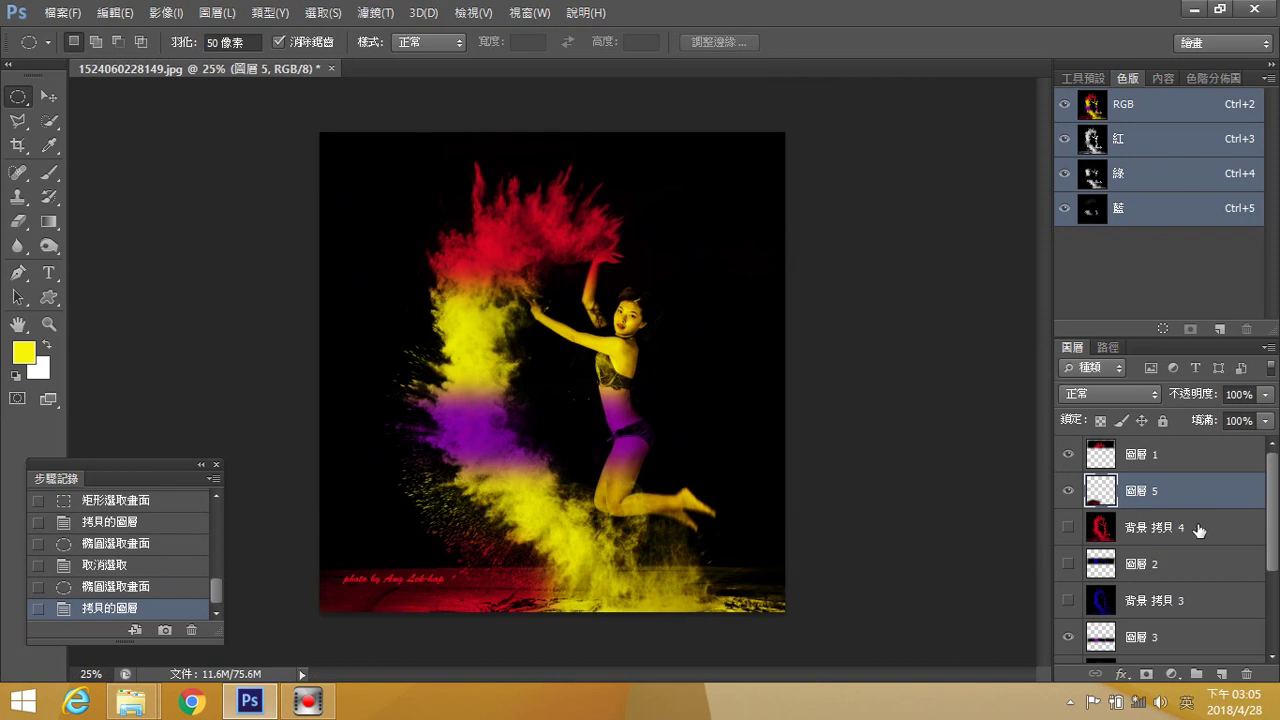
pyautogui.click(1068, 563)
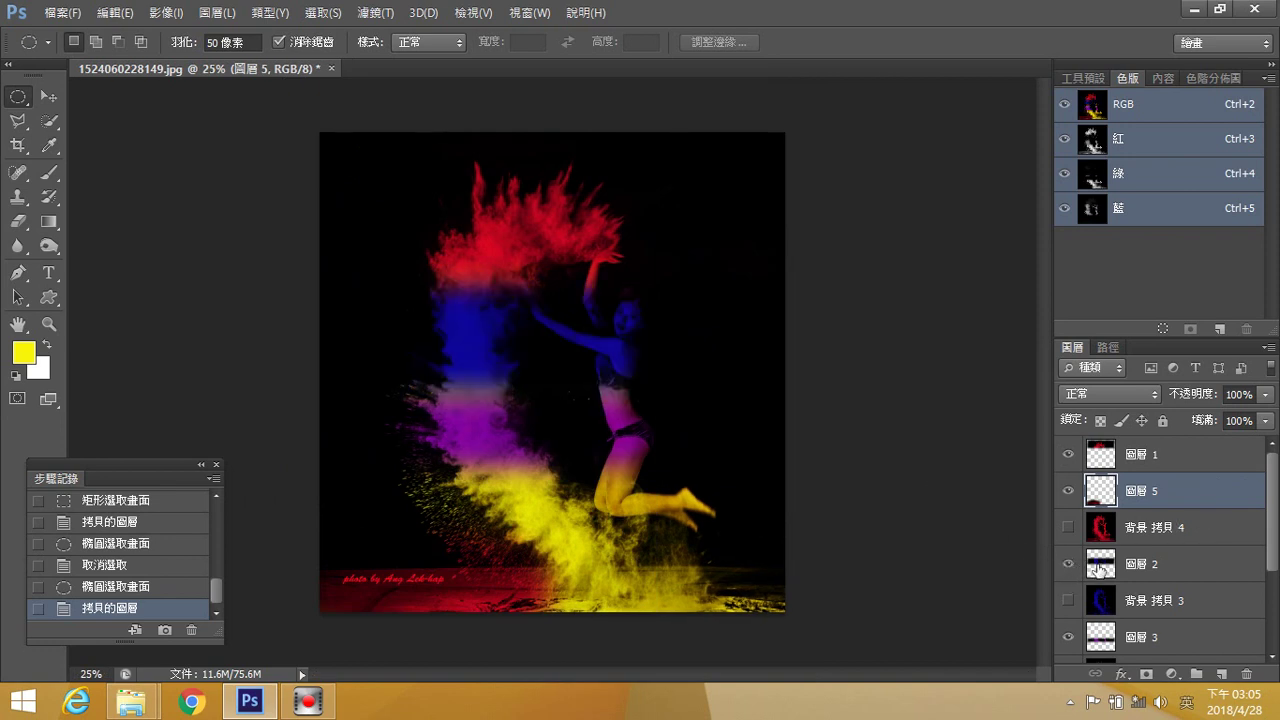
# - Copy a 50 px feathered ellipse around the dancer from the 背景 layer to a new layer and move it above all other layers
pyautogui.scroll(-3, 1276, 515)
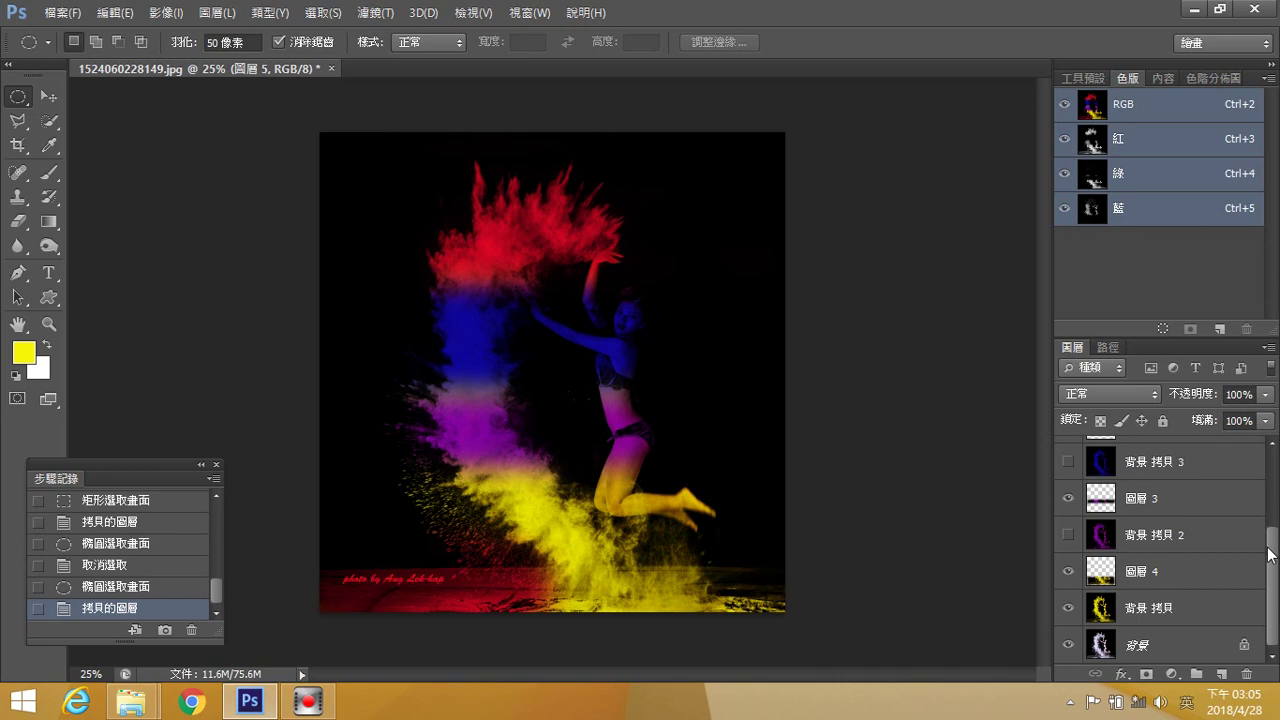
pyautogui.click(1142, 652)
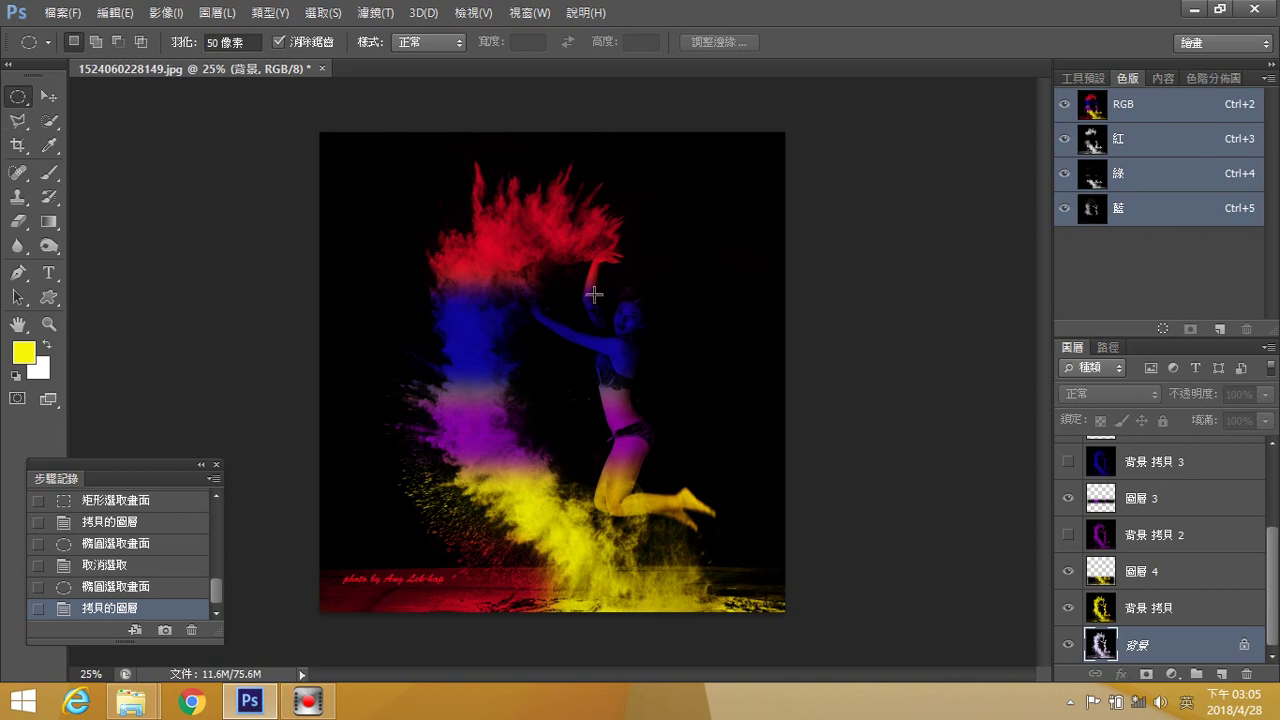
pyautogui.moveTo(571, 273); pyautogui.dragTo(711, 508)
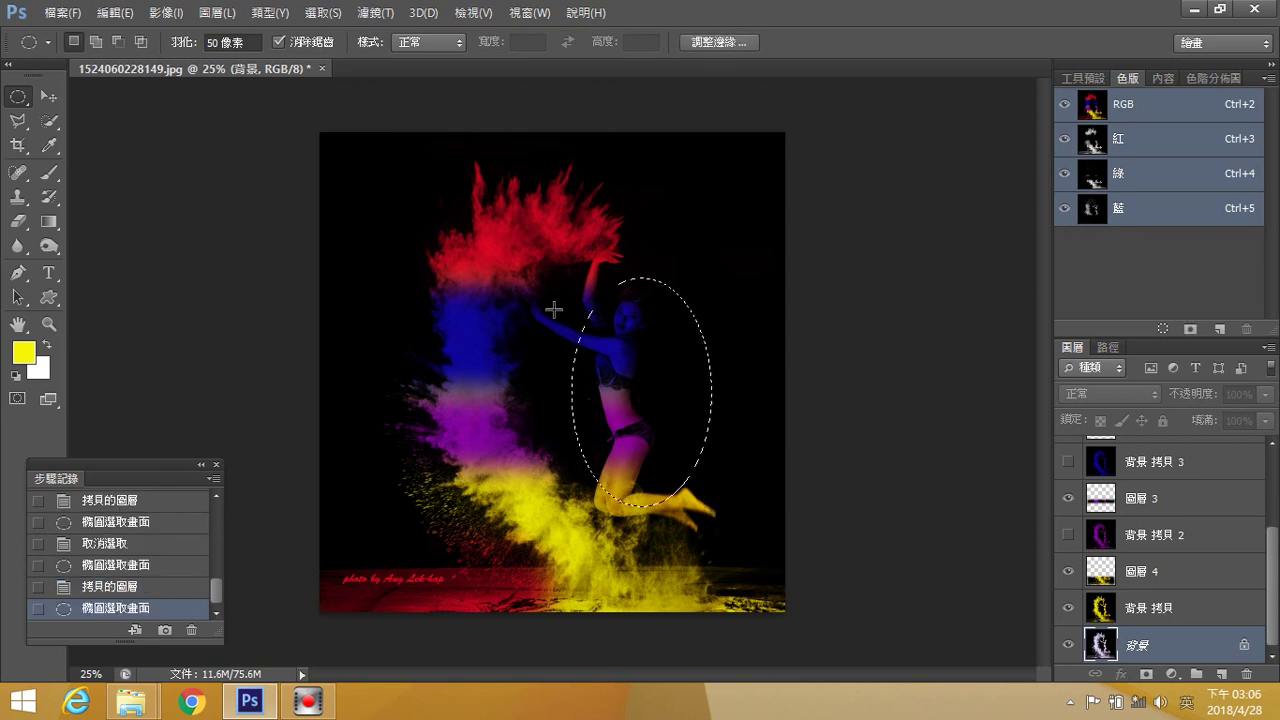
pyautogui.moveTo(552, 285); pyautogui.dragTo(708, 515)
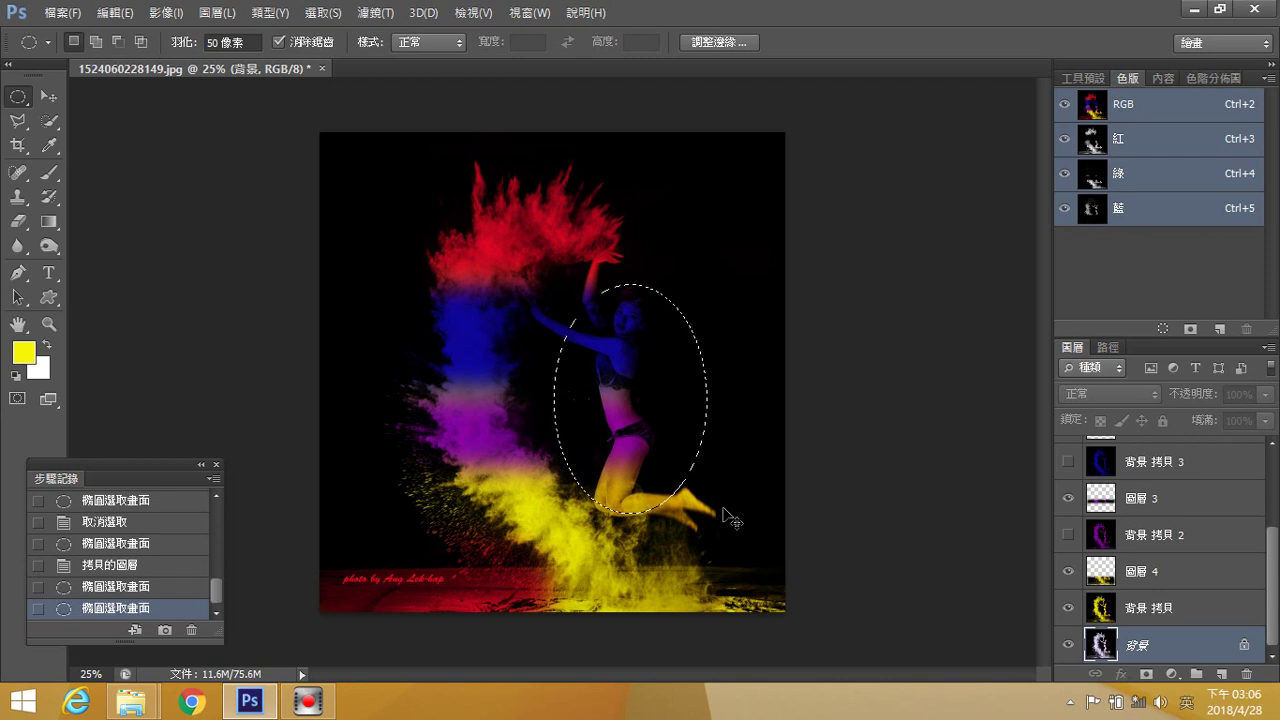
pyautogui.hotkey('ctrl', 'j')
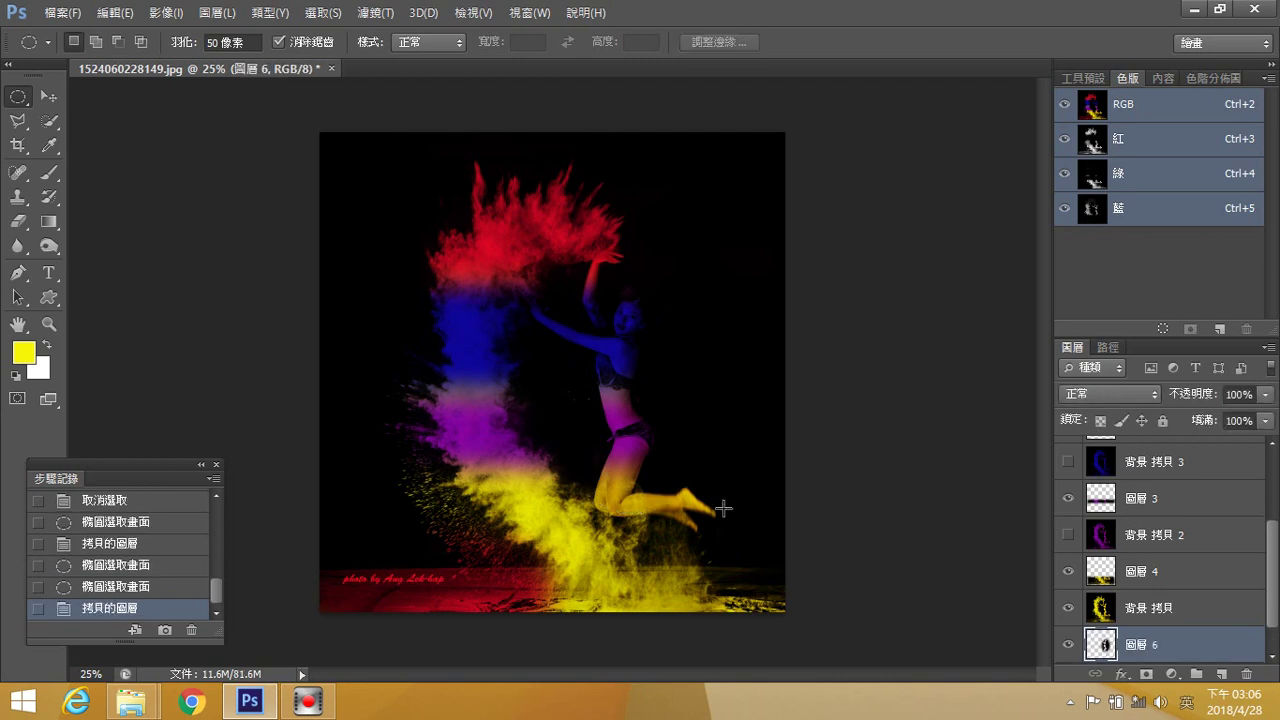
pyautogui.moveTo(1118, 628); pyautogui.dragTo(1165, 453)
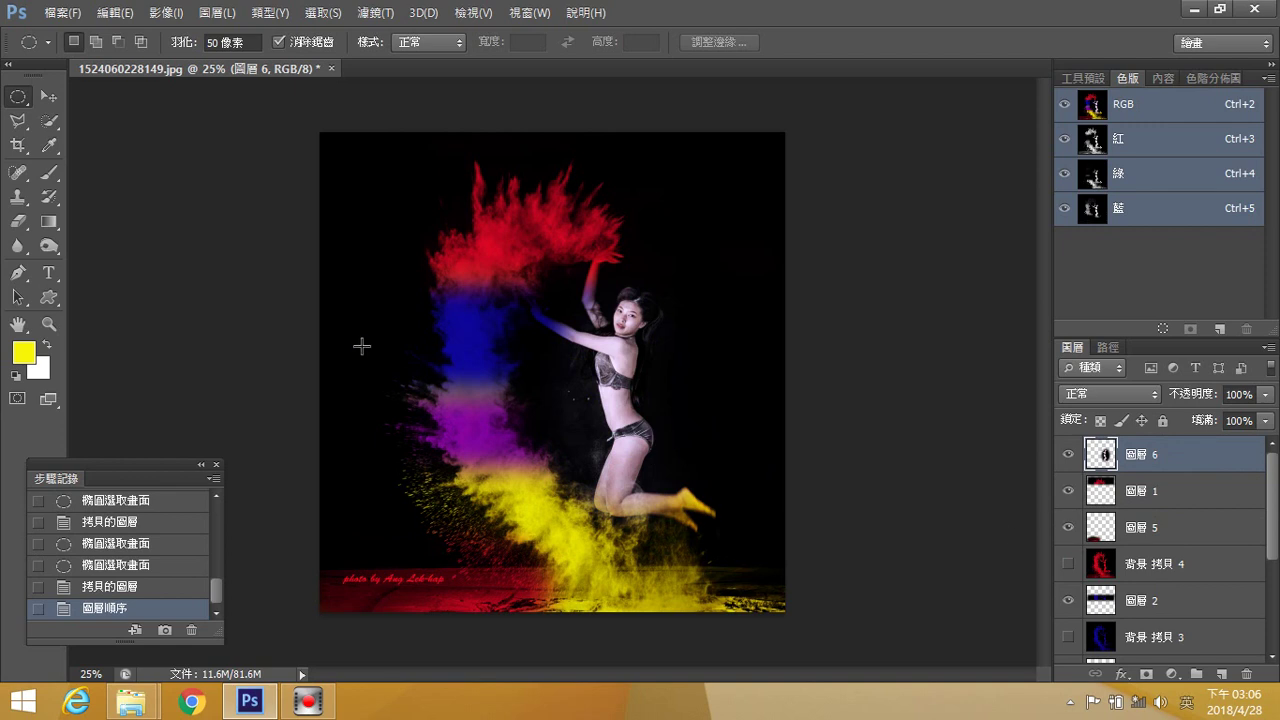
# - Partly erase 圖層 6 over the dancer's arms, torso and hips with the Eraser at 39% opacity and brush size 185
pyautogui.click(15, 228)
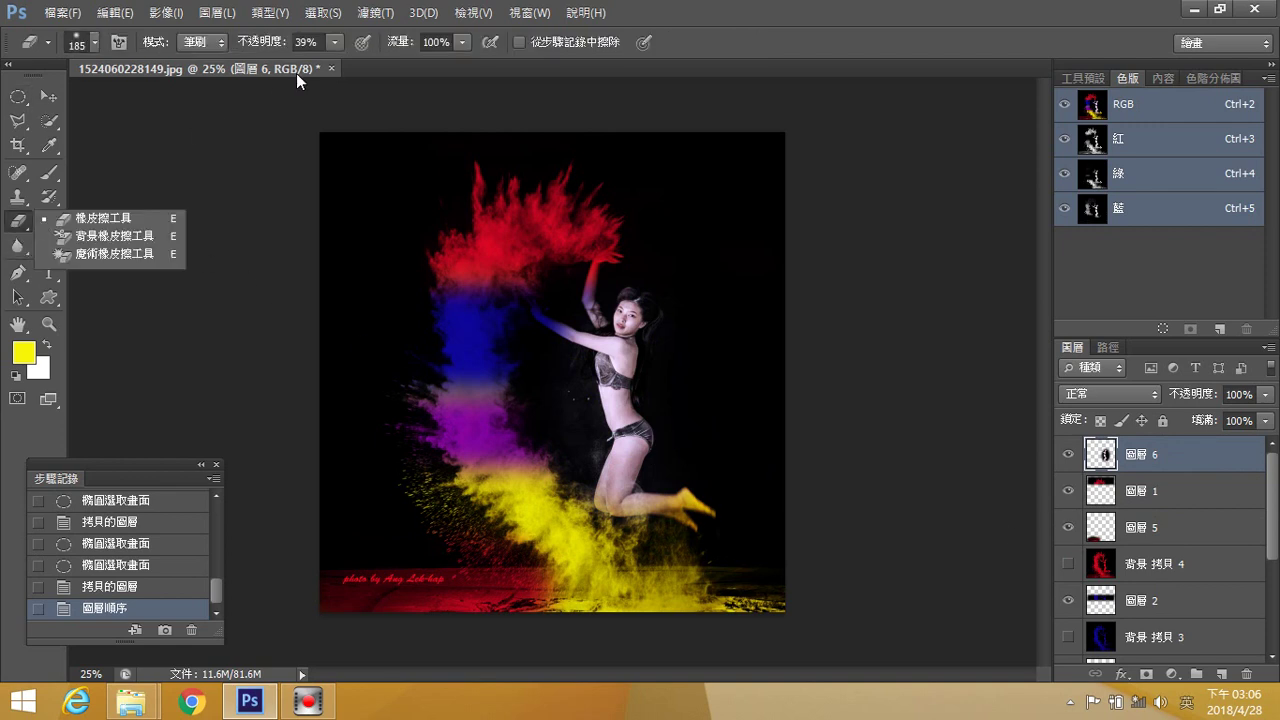
pyautogui.click(584, 295)
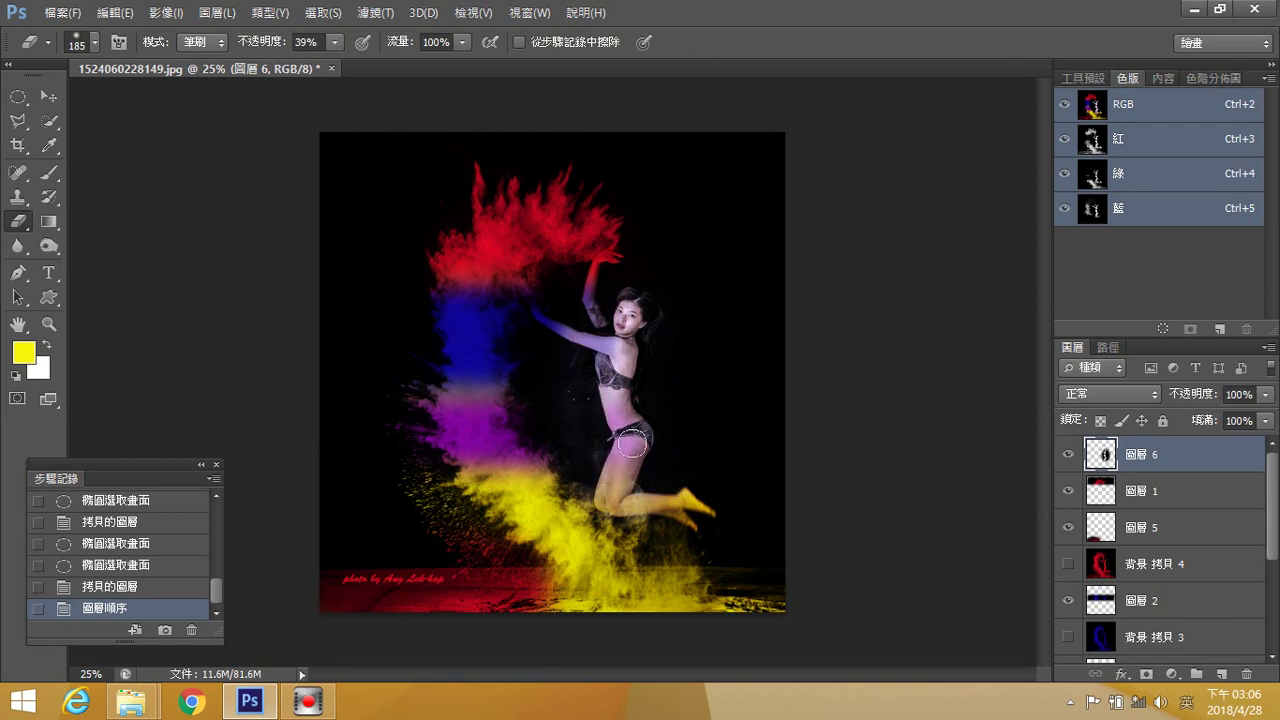
pyautogui.moveTo(620, 360)
pyautogui.mouseDown()
pyautogui.moveTo(660, 345)
pyautogui.moveTo(562, 344)
pyautogui.moveTo(595, 385)
pyautogui.moveTo(583, 301)
pyautogui.moveTo(578, 353)
pyautogui.mouseUp()
pyautogui.click(583, 356)
pyautogui.moveTo(638, 398)
pyautogui.mouseDown()
pyautogui.moveTo(666, 449)
pyautogui.moveTo(658, 473)
pyautogui.mouseUp()
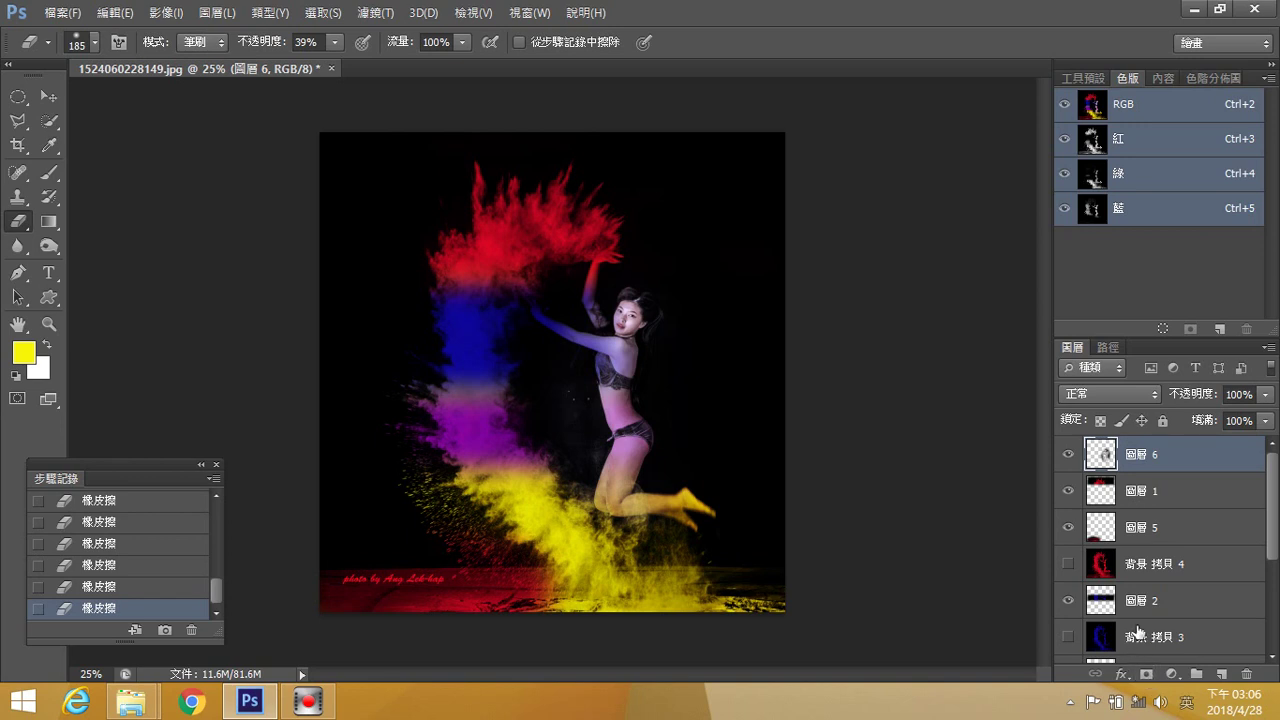
# - Move 背景 拷貝 4 directly below 圖層 1, make it visible with 圖層 1 hidden, and add a layer mask to it
pyautogui.scroll(-3, 1270, 510)
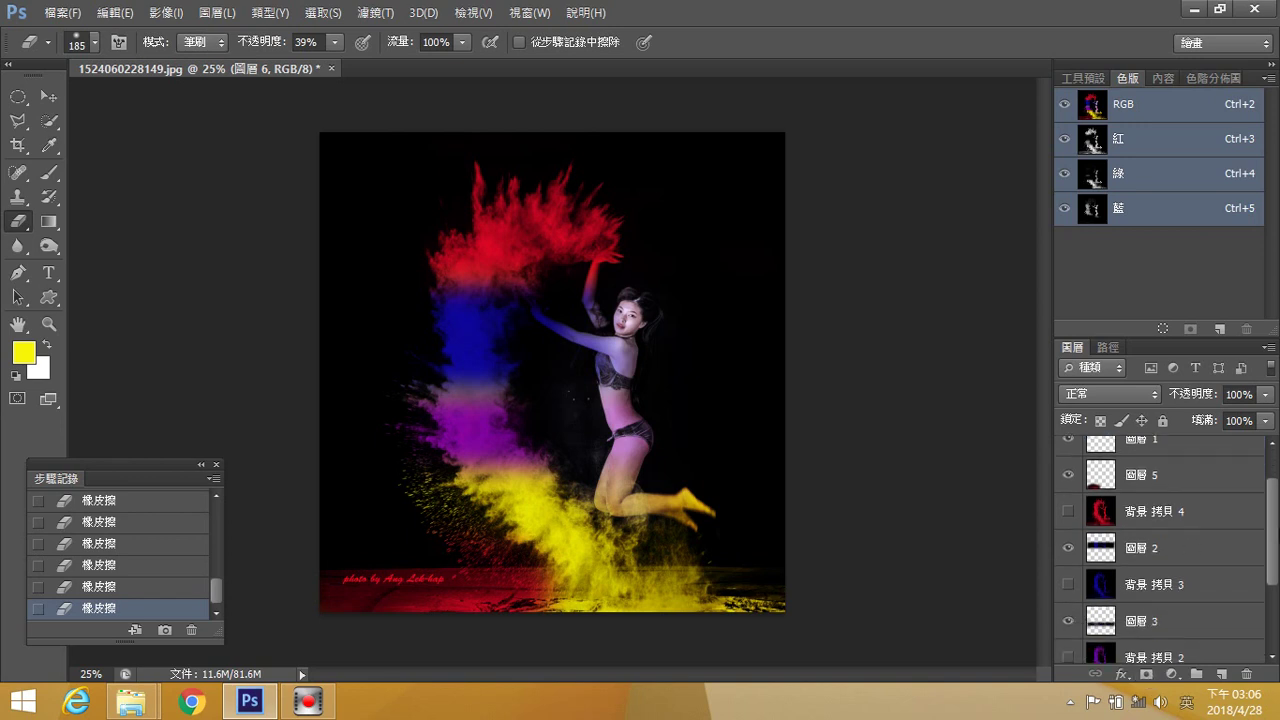
pyautogui.scroll(3, 1270, 515)
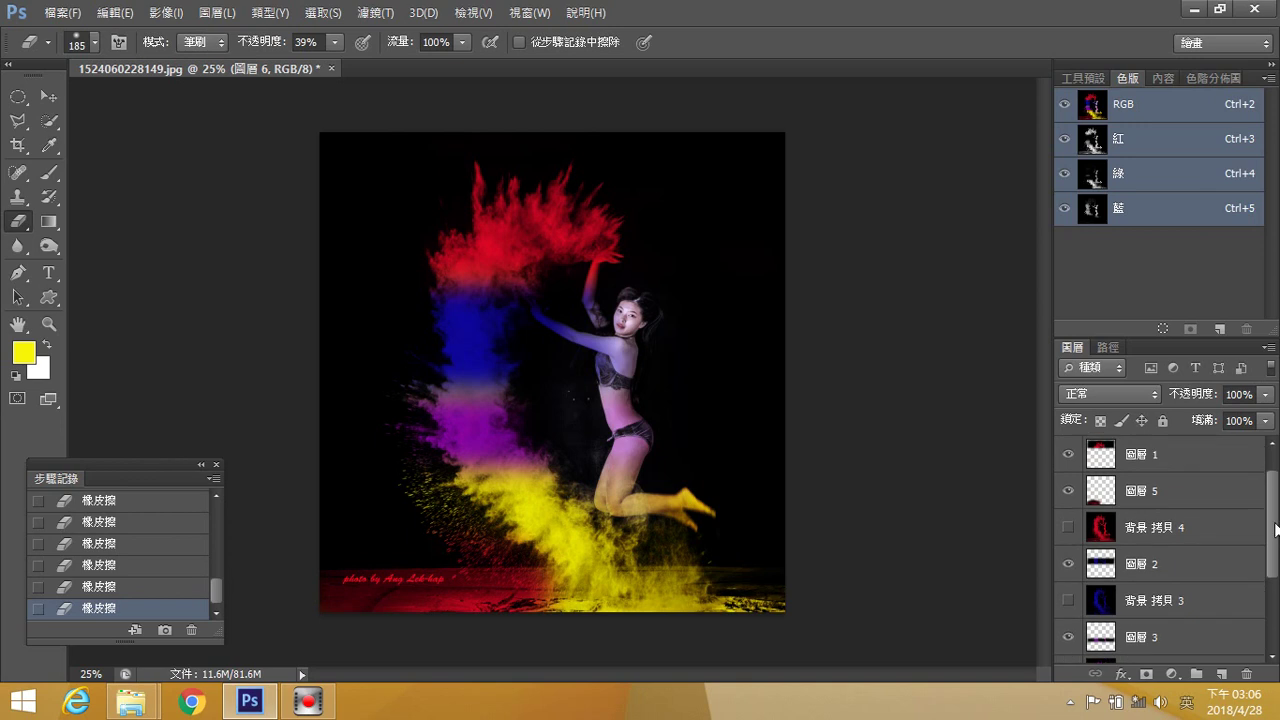
pyautogui.scroll(-1, 1272, 515)
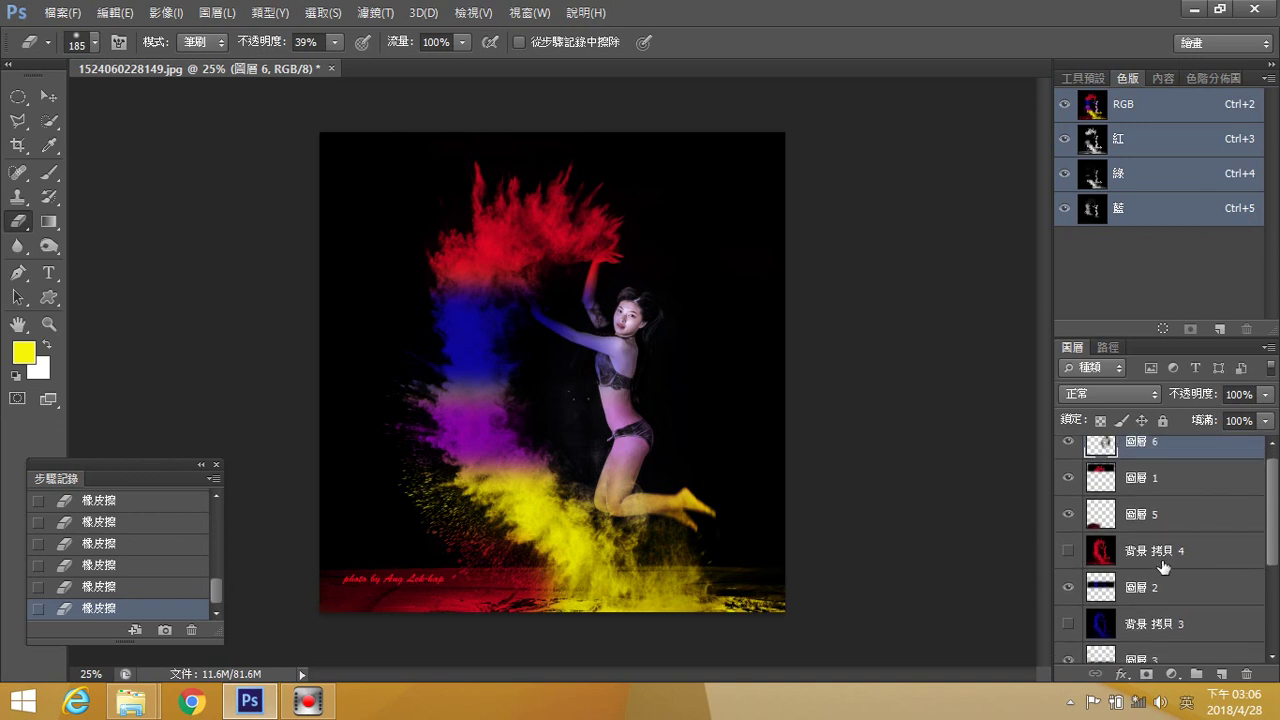
pyautogui.moveTo(1163, 559); pyautogui.dragTo(1150, 508)
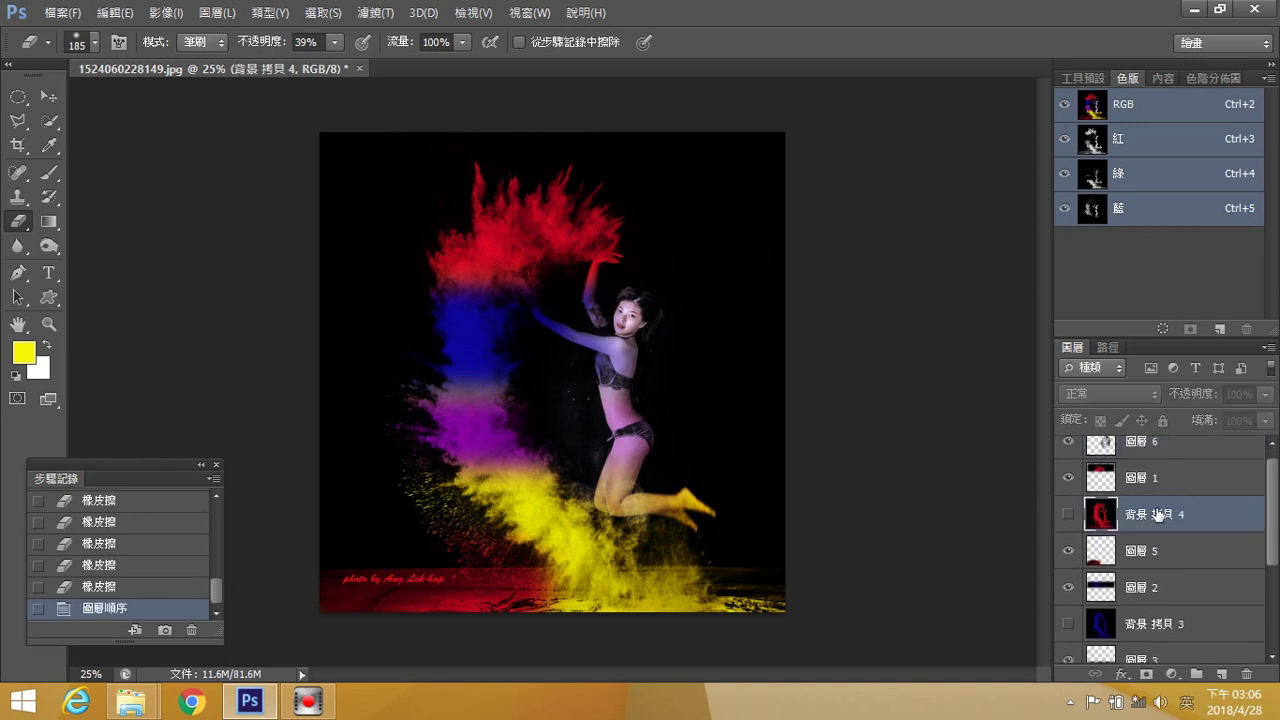
pyautogui.click(1068, 514)
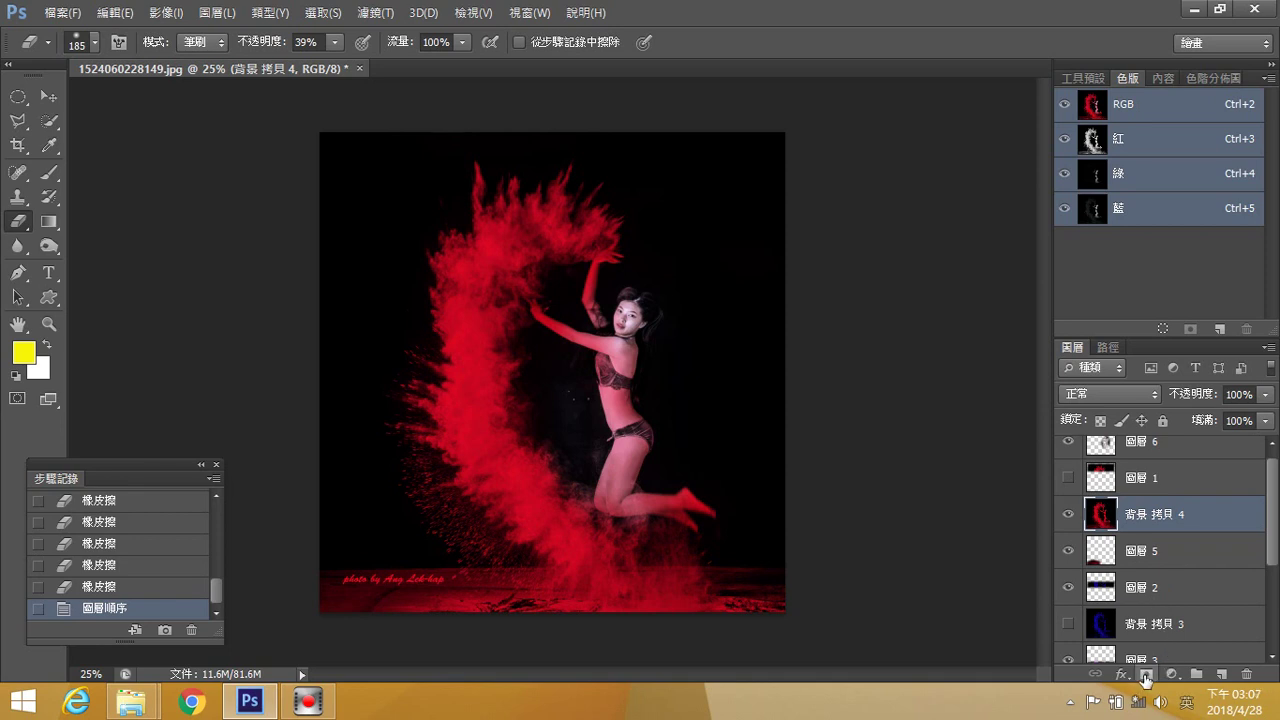
pyautogui.click(1146, 675)
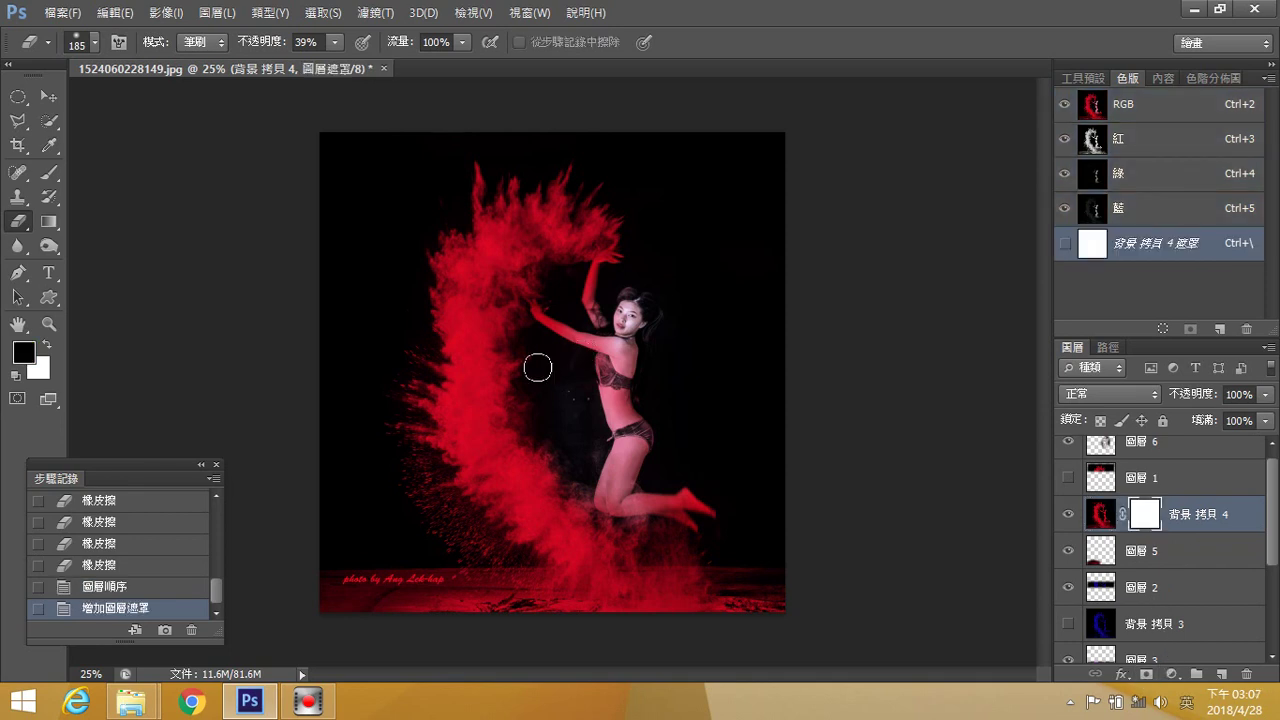
# - Try fading out the top of the red powder with vertical black-and-white linear gradients on the 背景 拷貝 4 mask
pyautogui.click(45, 228)
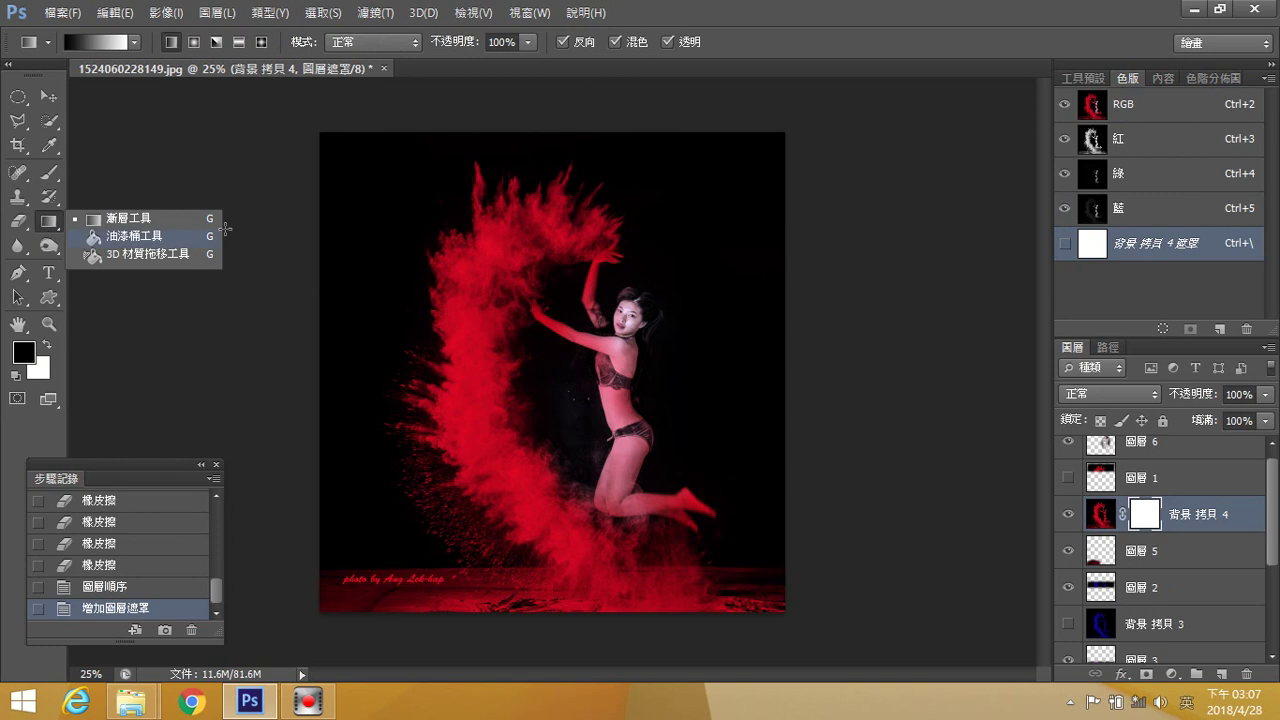
pyautogui.moveTo(525, 272); pyautogui.dragTo(520, 158)
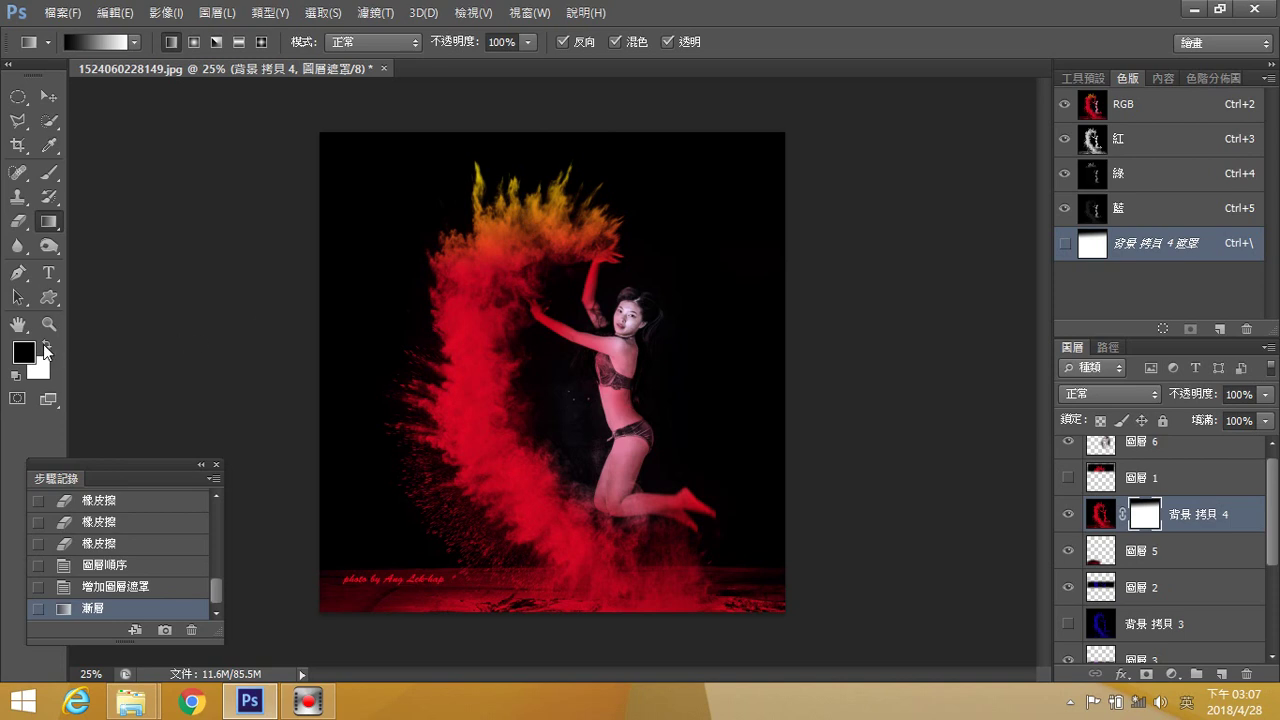
pyautogui.click(45, 346)
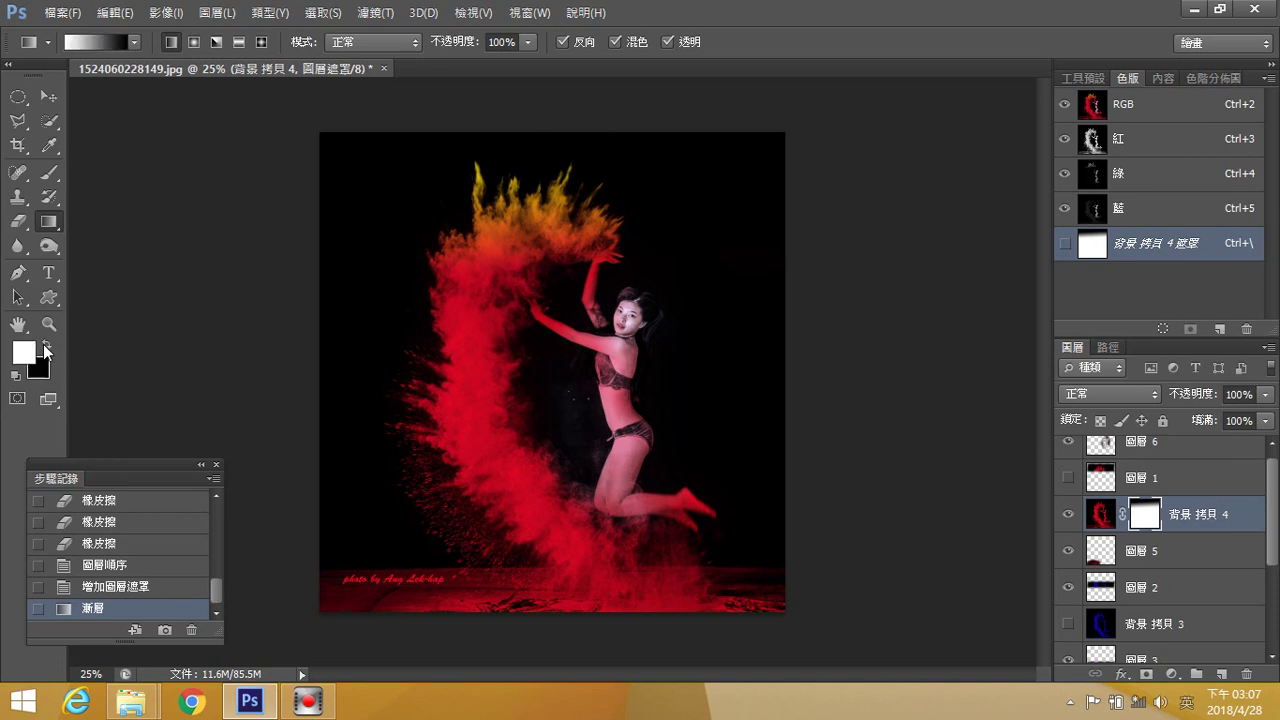
pyautogui.moveTo(540, 272); pyautogui.dragTo(548, 298)
pyautogui.moveTo(544, 167); pyautogui.dragTo(548, 310)
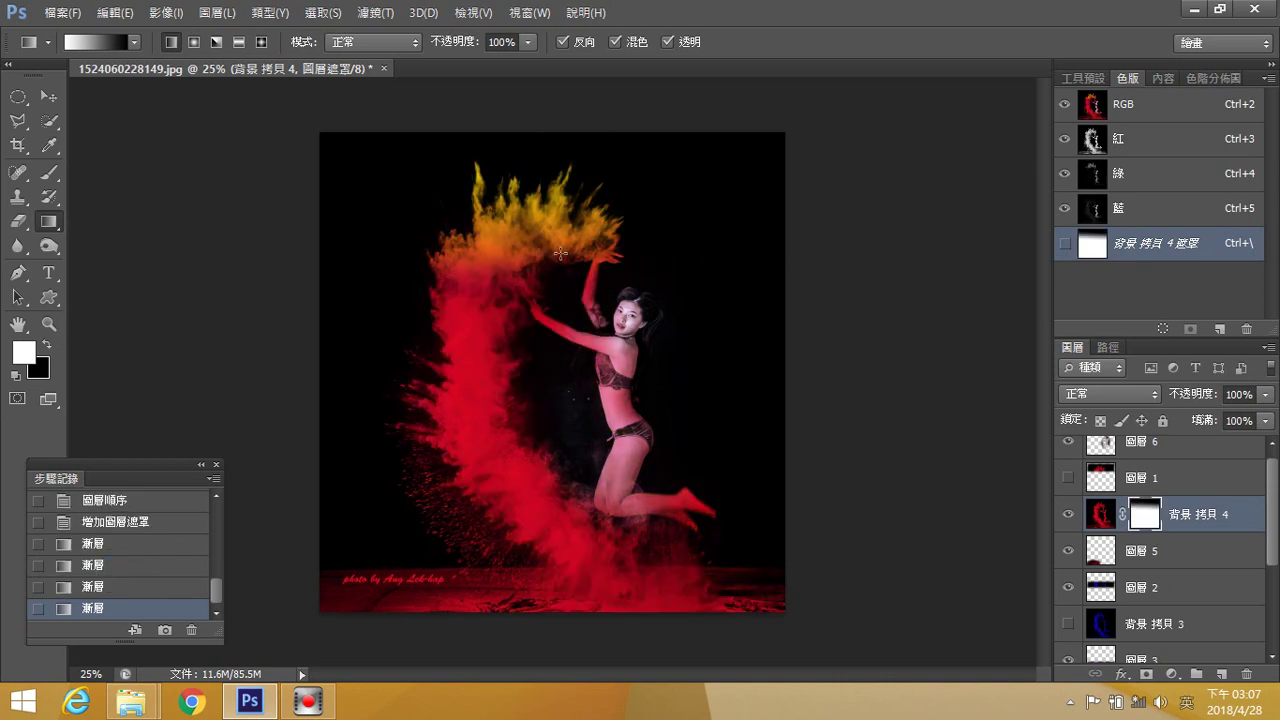
pyautogui.moveTo(551, 188); pyautogui.dragTo(546, 312)
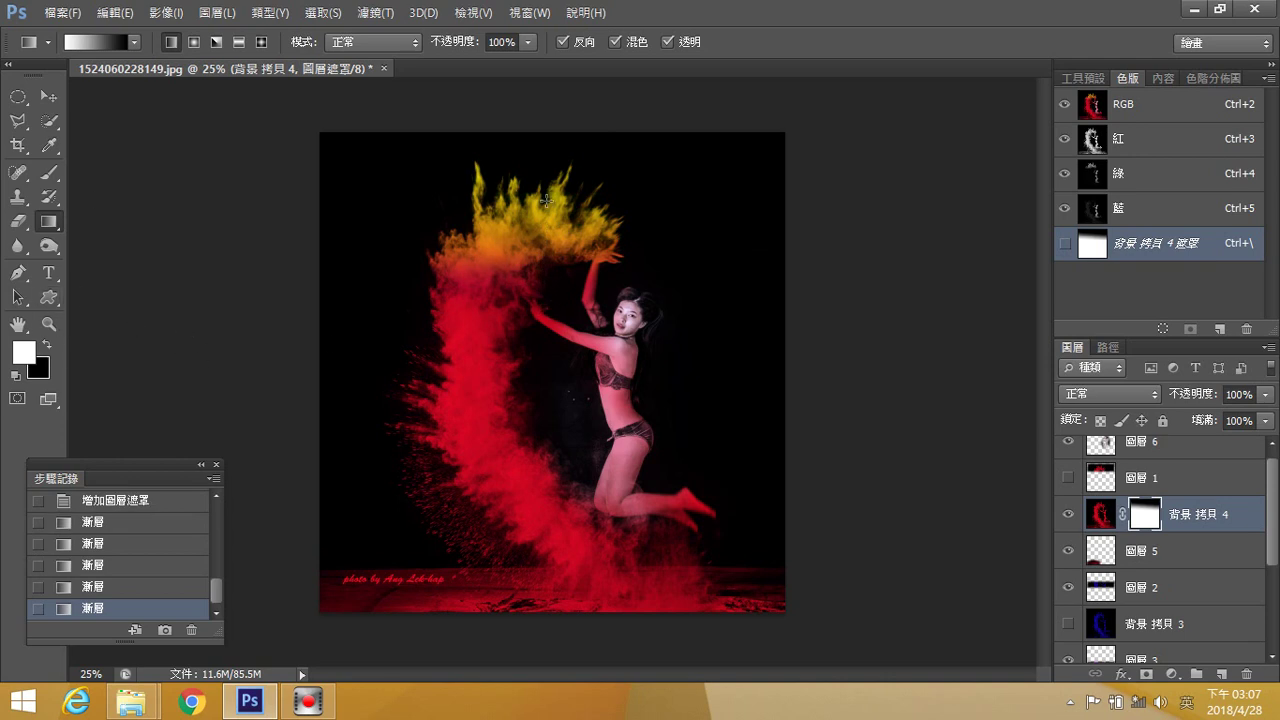
pyautogui.moveTo(545, 174); pyautogui.dragTo(548, 300)
pyautogui.click(51, 330)
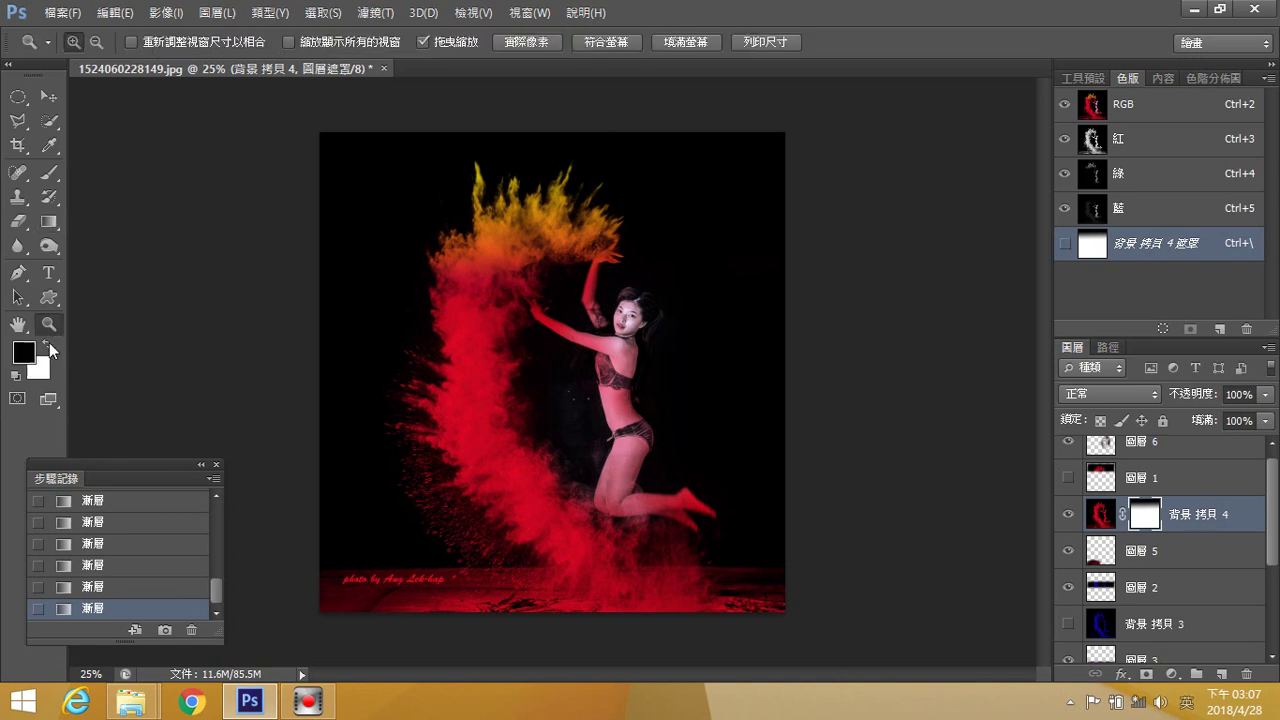
# - Mask 背景 拷貝 4 with a reversed black-to-white vertical gradient so red stays only on the powder's top and fades out above the blue band
pyautogui.click(49, 220)
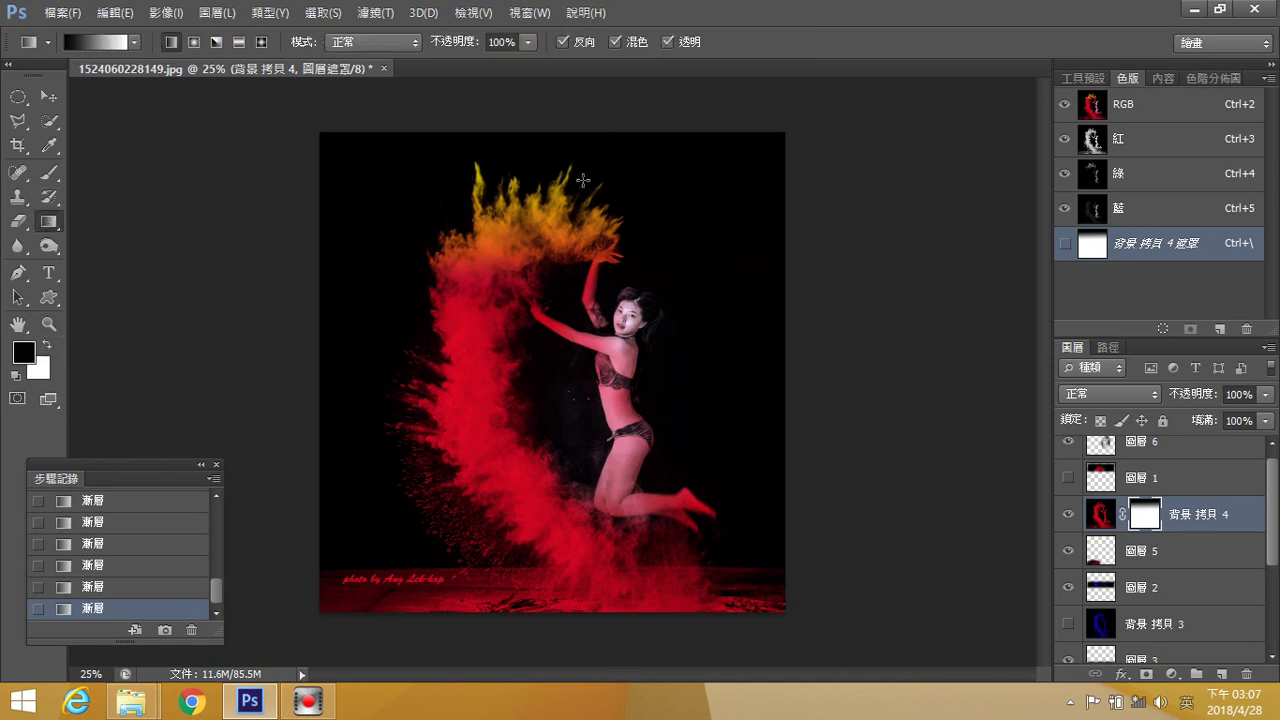
pyautogui.moveTo(523, 205); pyautogui.dragTo(522, 304)
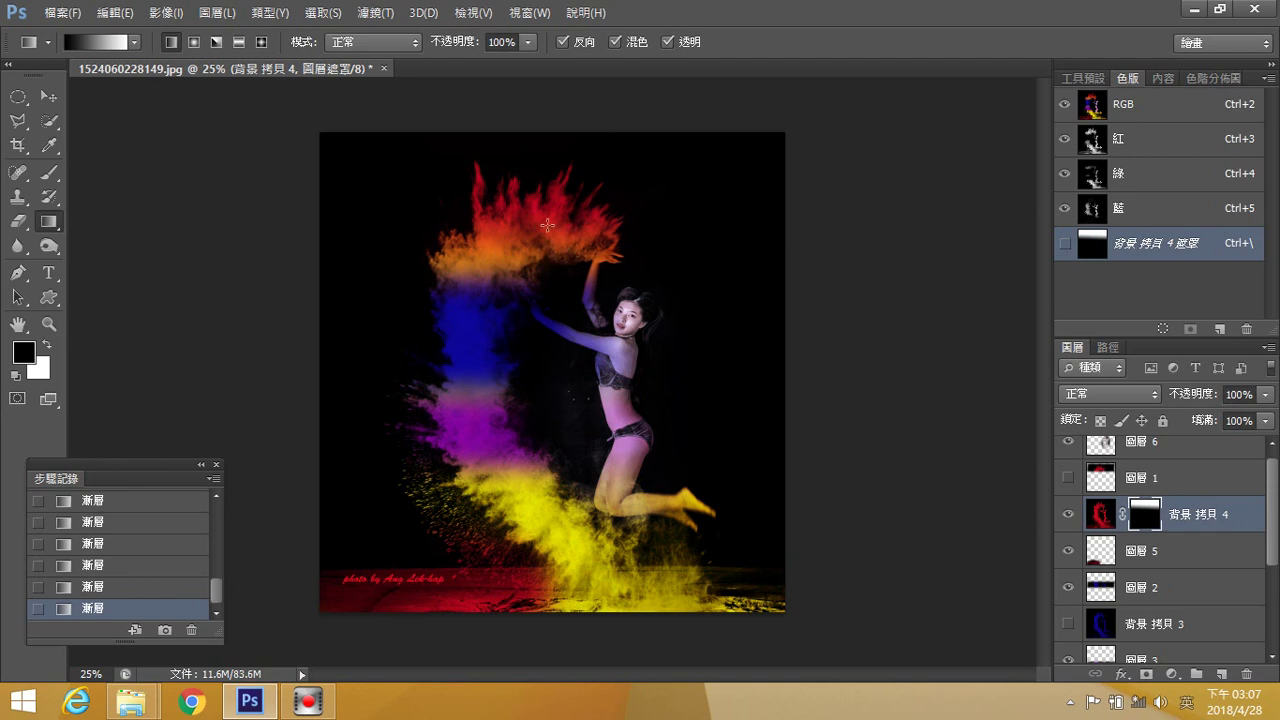
pyautogui.moveTo(514, 296); pyautogui.dragTo(515, 298)
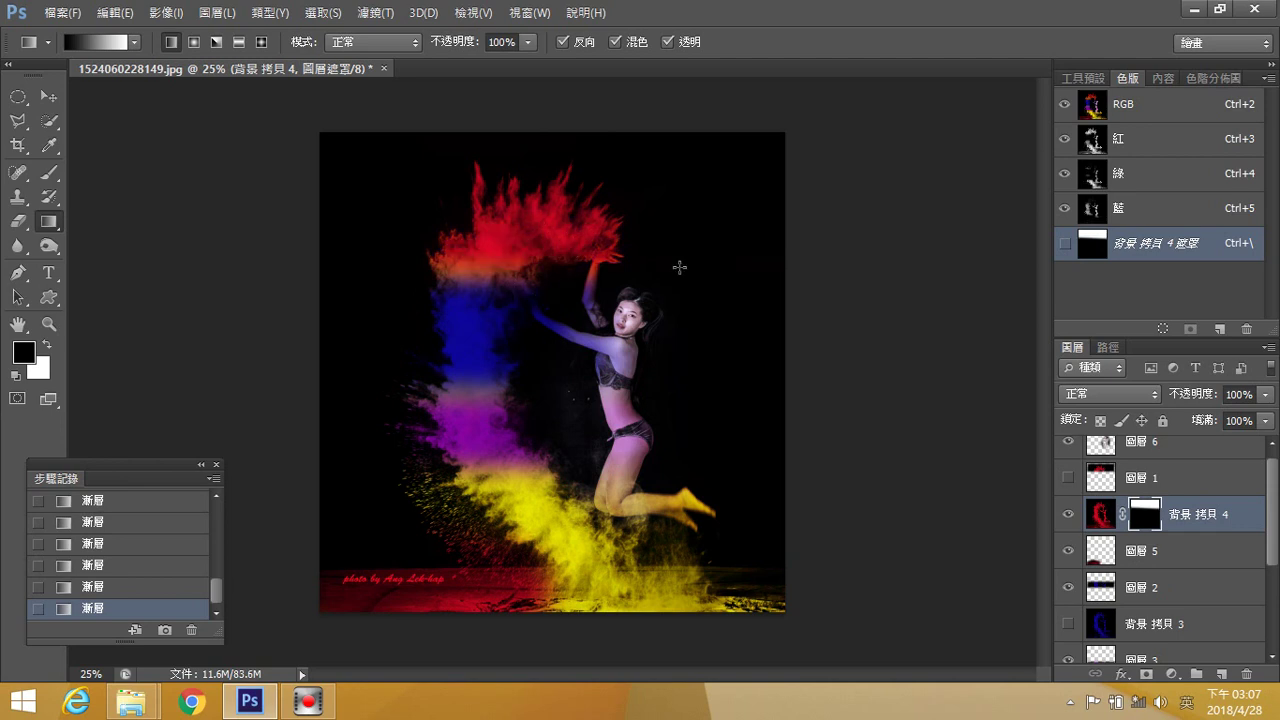
# - Make 圖層 6 active and erase more of it from the dancer's raised arm down to her legs at 39% opacity
pyautogui.moveTo(1276, 500); pyautogui.dragTo(1276, 590)
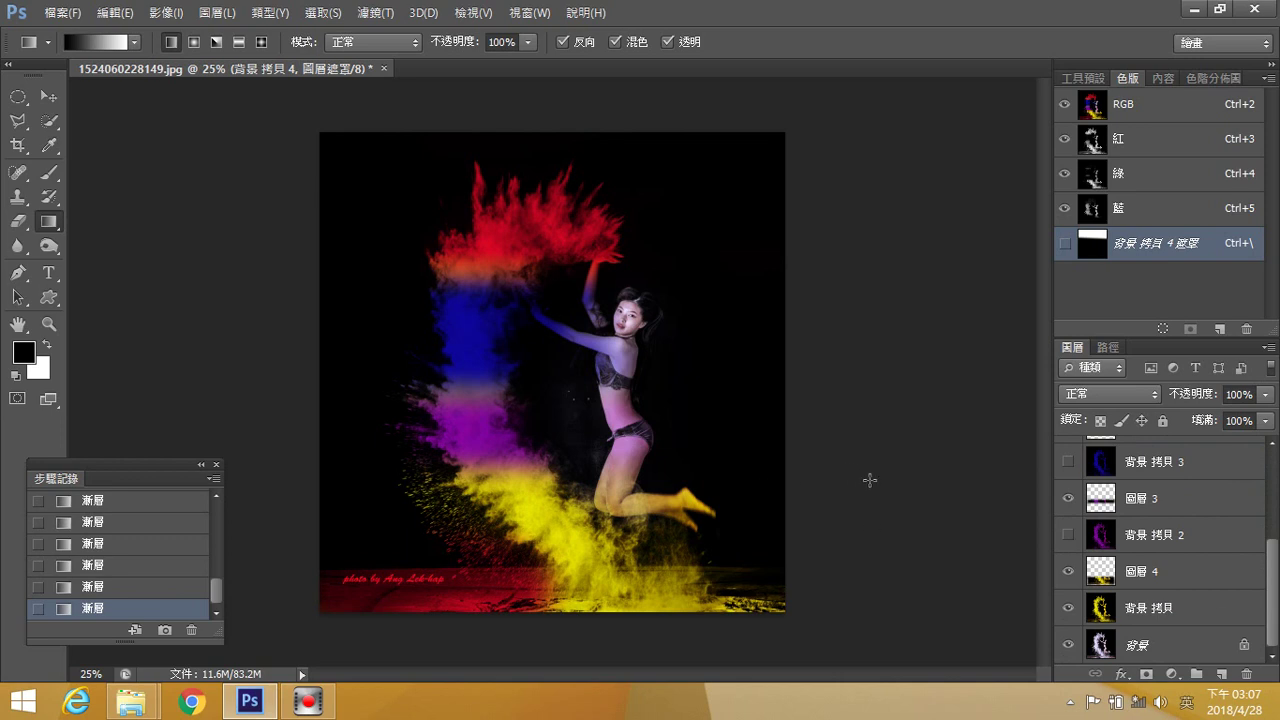
pyautogui.moveTo(1276, 590); pyautogui.dragTo(1276, 490)
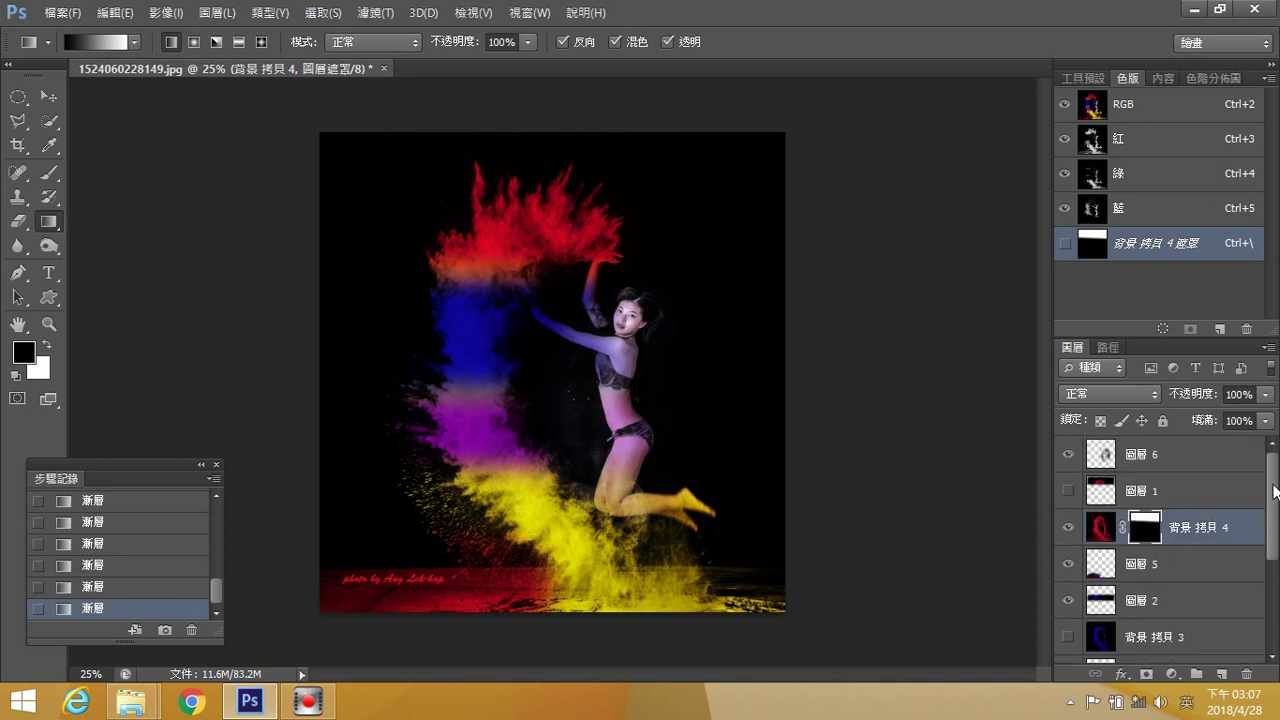
pyautogui.click(1170, 456)
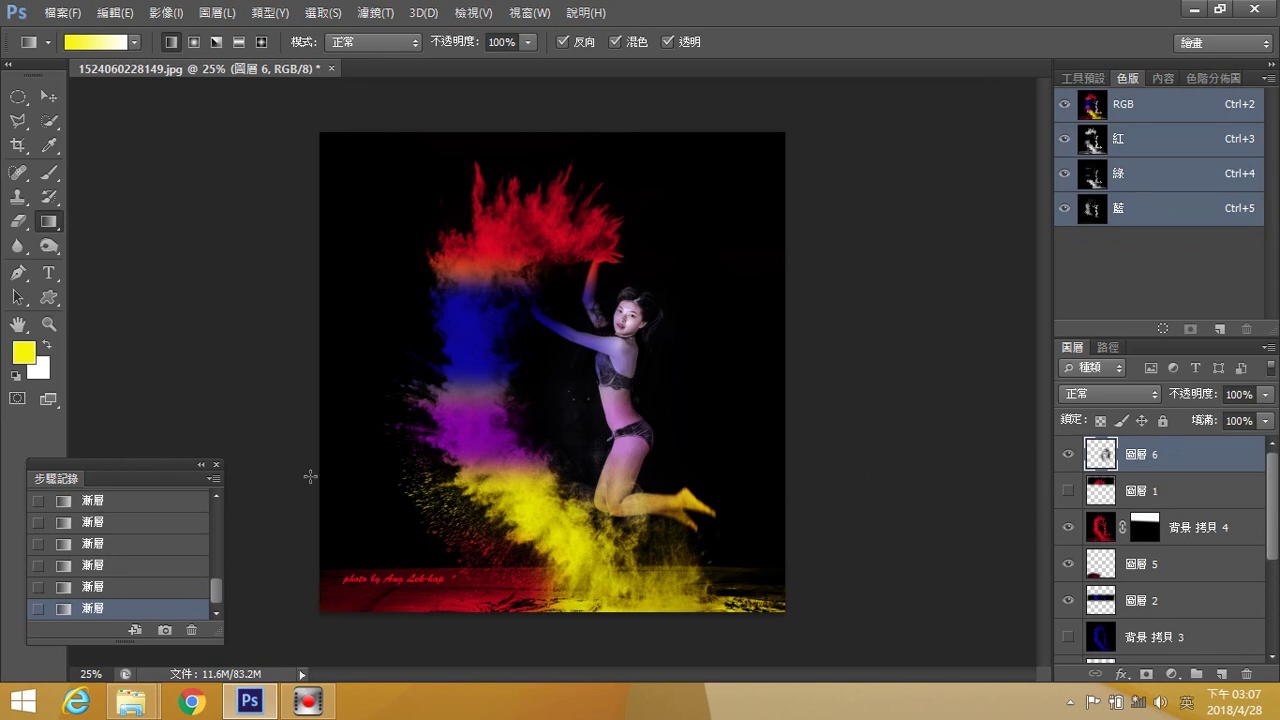
pyautogui.click(18, 221)
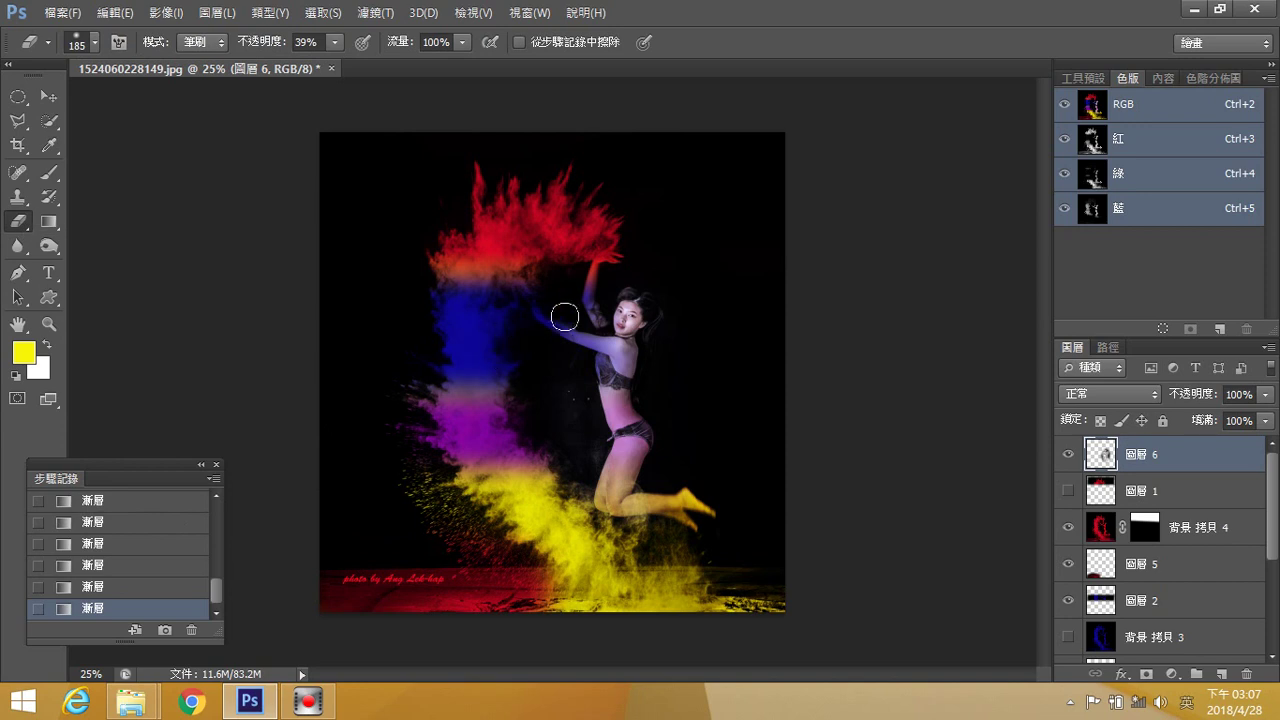
pyautogui.moveTo(580, 300)
pyautogui.mouseDown()
pyautogui.moveTo(553, 364)
pyautogui.moveTo(579, 380)
pyautogui.moveTo(593, 425)
pyautogui.moveTo(595, 402)
pyautogui.moveTo(613, 421)
pyautogui.moveTo(600, 357)
pyautogui.moveTo(627, 444)
pyautogui.mouseUp()
pyautogui.moveTo(628, 492)
pyautogui.mouseDown()
pyautogui.moveTo(598, 430)
pyautogui.moveTo(600, 500)
pyautogui.mouseUp()
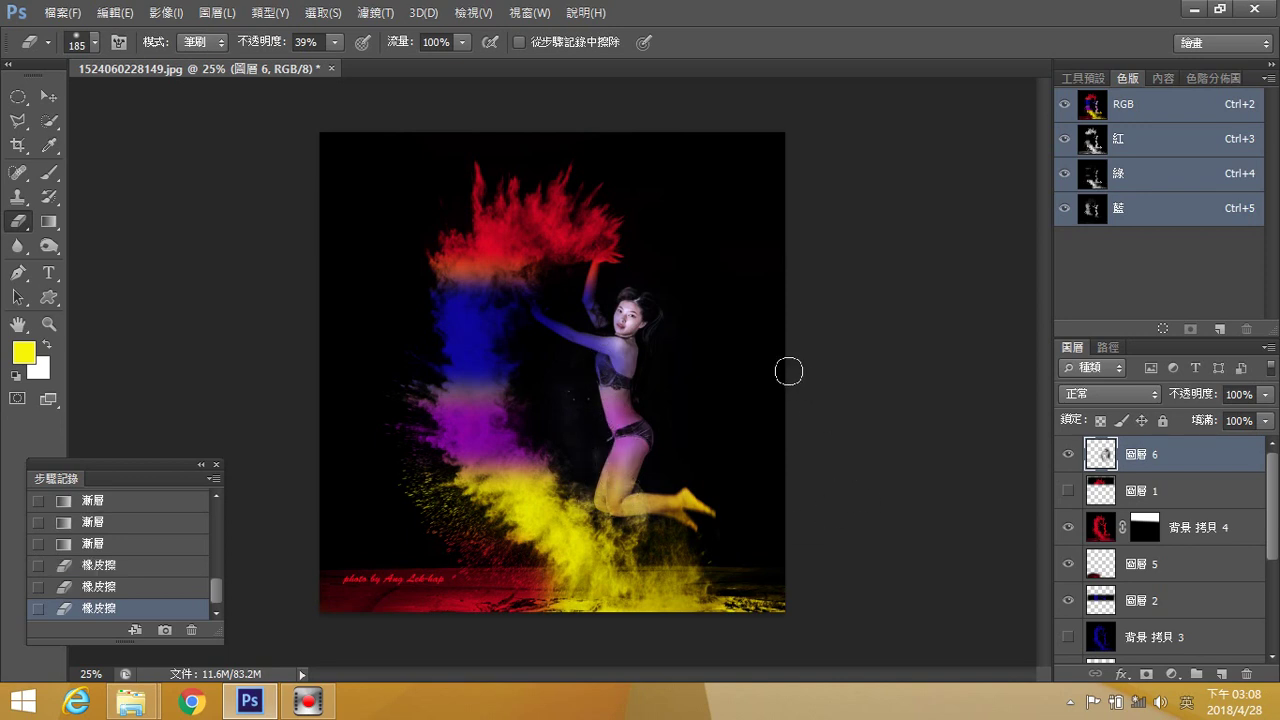